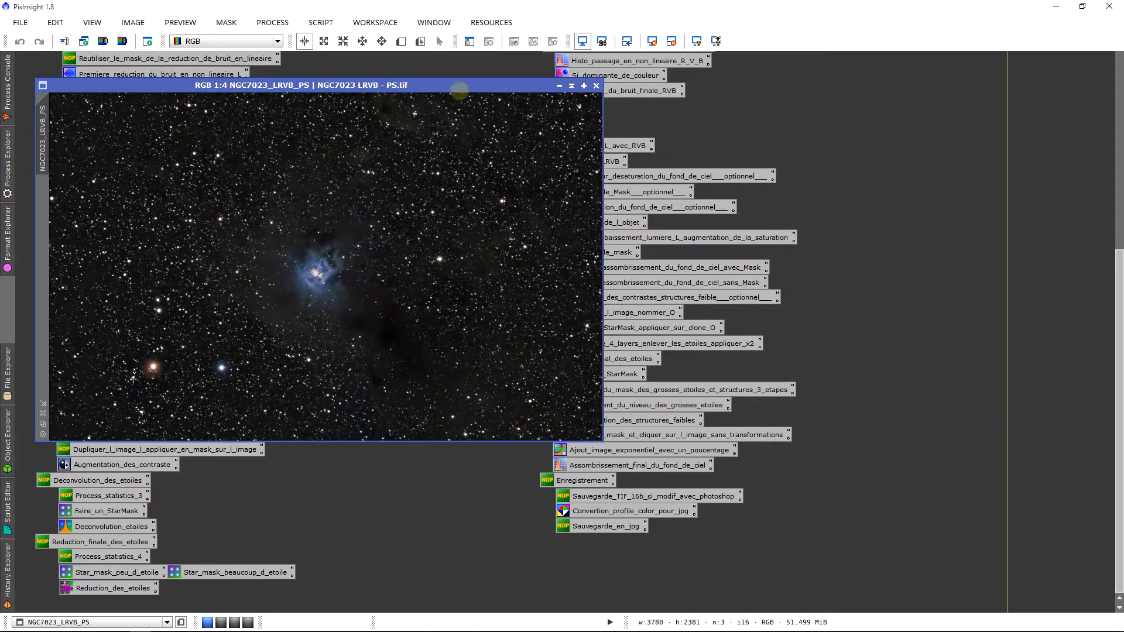
# Rearrange the nebula image window to uncover the saved process icons
pyautogui.moveTo(461, 93); pyautogui.dragTo(384, 87)
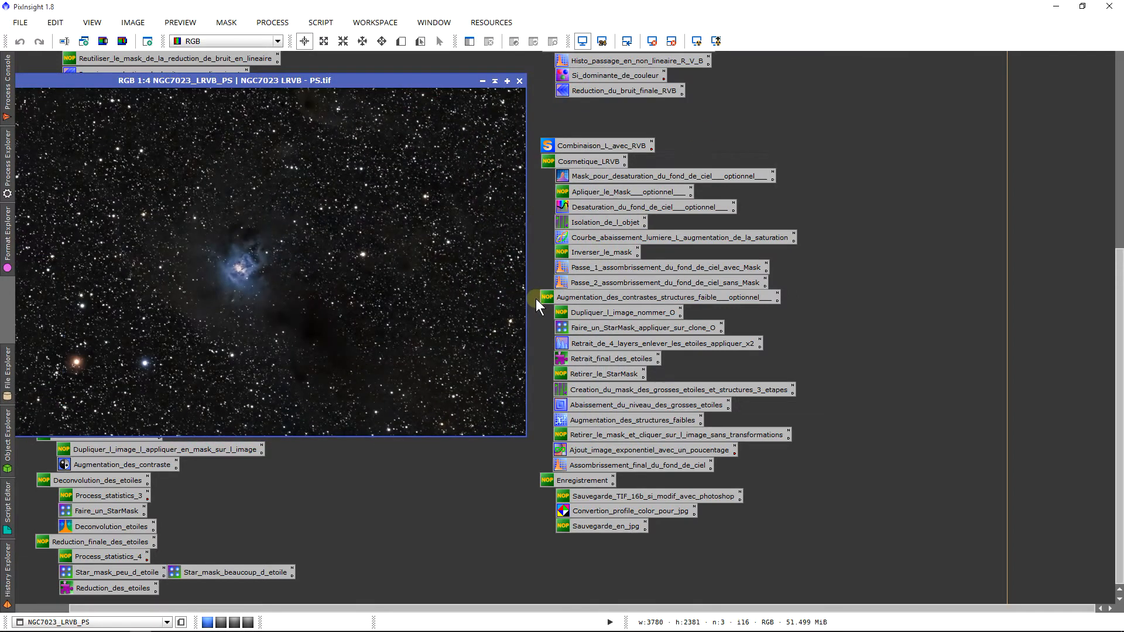
pyautogui.moveTo(538, 306); pyautogui.dragTo(748, 466)
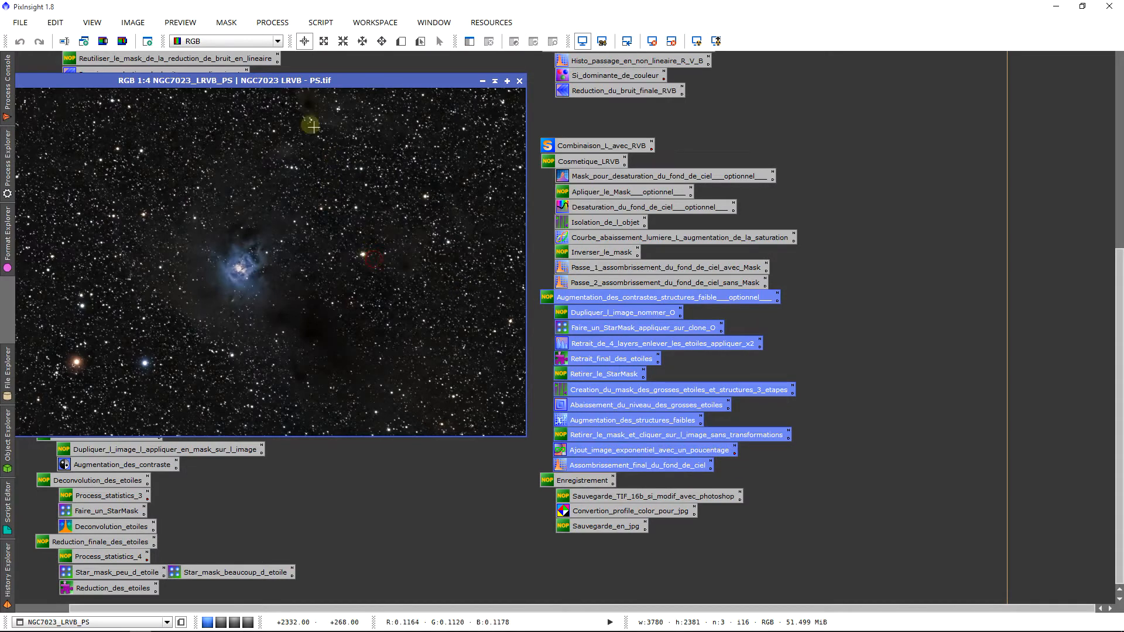
pyautogui.click(536, 268)
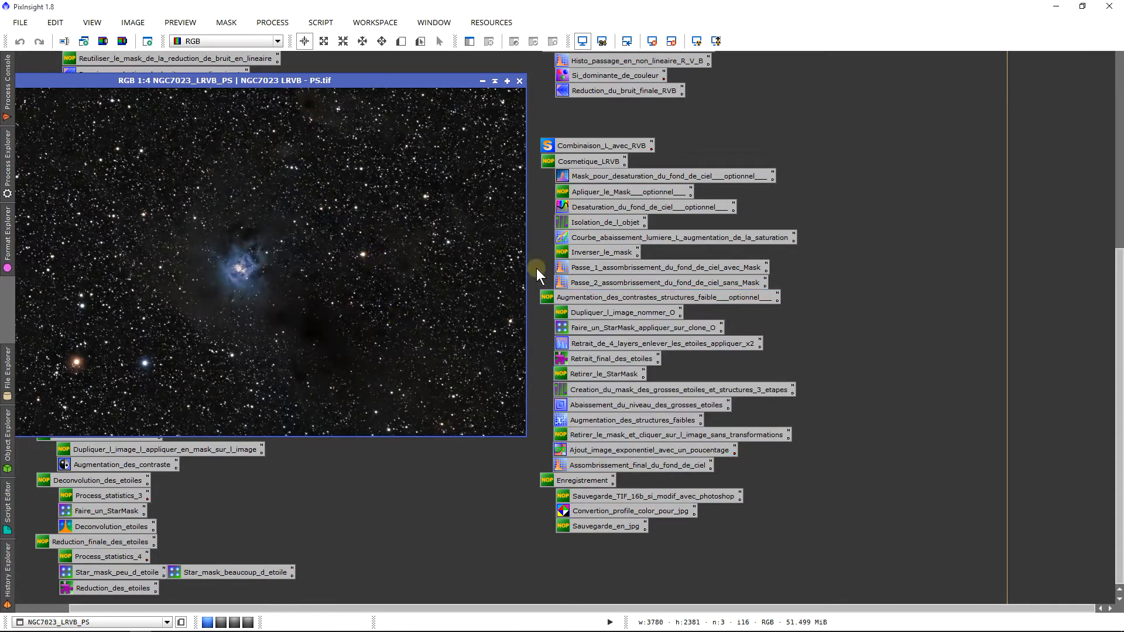
pyautogui.moveTo(269, 84); pyautogui.dragTo(356, 97)
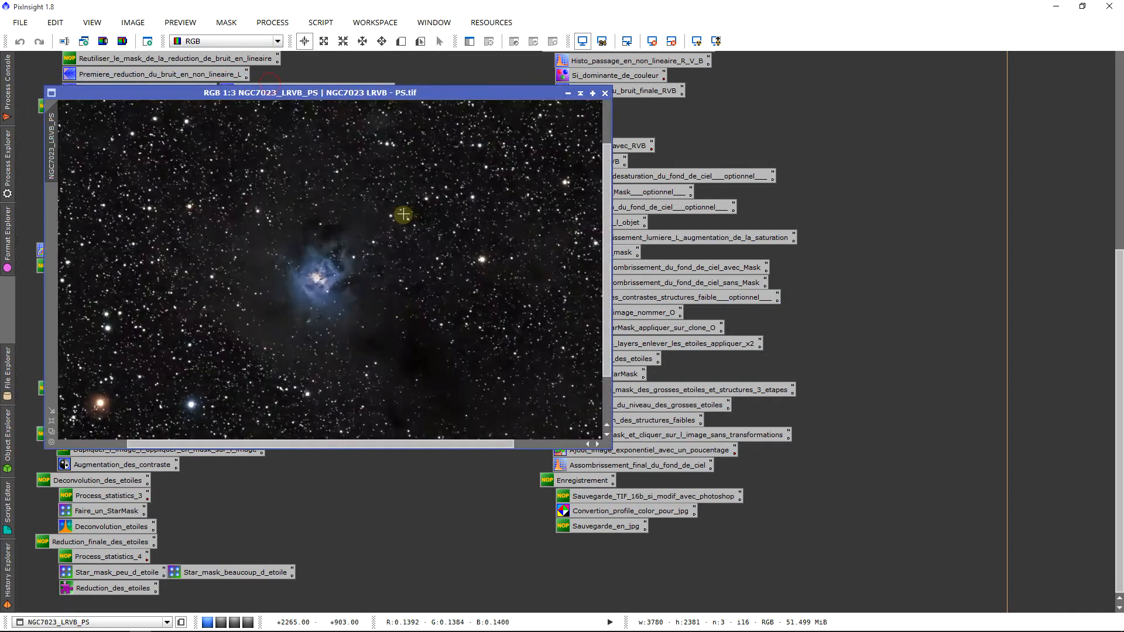
pyautogui.scroll(3, 402, 215)
pyautogui.scroll(-2, 404, 220)
pyautogui.scroll(-1, 403, 219)
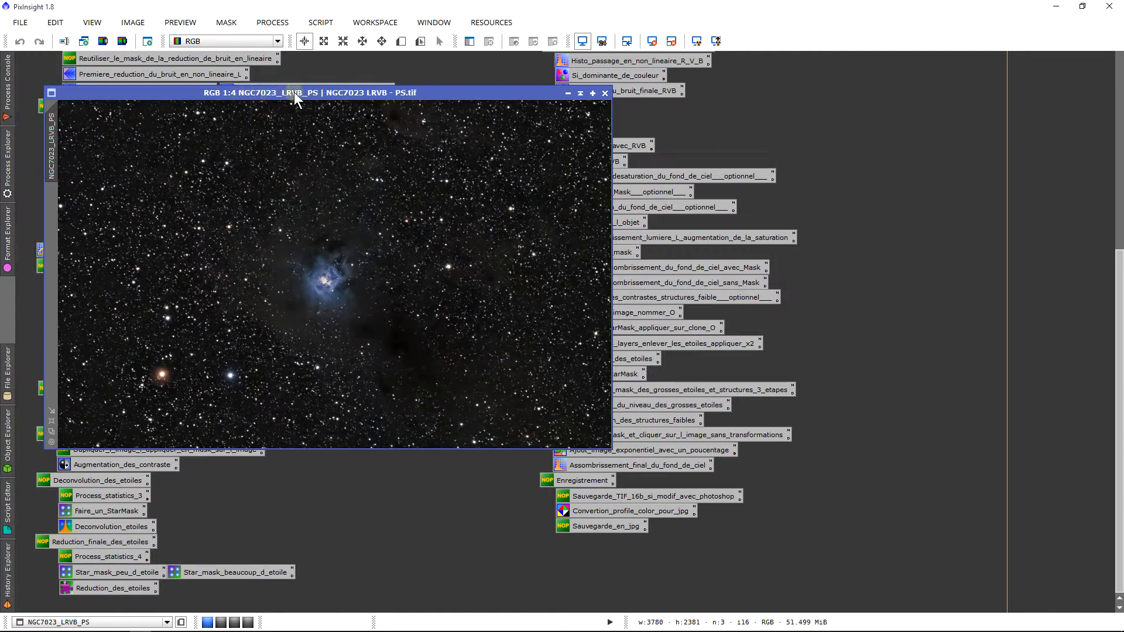
pyautogui.moveTo(502, 97); pyautogui.dragTo(443, 97)
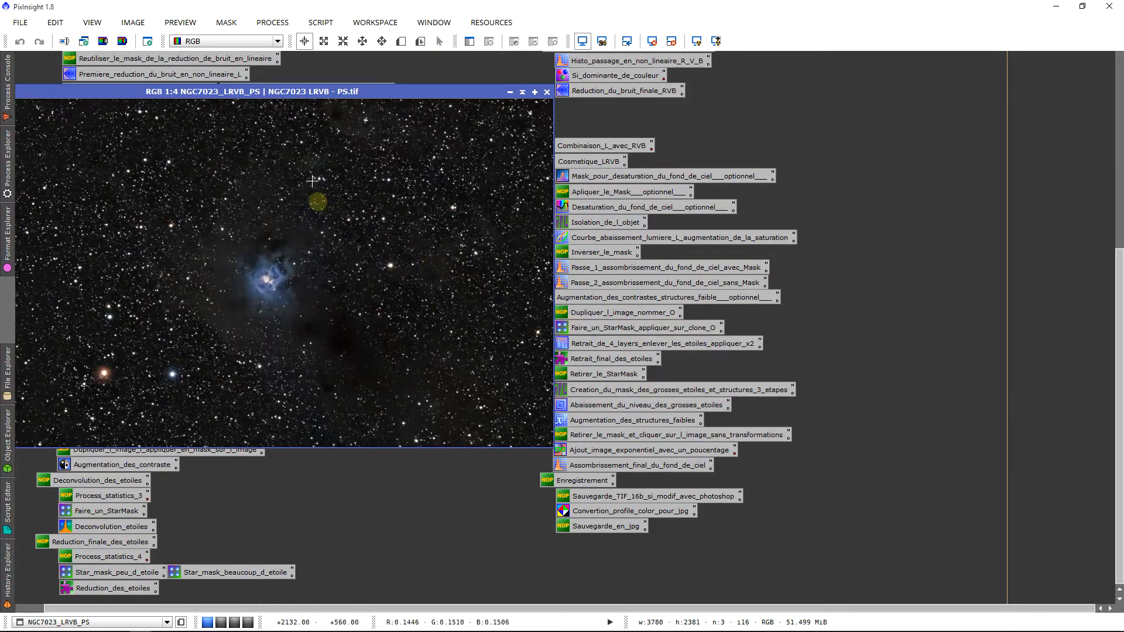
pyautogui.moveTo(330, 96); pyautogui.dragTo(416, 102)
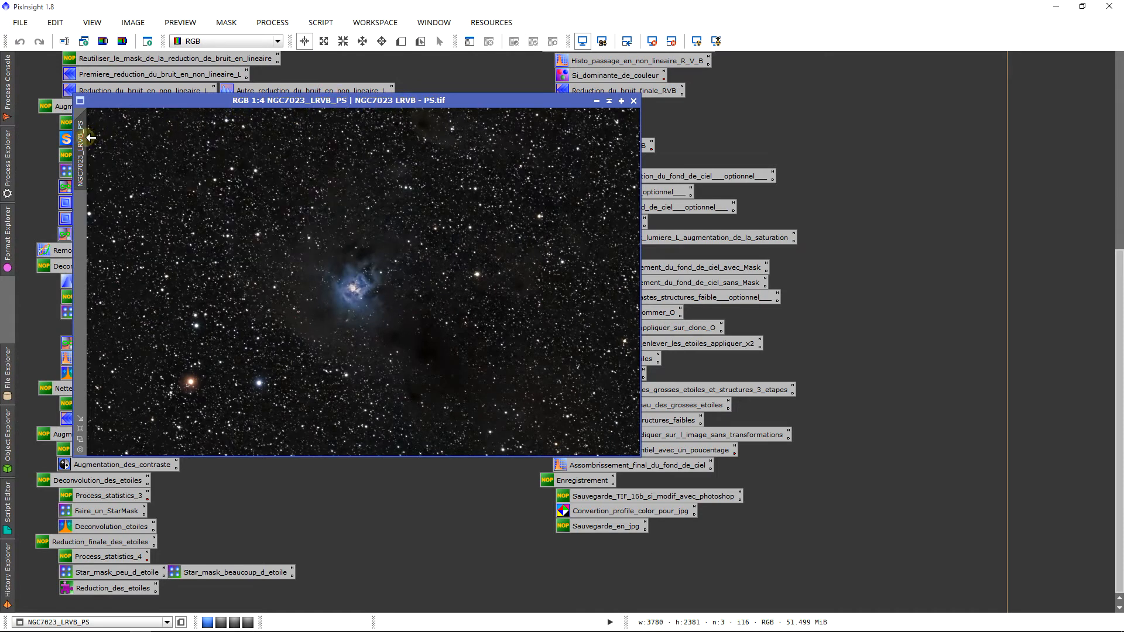
# Clone the nebula image, rename the clone O, then shade the original and move it aside
pyautogui.moveTo(80, 136); pyautogui.dragTo(170, 151)
pyautogui.doubleClick(174, 146)
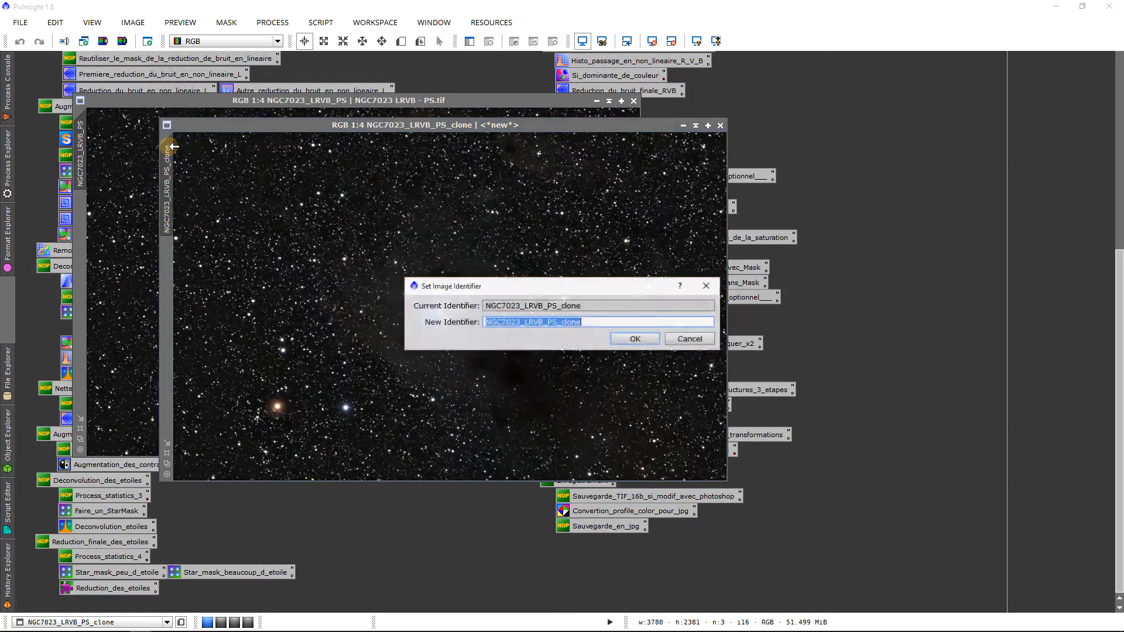
pyautogui.write('O')
pyautogui.press('Return')
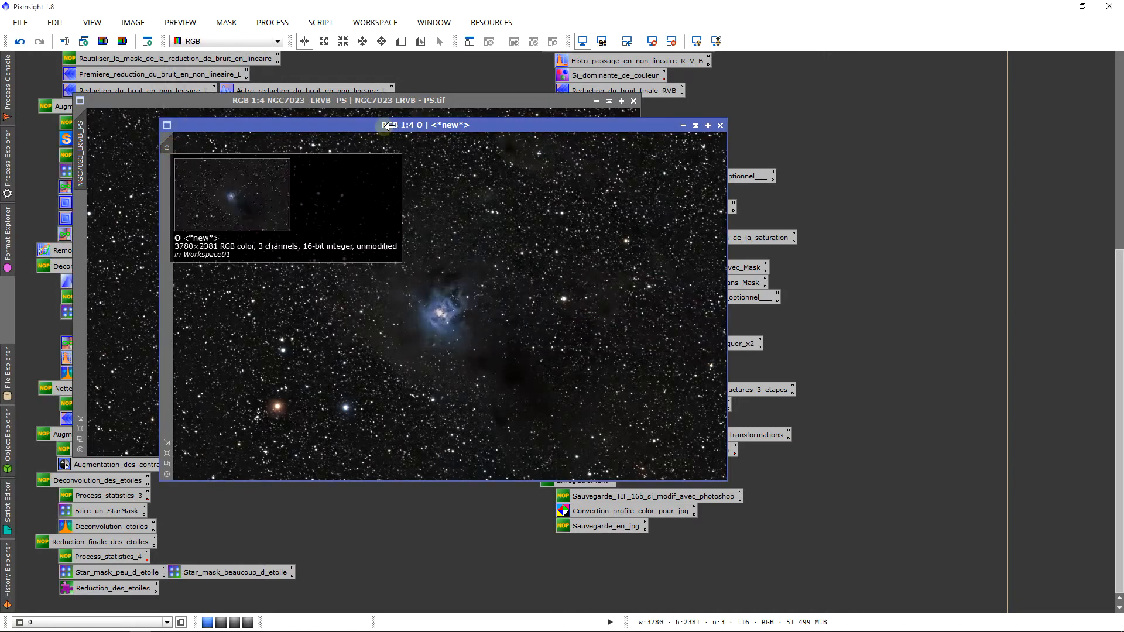
pyautogui.click(459, 104)
pyautogui.click(599, 95)
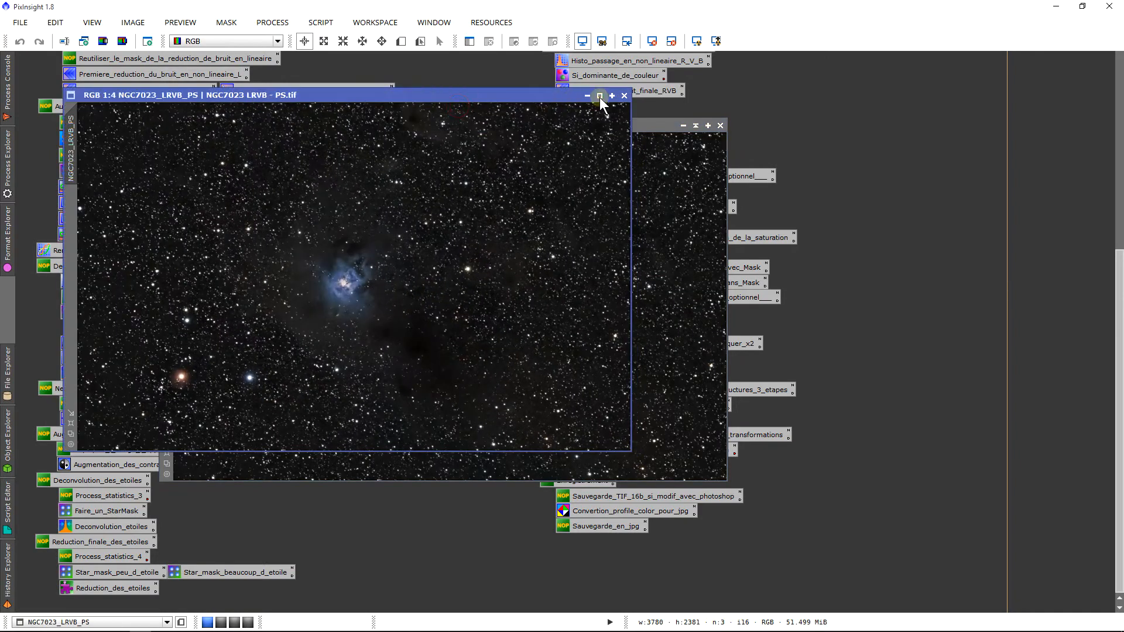
pyautogui.moveTo(382, 271)
pyautogui.mouseDown()
pyautogui.moveTo(299, 124)
pyautogui.moveTo(301, 82)
pyautogui.mouseUp()
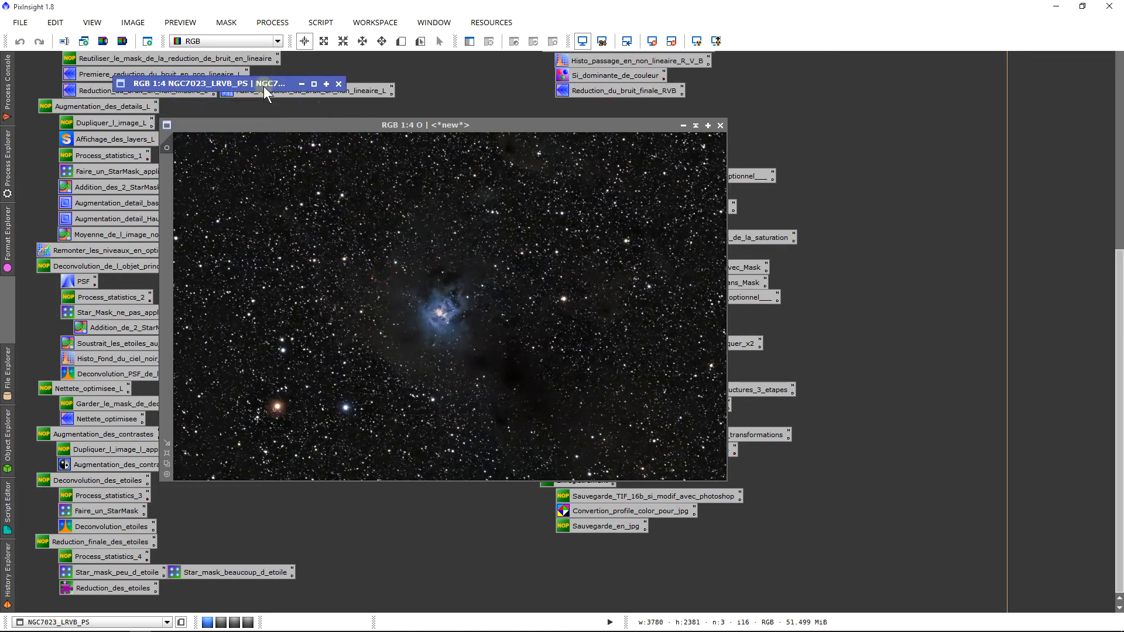
pyautogui.moveTo(281, 127); pyautogui.dragTo(154, 114)
# Position image O and load the saved StarMask settings (noise threshold 0.13, scale 6)
pyautogui.moveTo(344, 121); pyautogui.dragTo(181, 126)
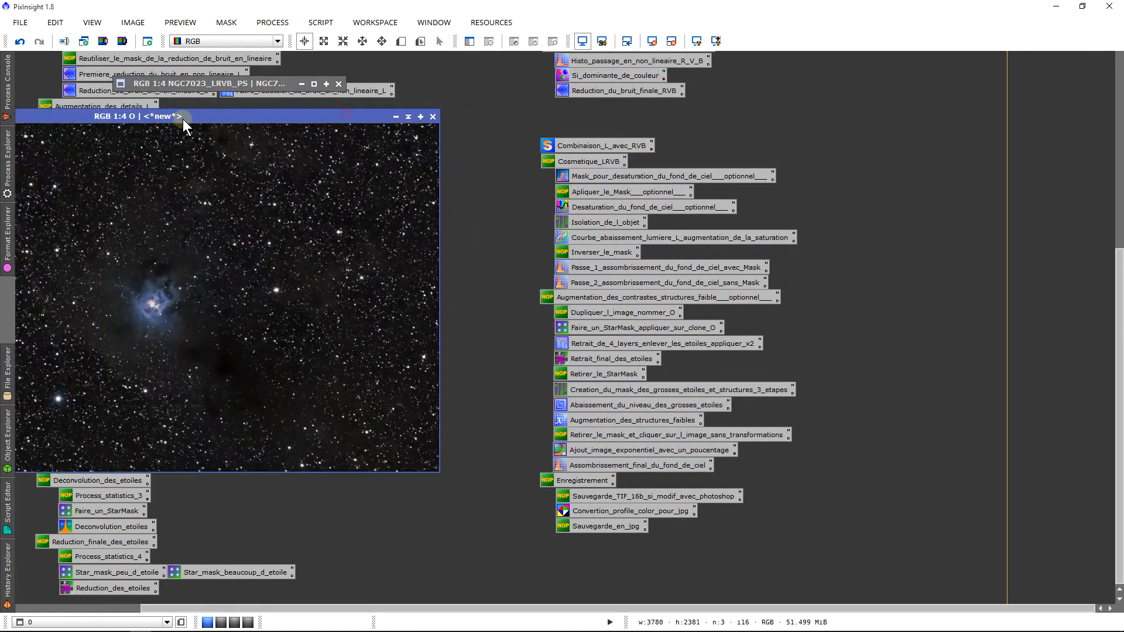
pyautogui.moveTo(519, 605); pyautogui.dragTo(290, 585)
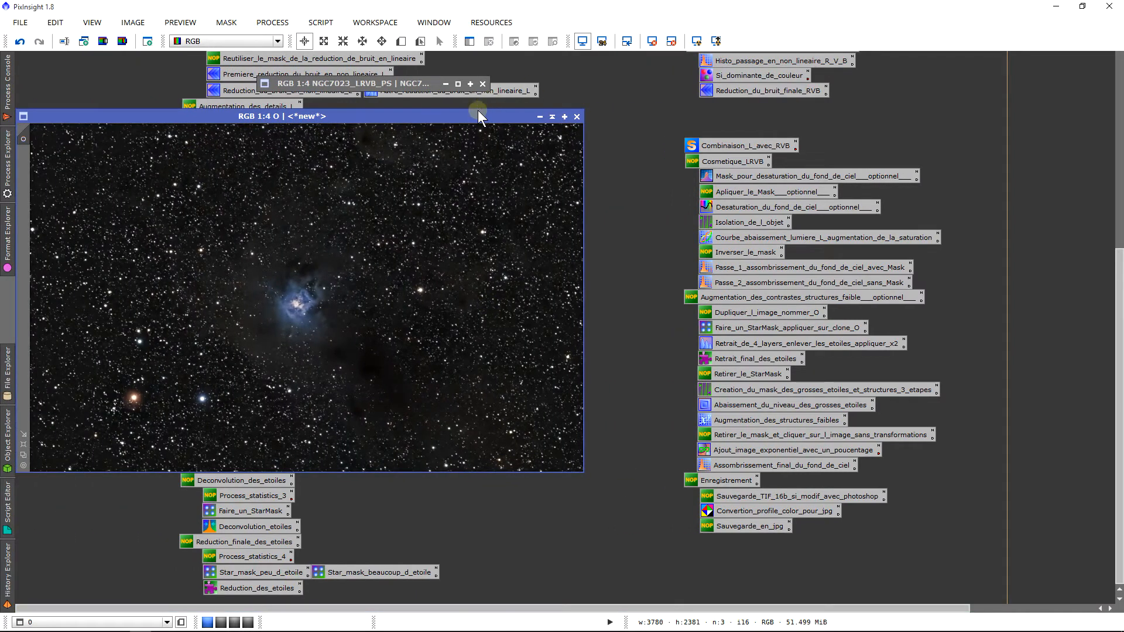
pyautogui.moveTo(478, 110); pyautogui.dragTo(571, 113)
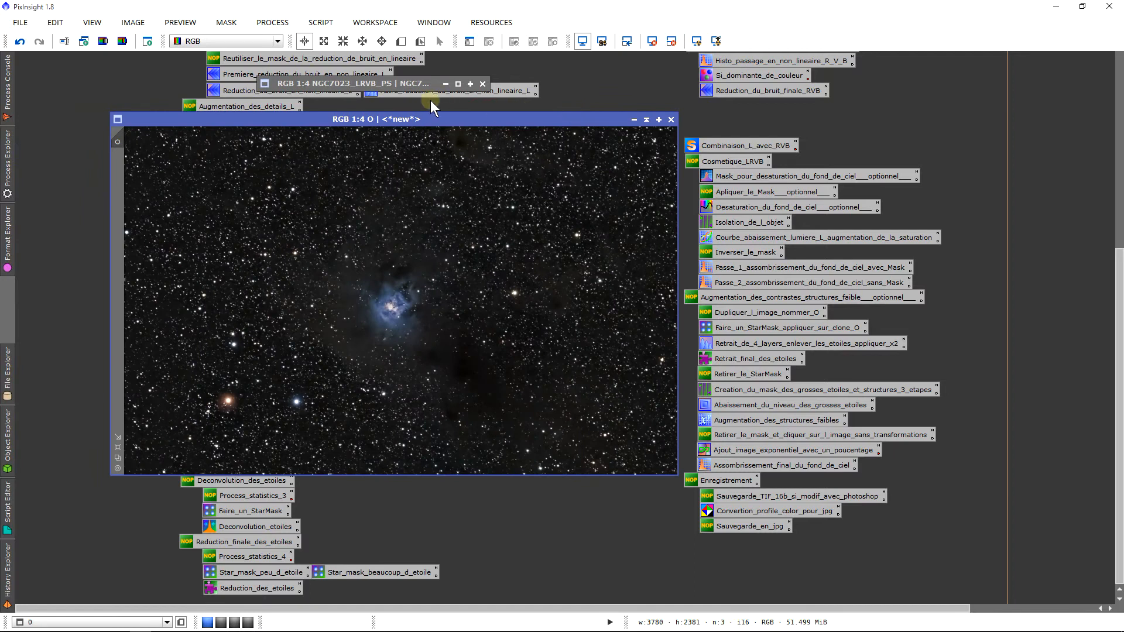
pyautogui.moveTo(307, 78); pyautogui.dragTo(293, 121)
pyautogui.doubleClick(740, 328)
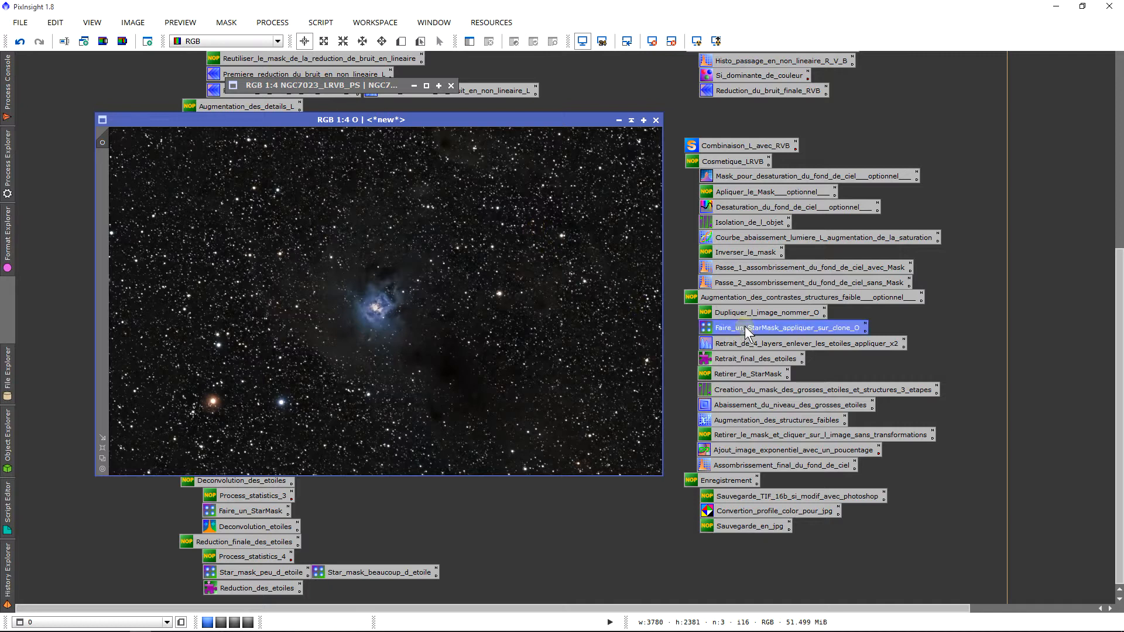
pyautogui.moveTo(819, 141); pyautogui.dragTo(830, 150)
# Measure image O's statistics with the Statistics process
pyautogui.click(8, 158)
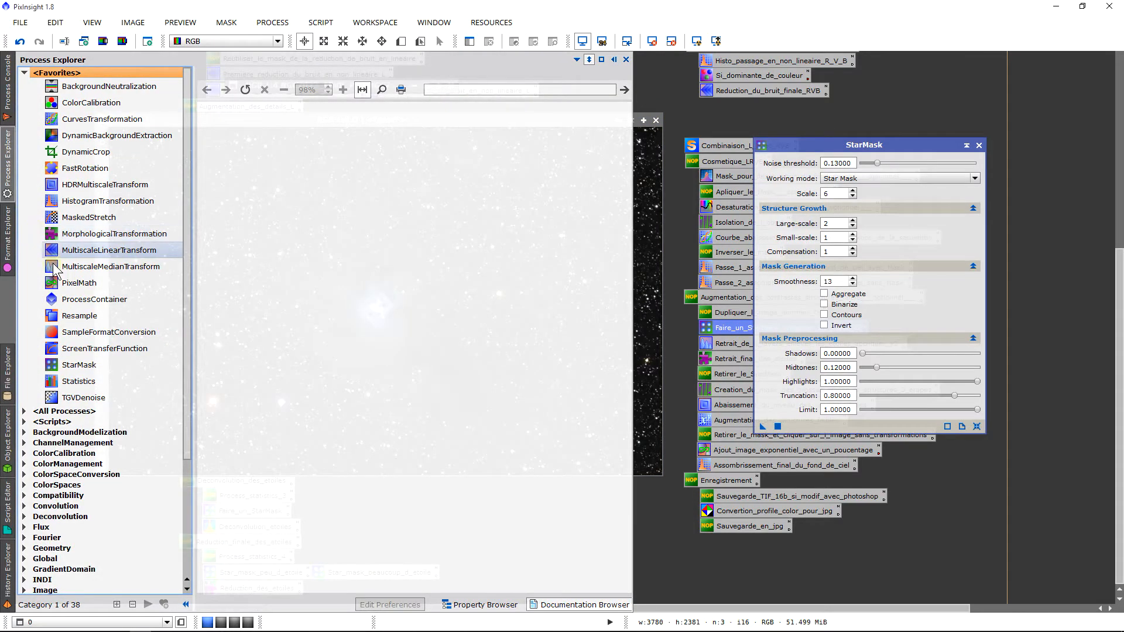
pyautogui.click(82, 386)
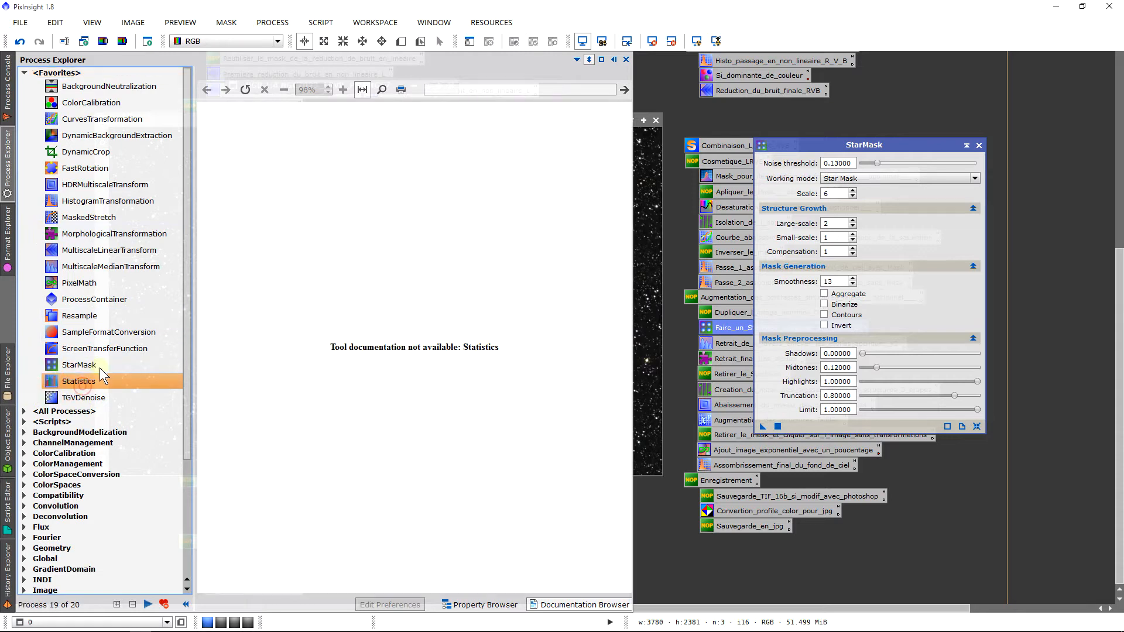
pyautogui.doubleClick(81, 383)
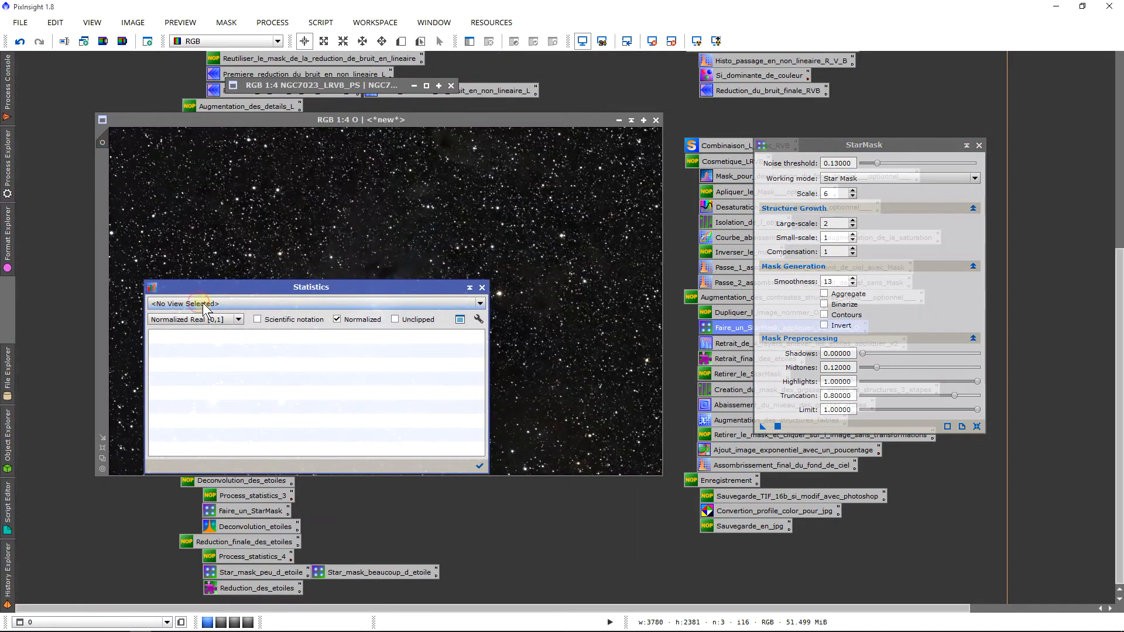
pyautogui.click(202, 303)
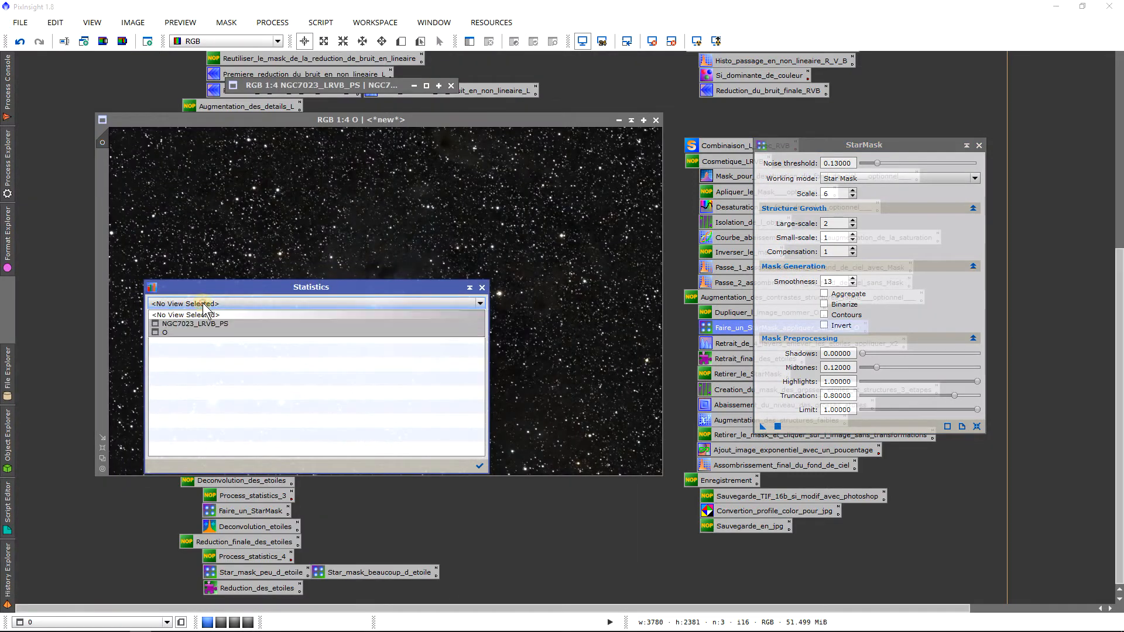
pyautogui.click(189, 328)
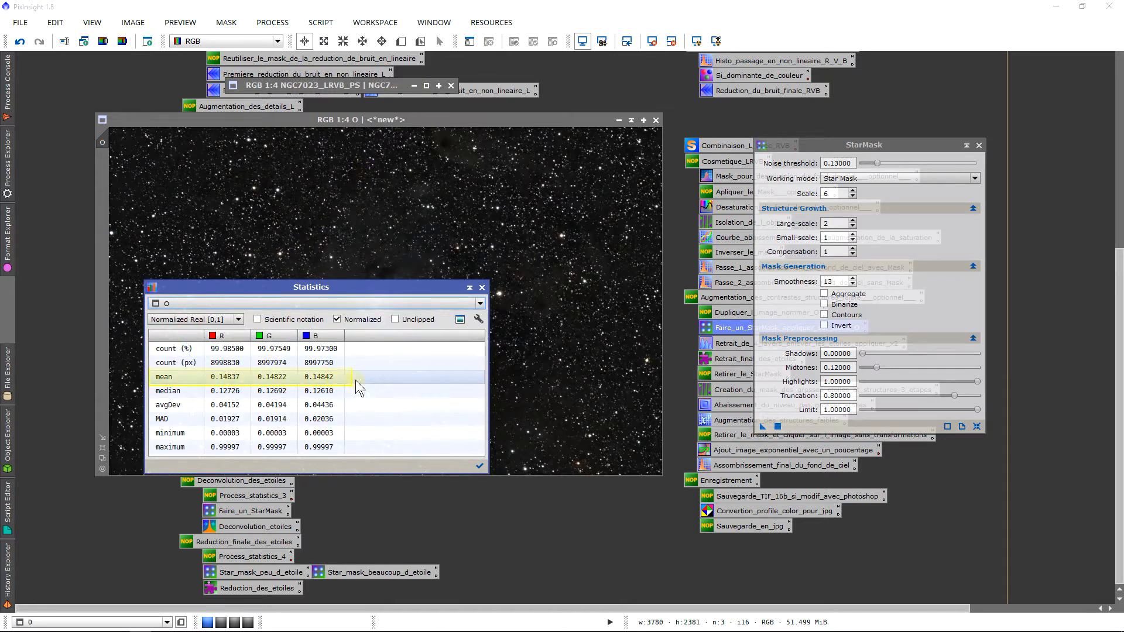
# Set StarMask midtones to 0.14 and noise threshold to 0.15, closing the statistics
pyautogui.click(846, 368)
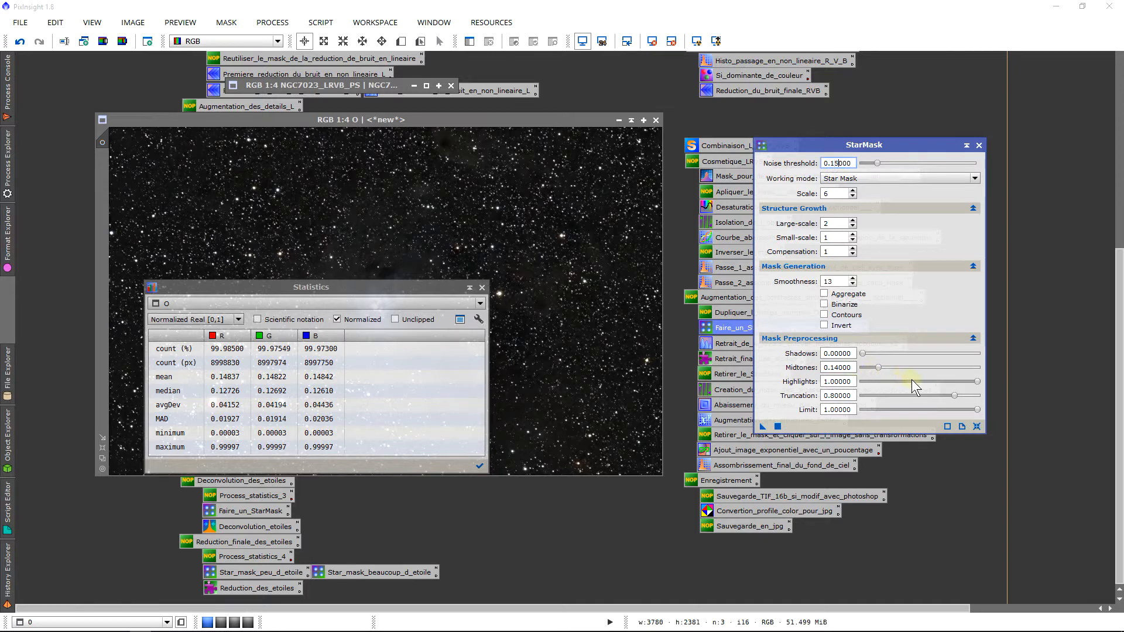
pyautogui.click(483, 287)
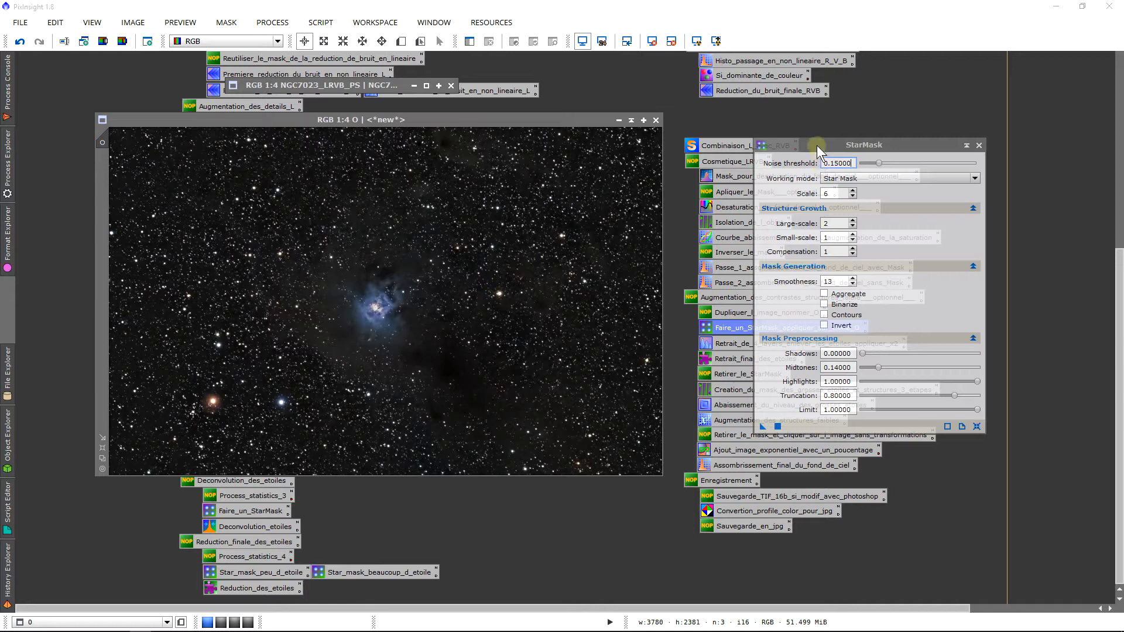
pyautogui.moveTo(817, 150); pyautogui.dragTo(785, 150)
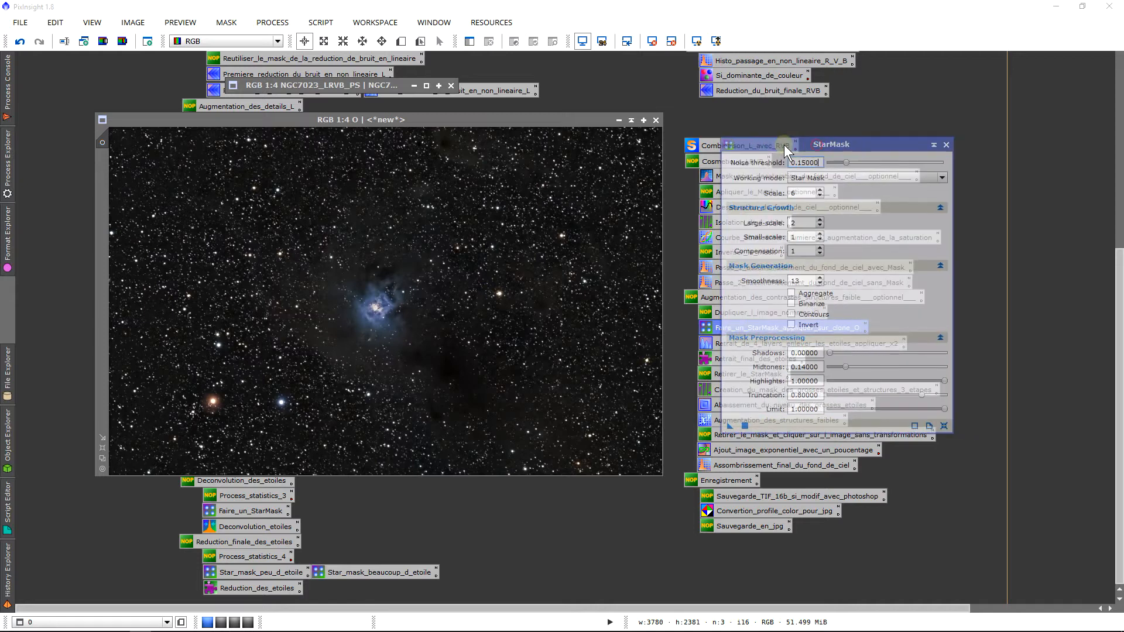
pyautogui.click(793, 251)
pyautogui.click(815, 278)
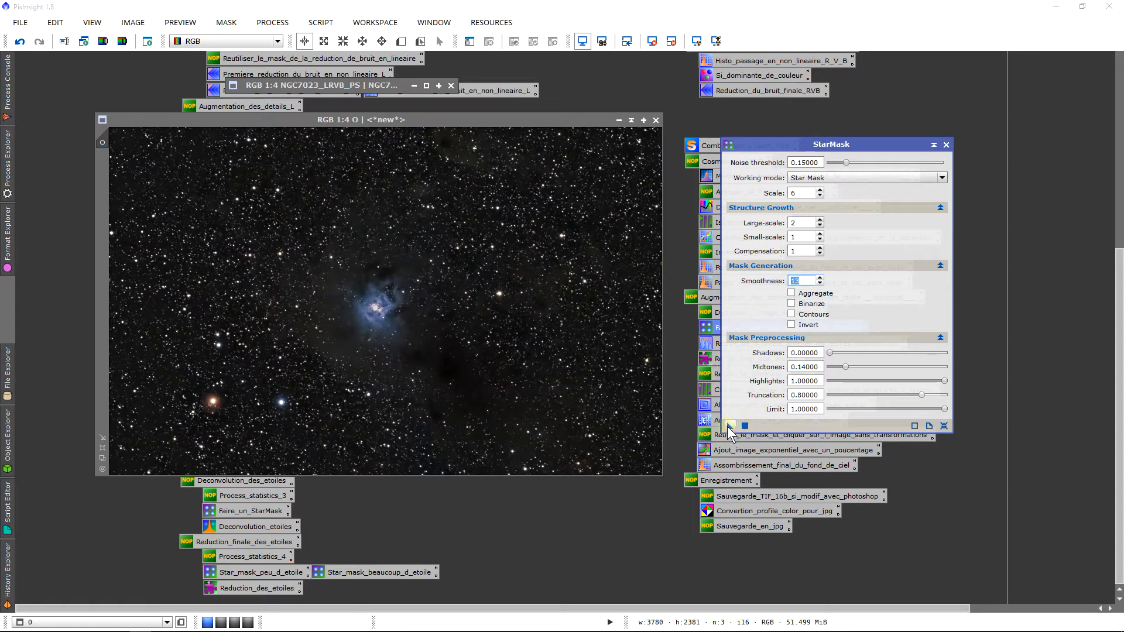
# Apply StarMask to image O to produce star_mask, fit its window, and close StarMask
pyautogui.moveTo(730, 426); pyautogui.dragTo(471, 277)
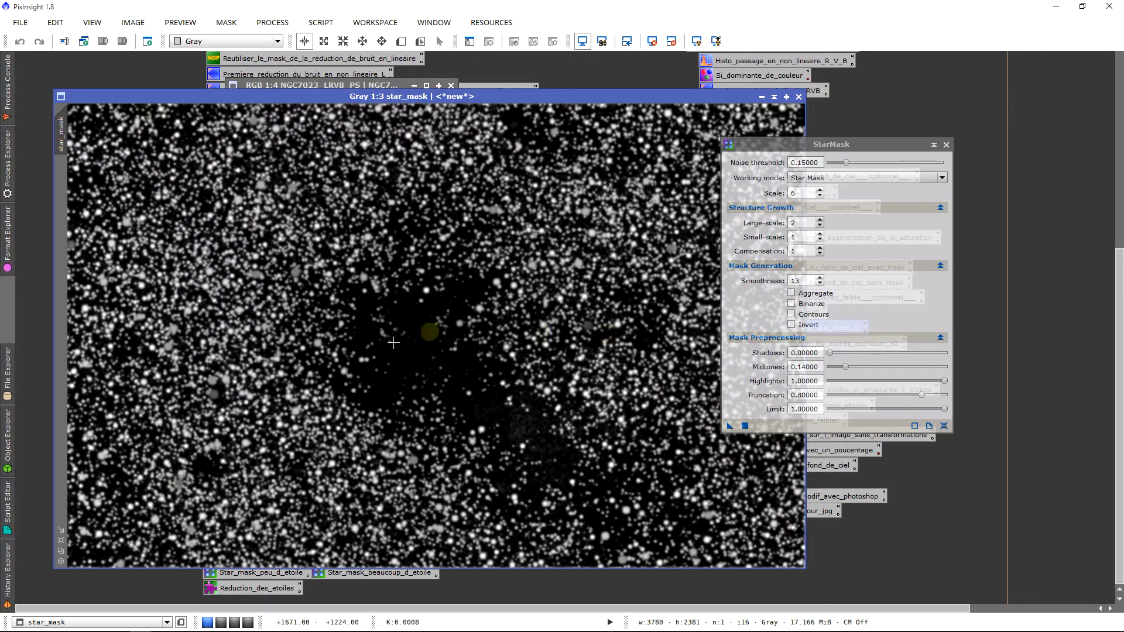
pyautogui.click(61, 550)
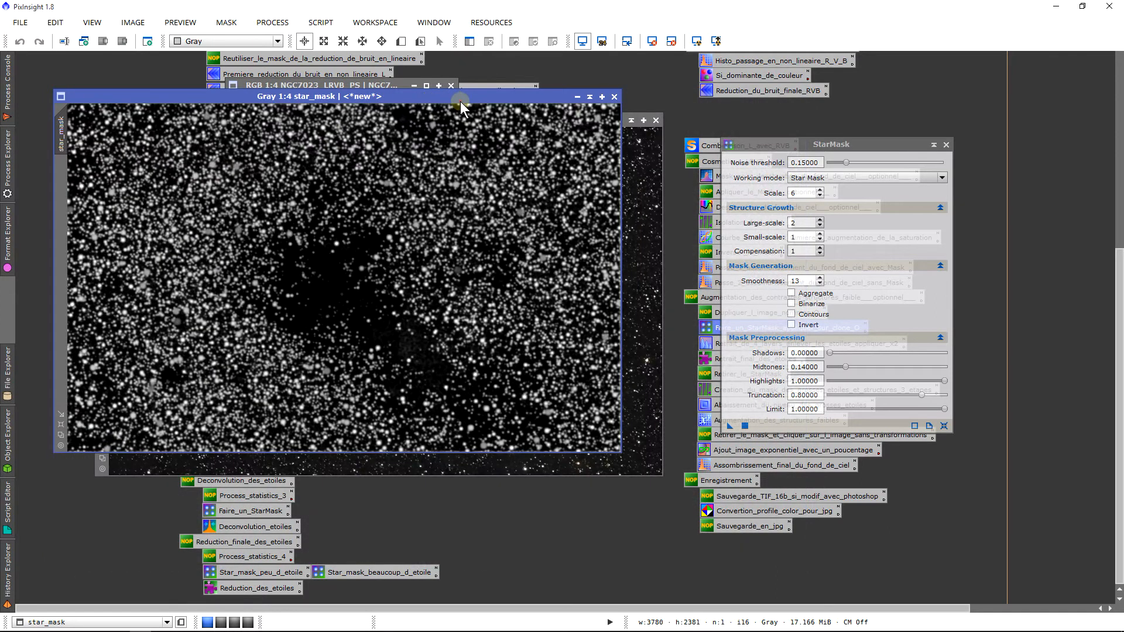
pyautogui.moveTo(460, 101); pyautogui.dragTo(502, 121)
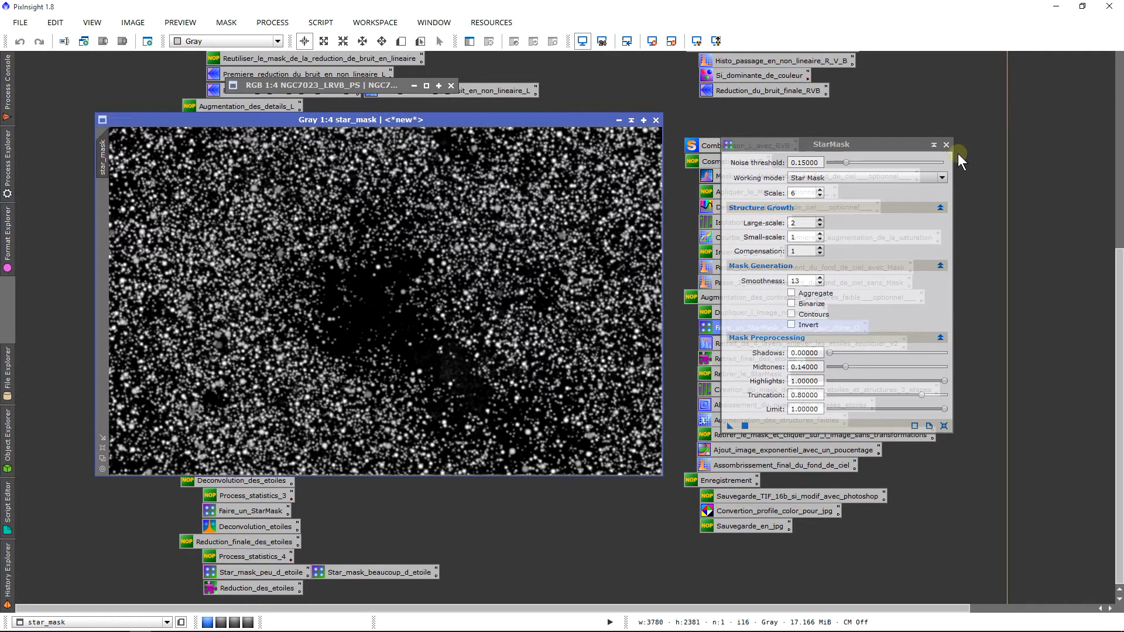
pyautogui.click(944, 145)
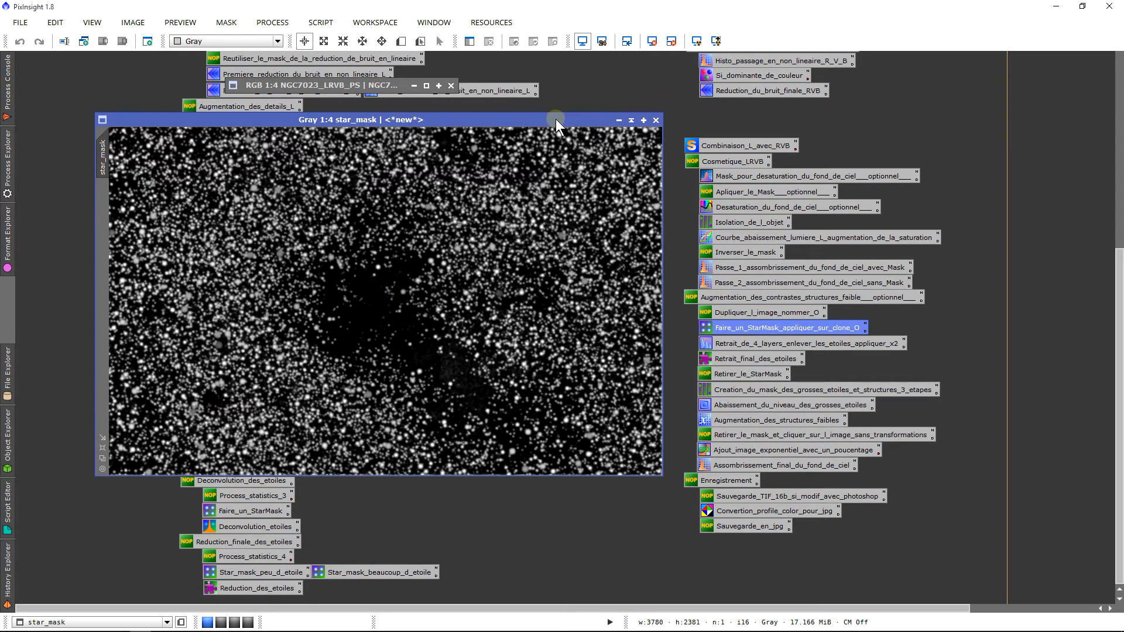
# Set star_mask as the mask of image O, then shade and move the star_mask window away
pyautogui.moveTo(556, 122); pyautogui.dragTo(643, 122)
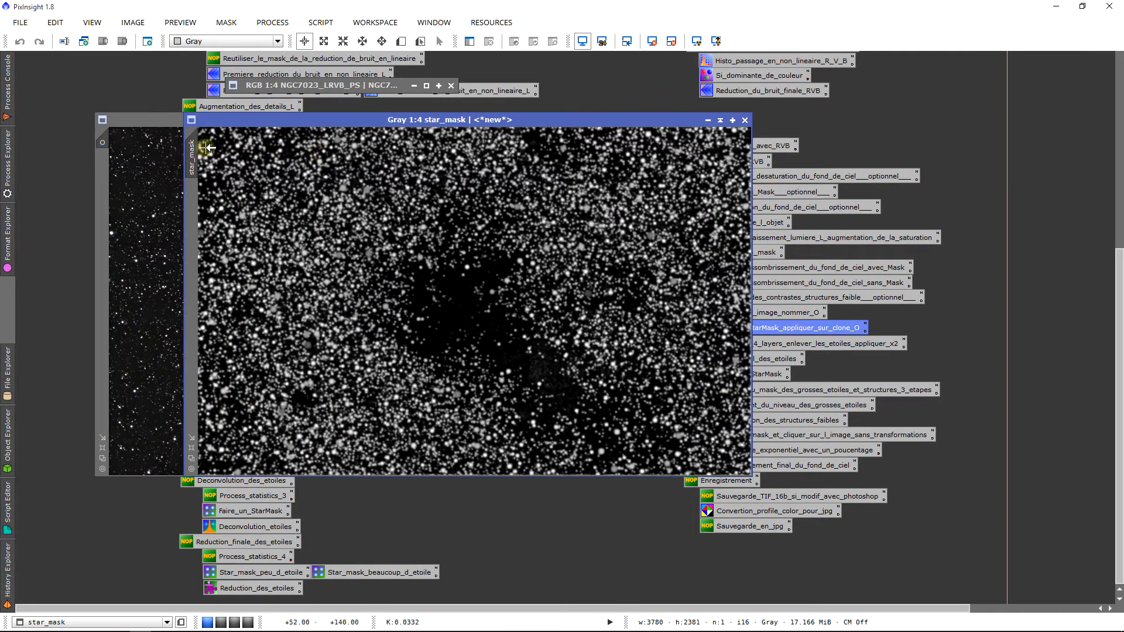
pyautogui.moveTo(209, 148); pyautogui.dragTo(106, 150)
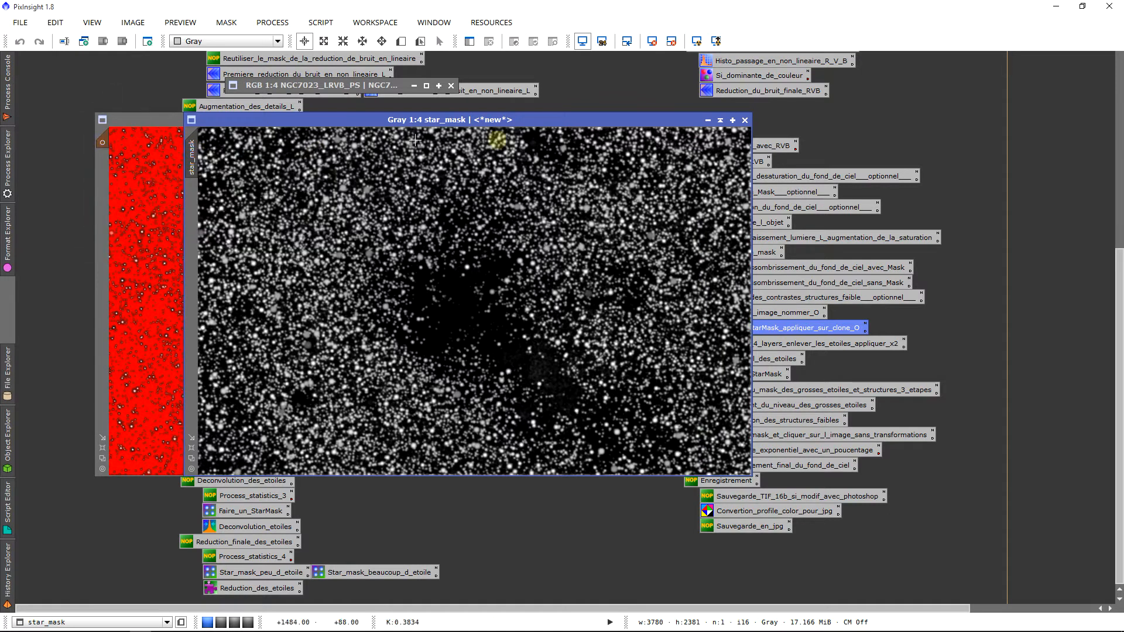
pyautogui.click(720, 120)
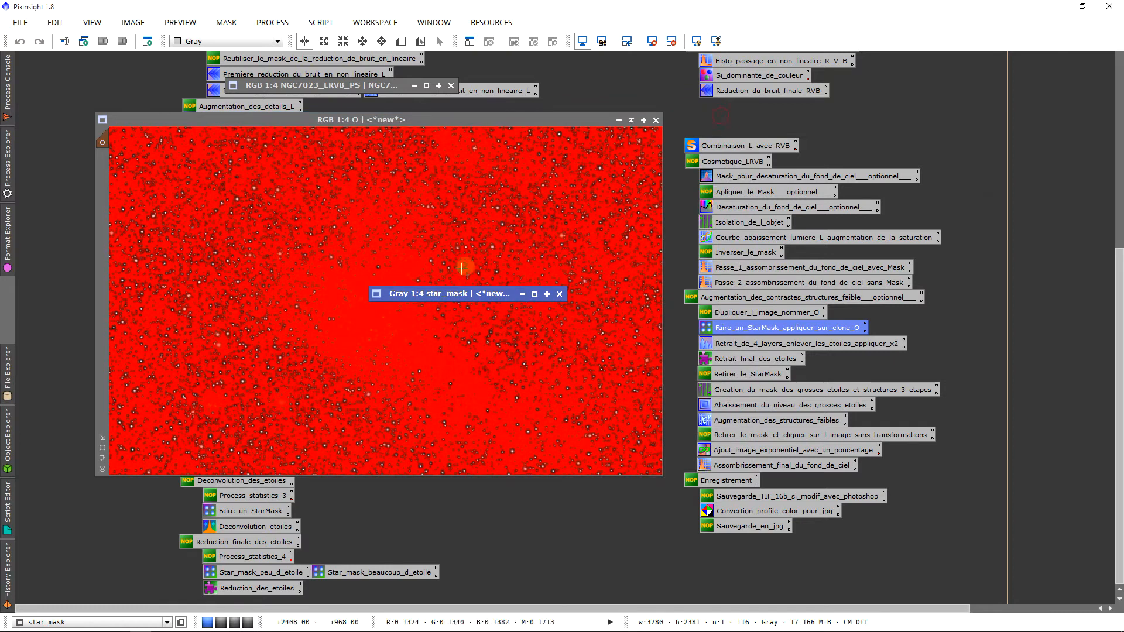
pyautogui.moveTo(456, 292)
pyautogui.mouseDown()
pyautogui.moveTo(319, 124)
pyautogui.moveTo(314, 102)
pyautogui.mouseUp()
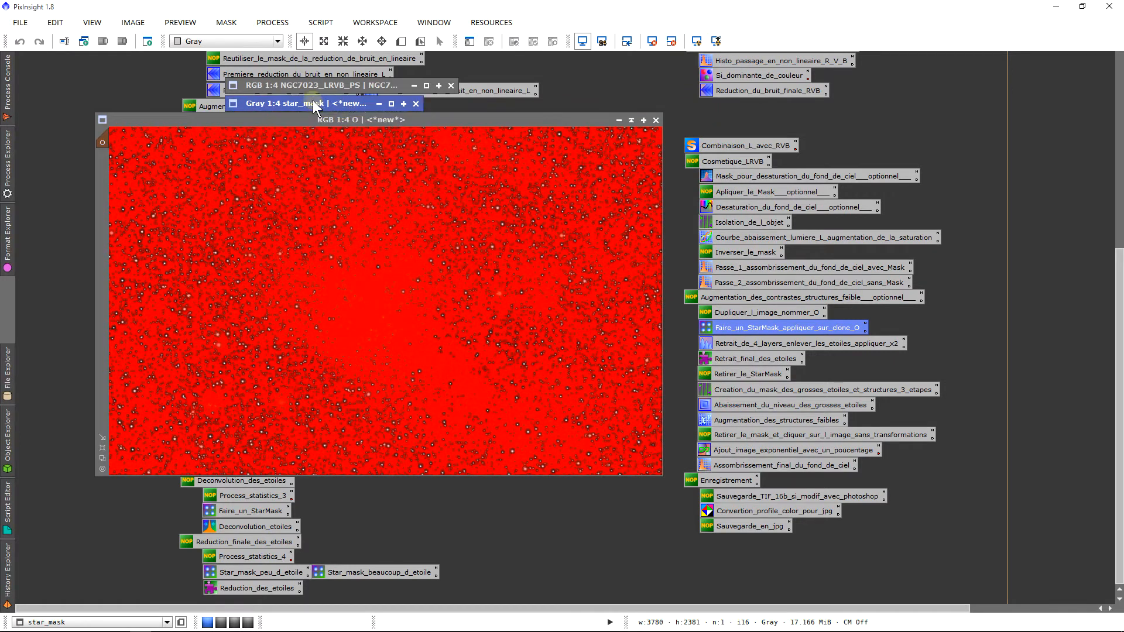
pyautogui.scroll(3, 438, 275)
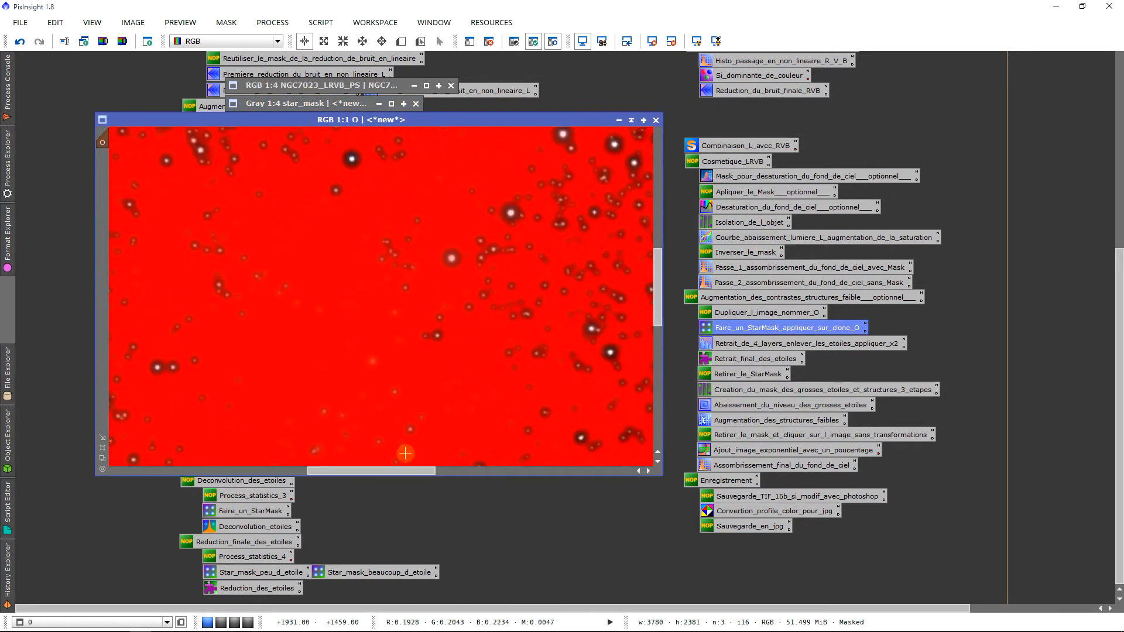
pyautogui.moveTo(419, 470); pyautogui.dragTo(552, 471)
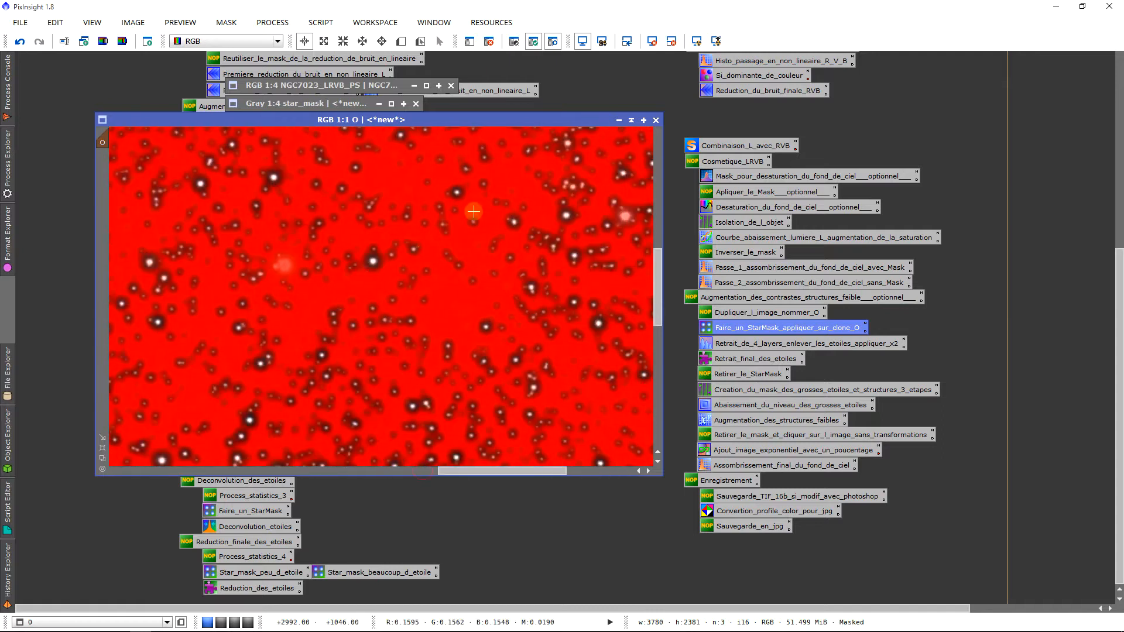
# Toggle mask inversion and visibility on O to confirm only the stars are unprotected
pyautogui.hotkey('ctrl', 'i')
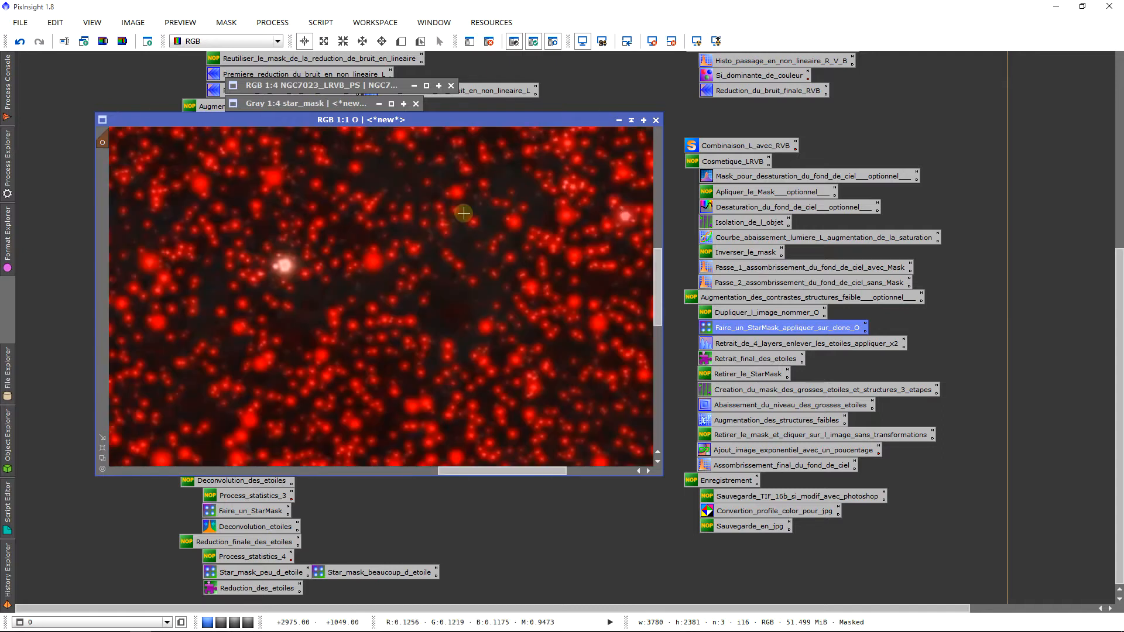
pyautogui.hotkey('ctrl', 'i')
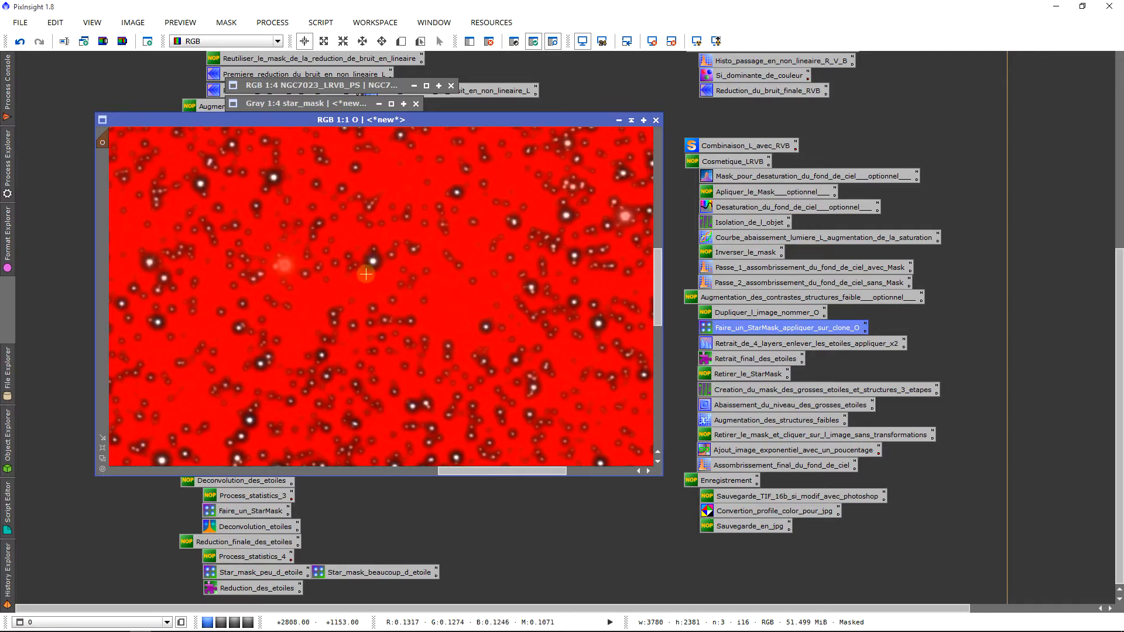
pyautogui.scroll(-4, 366, 274)
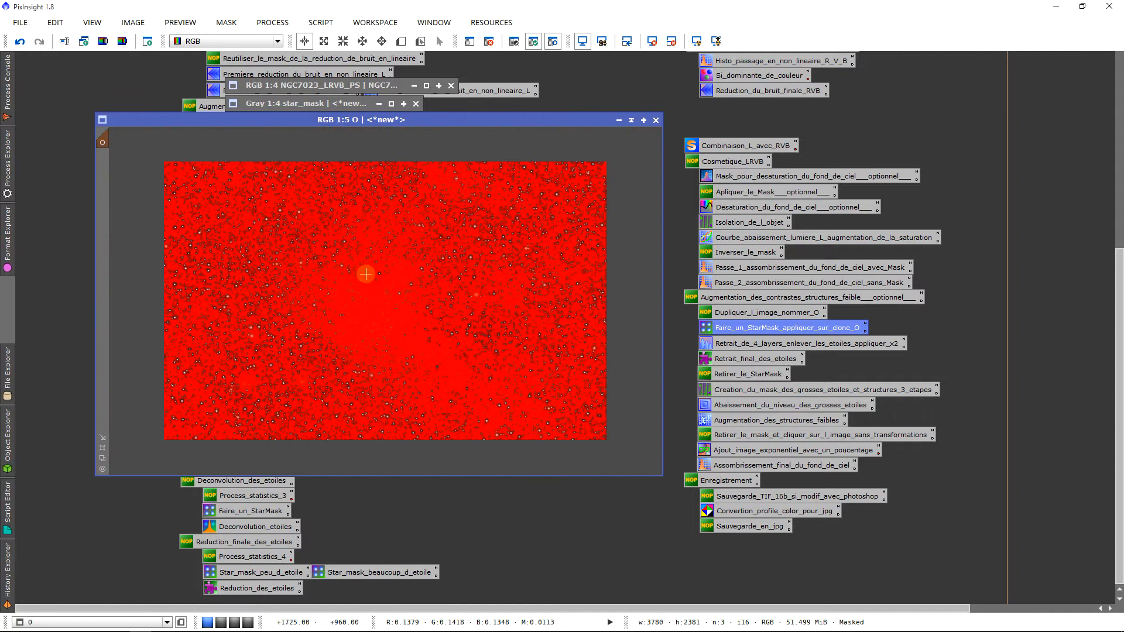
pyautogui.hotkey('ctrl', 'k')
pyautogui.hotkey('ctrl', 'i')
pyautogui.hotkey('ctrl', 'k')
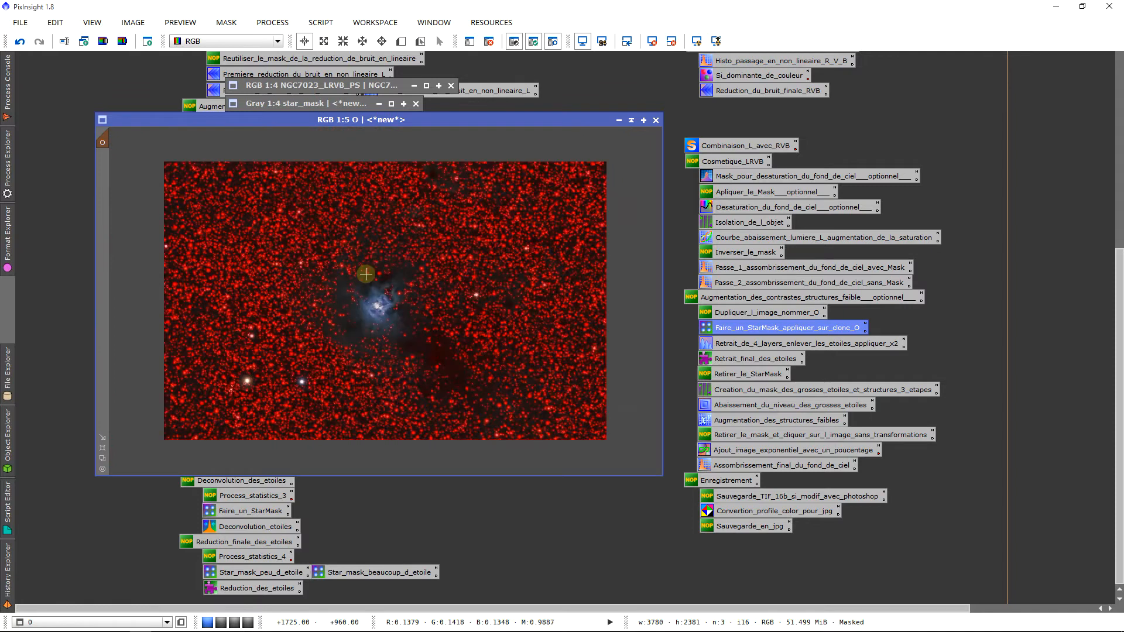
pyautogui.hotkey('ctrl', 'shift', 'i')
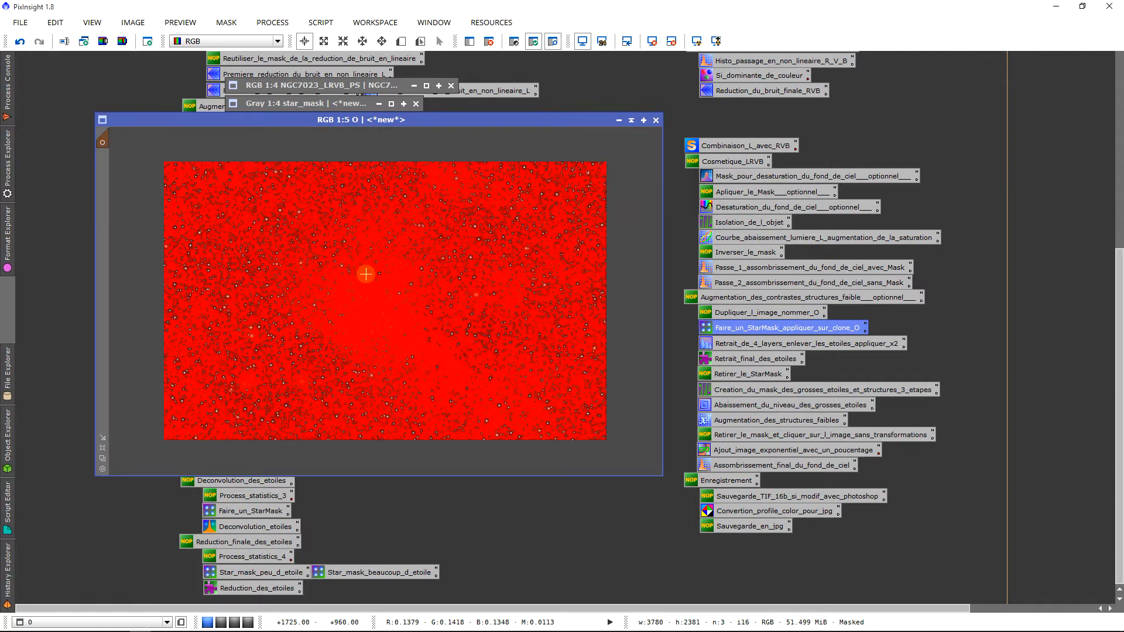
pyautogui.hotkey('ctrl', 'k')
pyautogui.scroll(1, 363, 238)
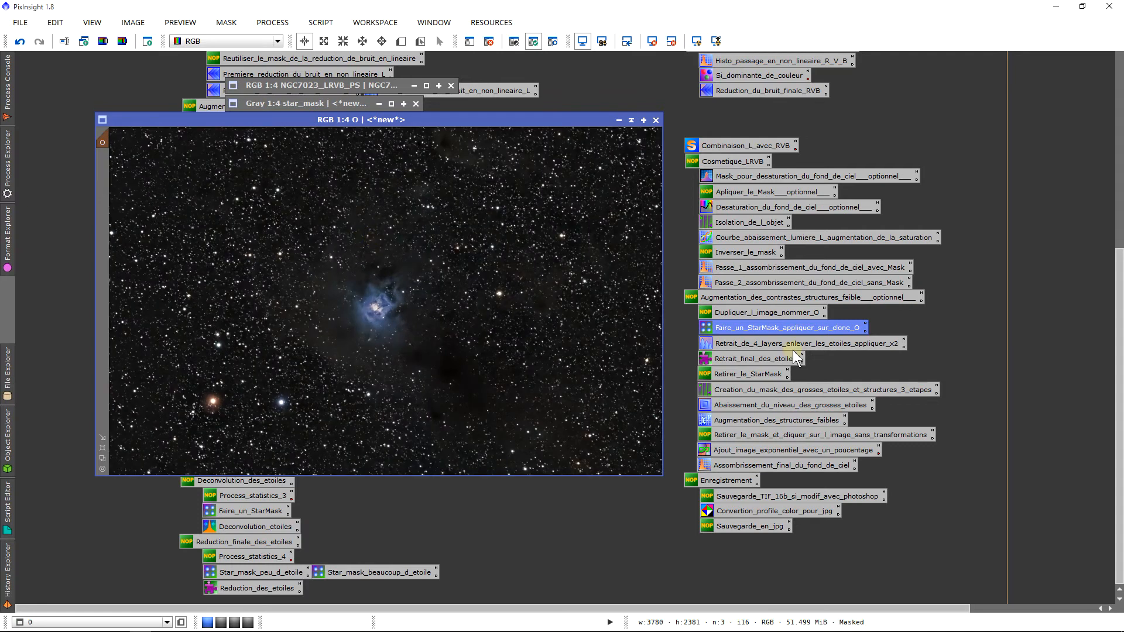
# Apply MultiscaleMedianTransform with layers 1–4 disabled to masked O and compare with Undo/Redo
pyautogui.doubleClick(744, 343)
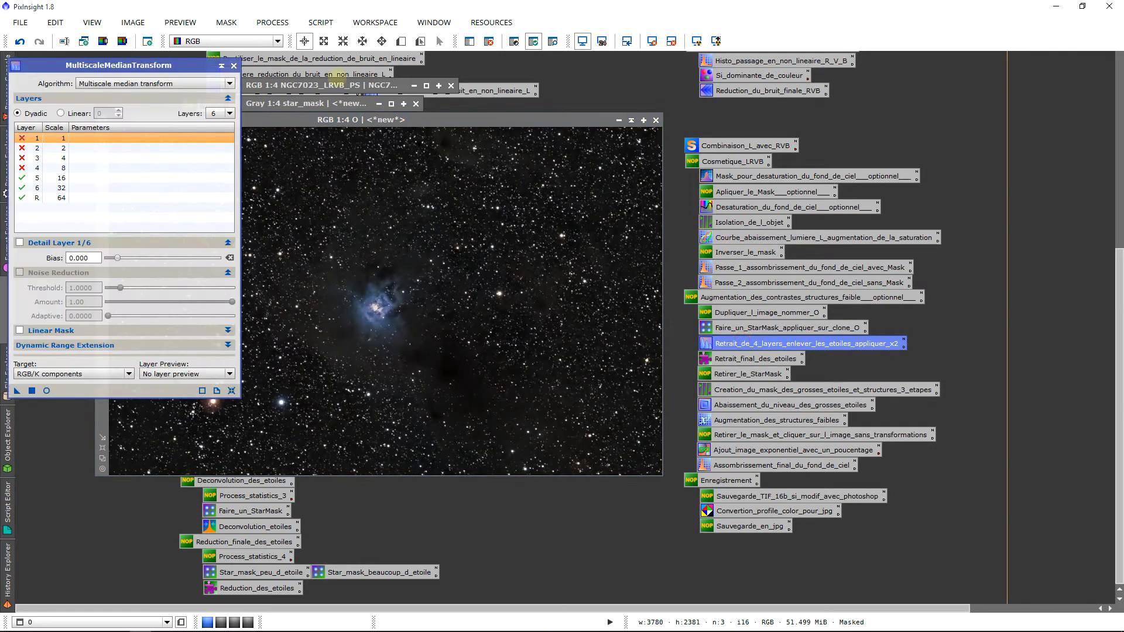
pyautogui.moveTo(166, 65); pyautogui.dragTo(895, 94)
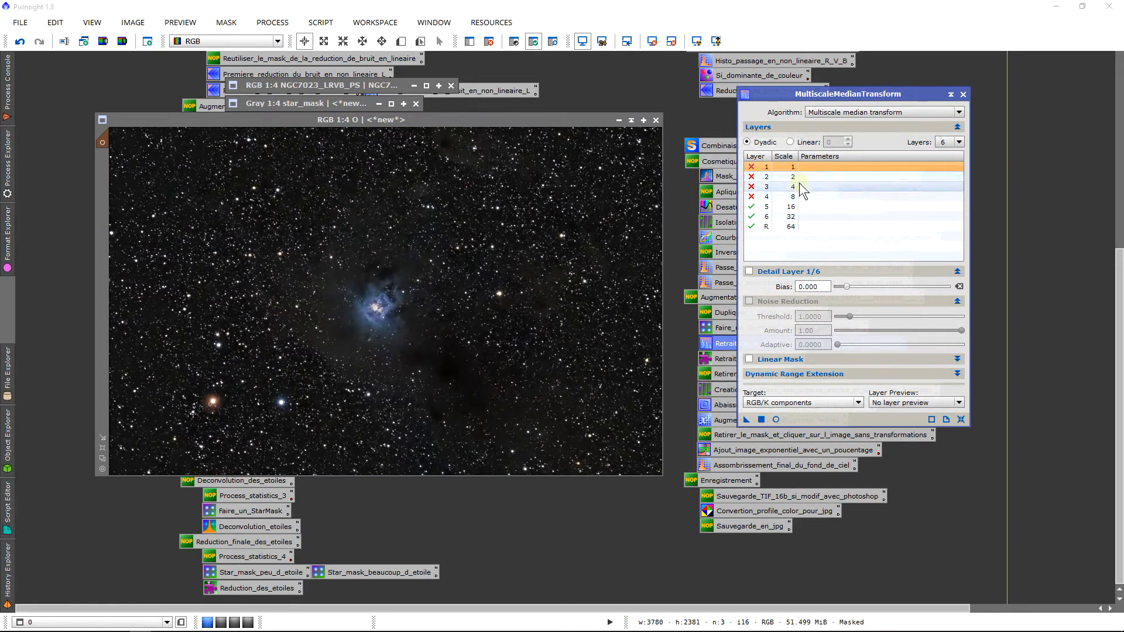
pyautogui.click(750, 167)
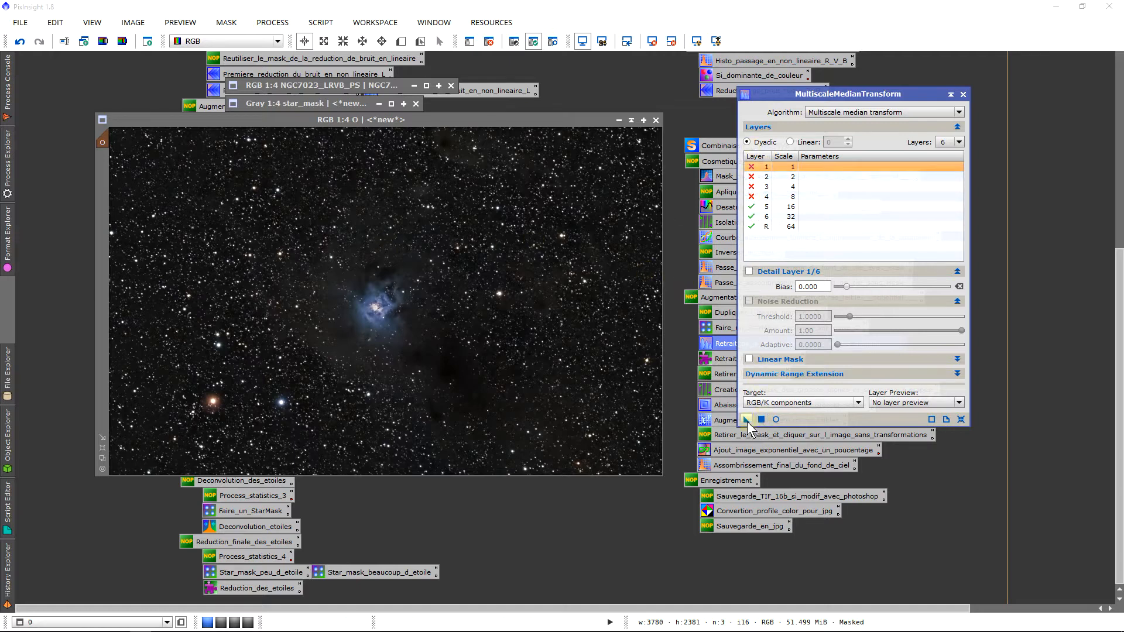
pyautogui.moveTo(747, 425); pyautogui.dragTo(404, 341)
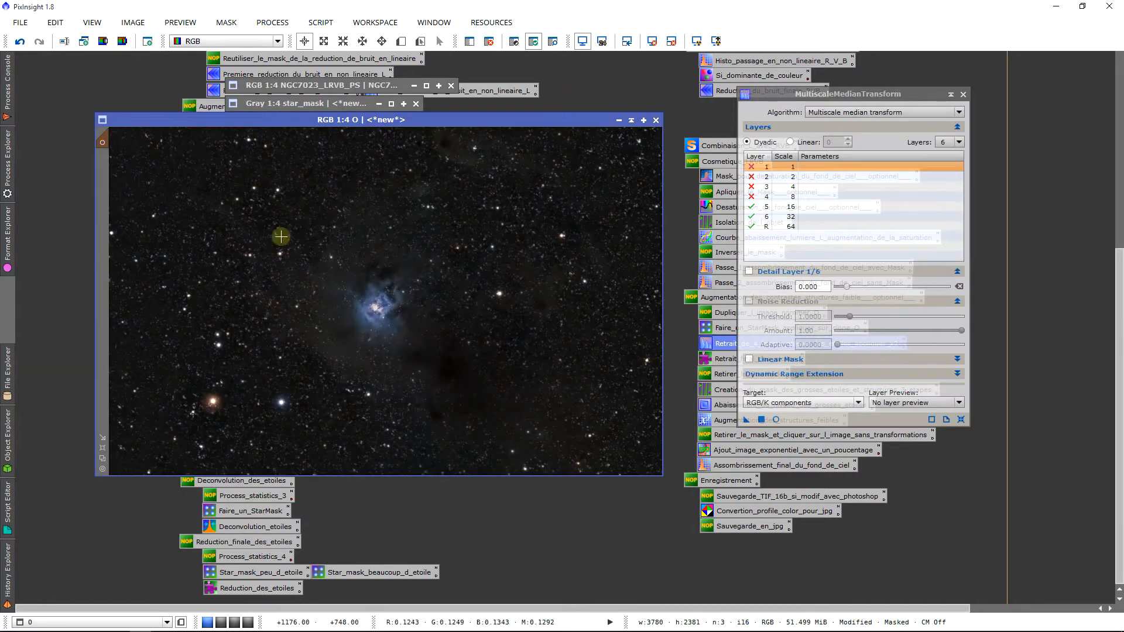
pyautogui.click(21, 42)
pyautogui.click(39, 42)
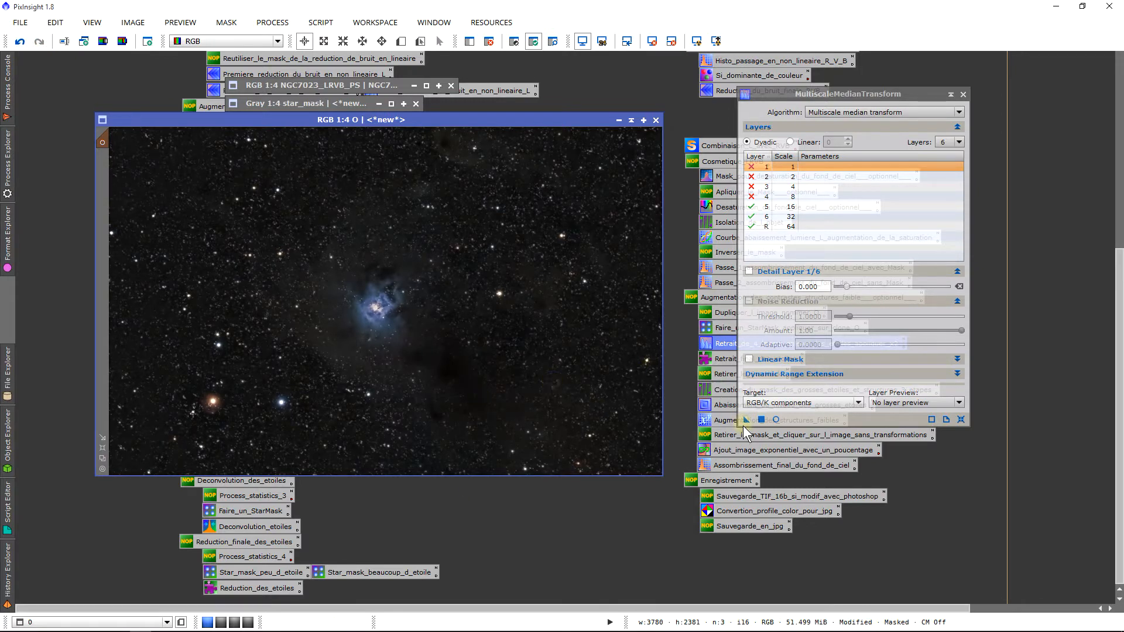
# Apply the same layer removal a second time, compare, and close the dialog
pyautogui.moveTo(747, 421); pyautogui.dragTo(373, 367)
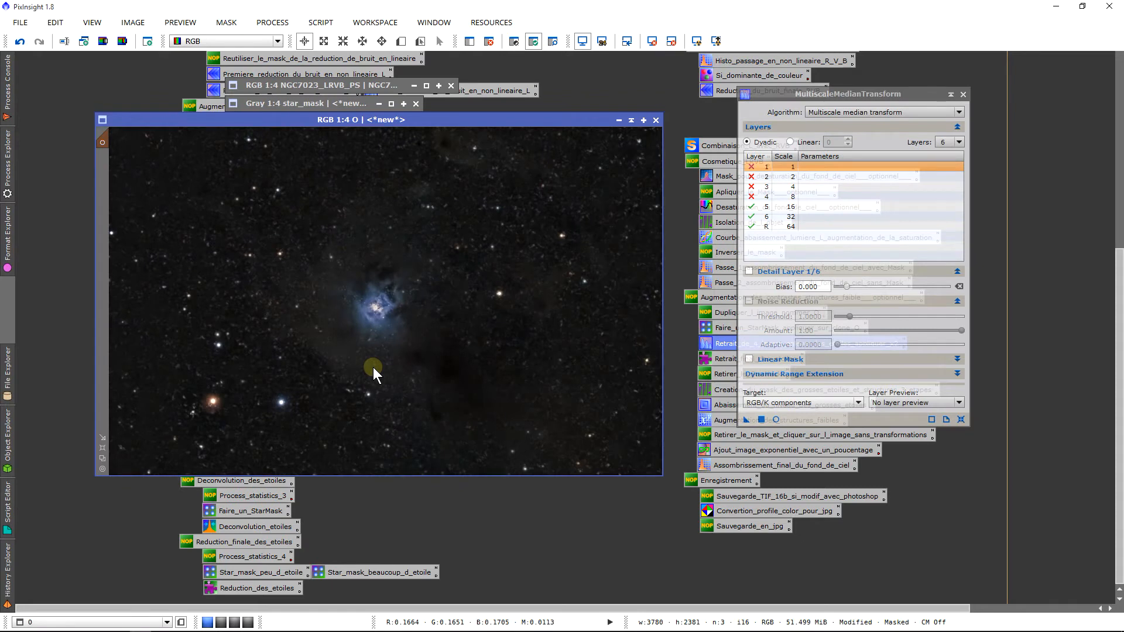
pyautogui.scroll(1, 373, 364)
pyautogui.scroll(-1, 373, 364)
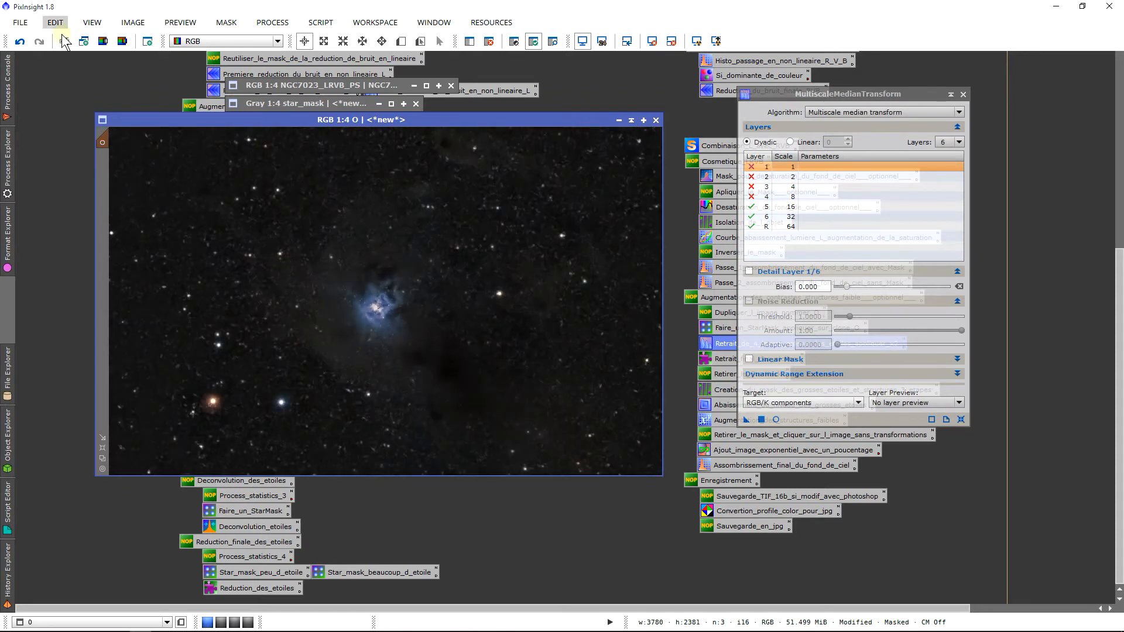
pyautogui.click(24, 45)
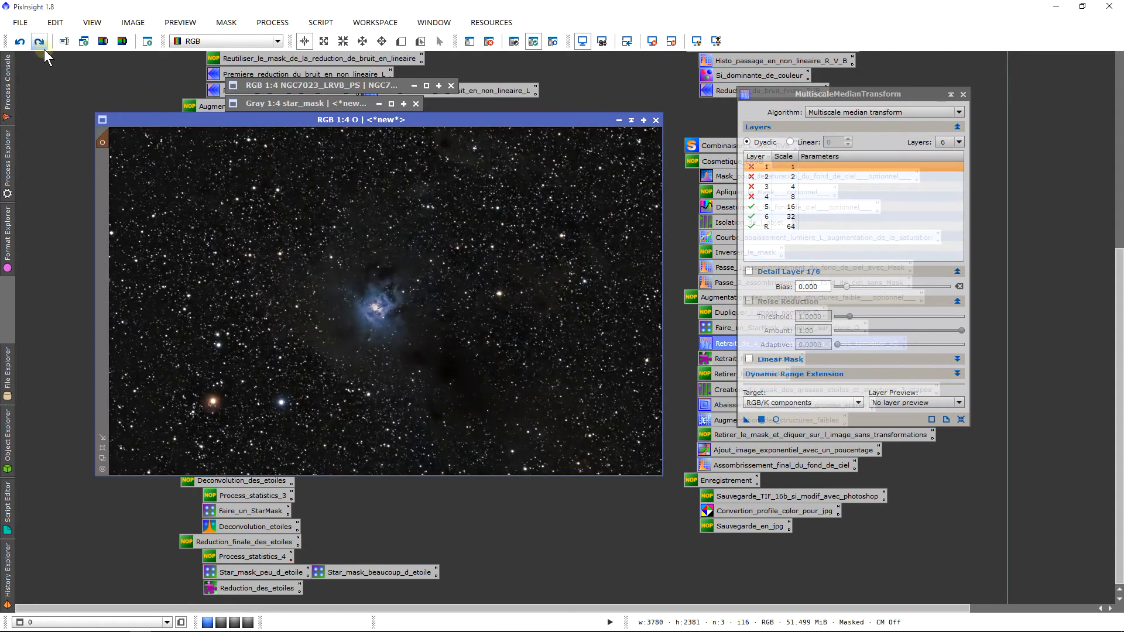
pyautogui.click(40, 44)
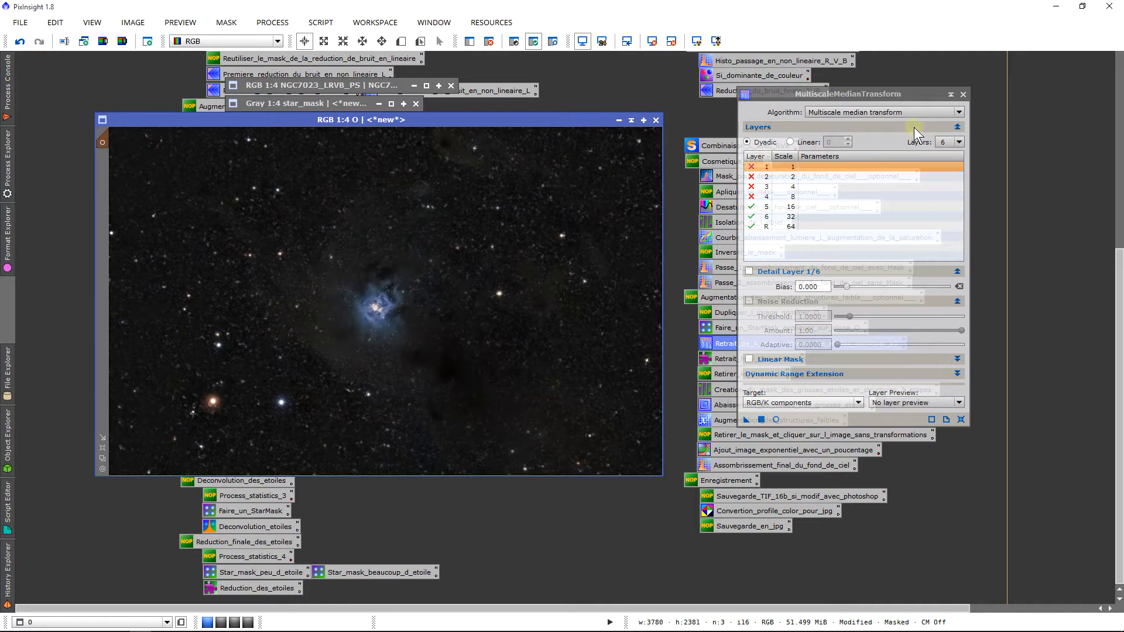
pyautogui.click(964, 95)
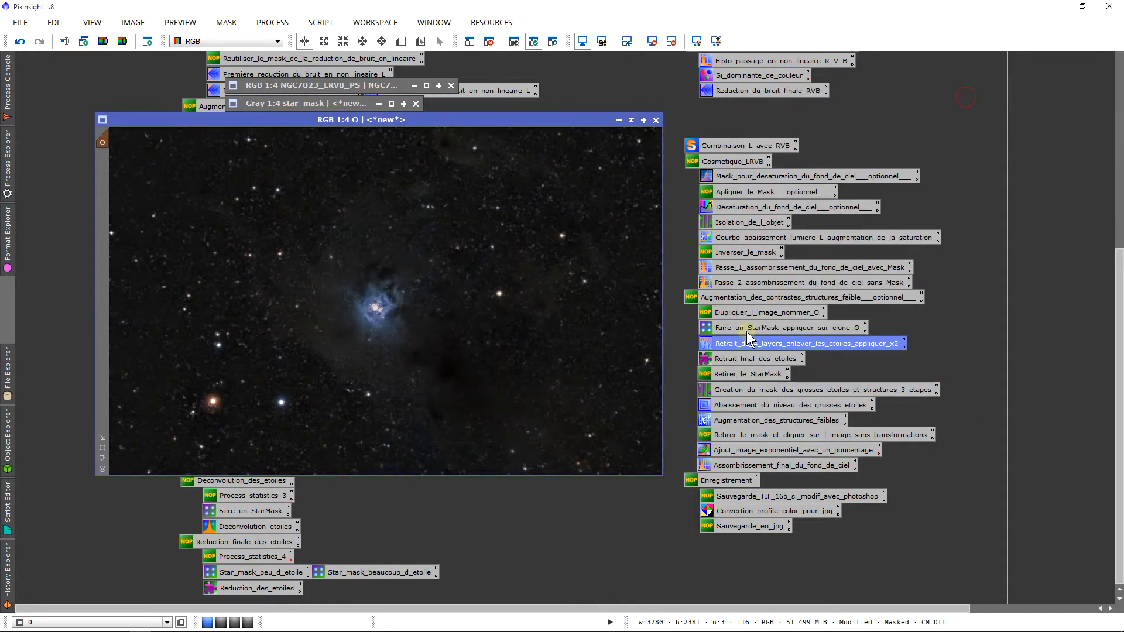
# Apply a 3-iteration, amount 1.00, 7×7 erosion to O, compare with Undo/Redo, then close
pyautogui.doubleClick(729, 357)
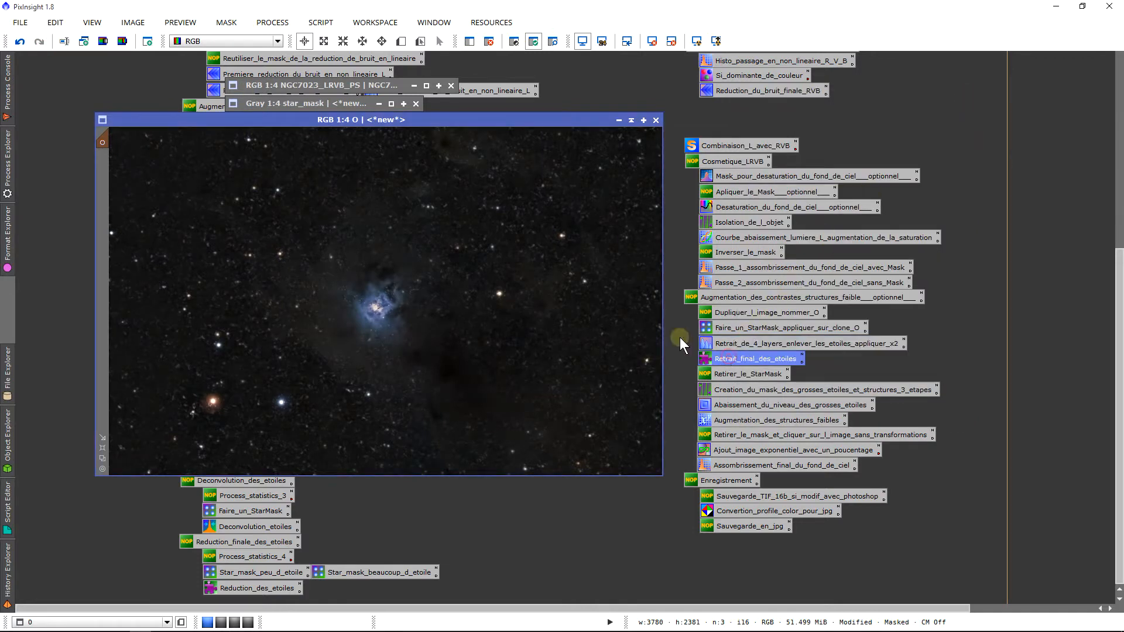
pyautogui.moveTo(669, 149); pyautogui.dragTo(811, 157)
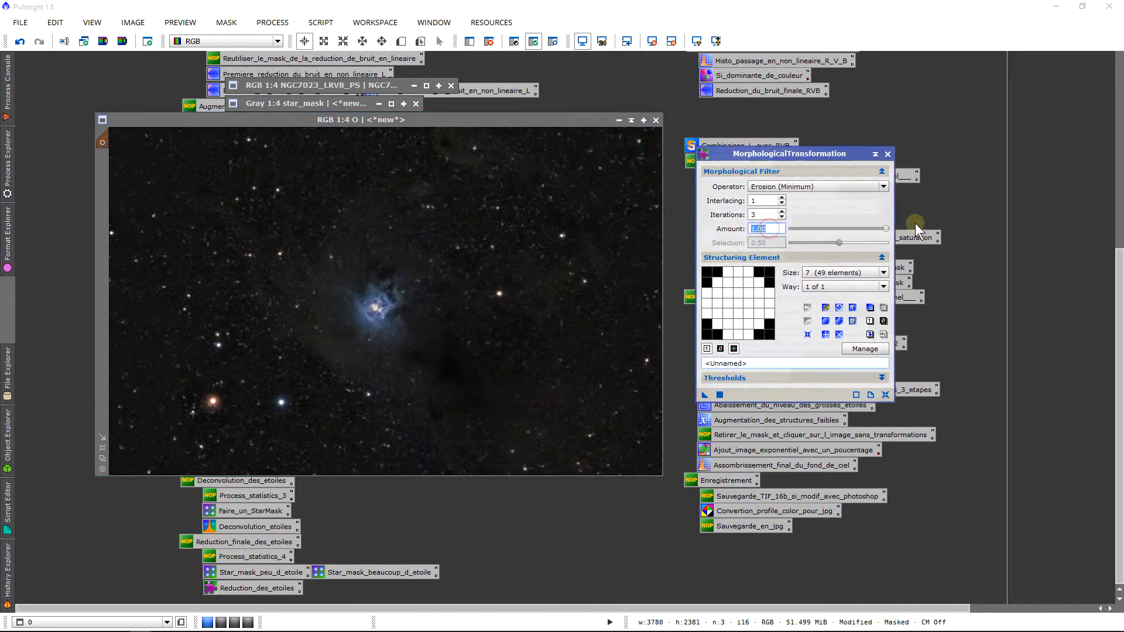
pyautogui.click(755, 216)
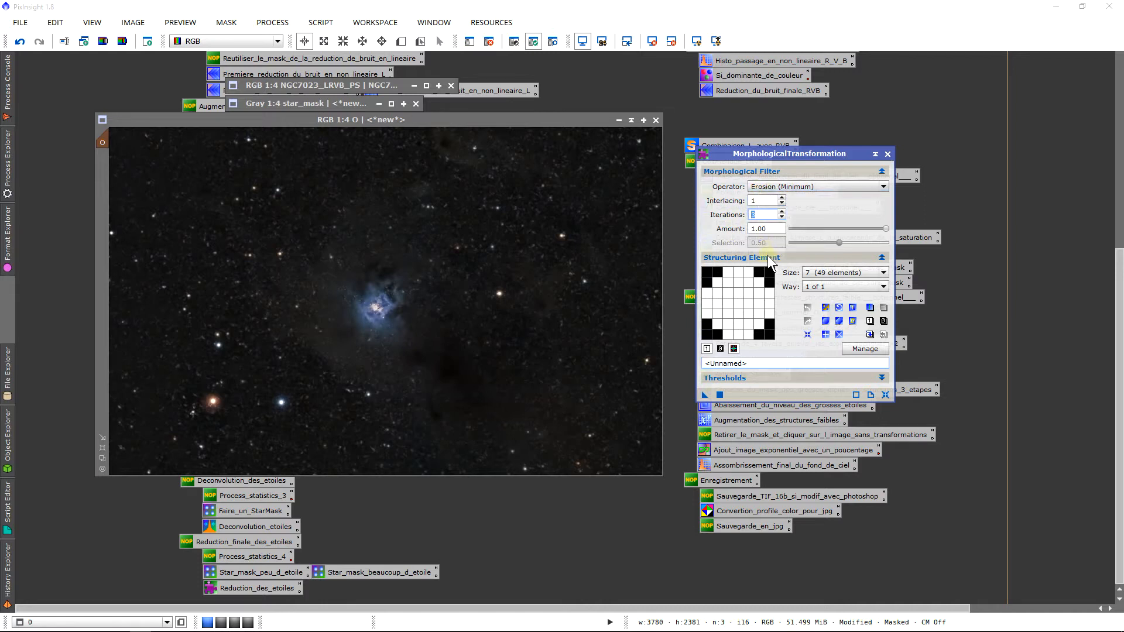
pyautogui.click(703, 327)
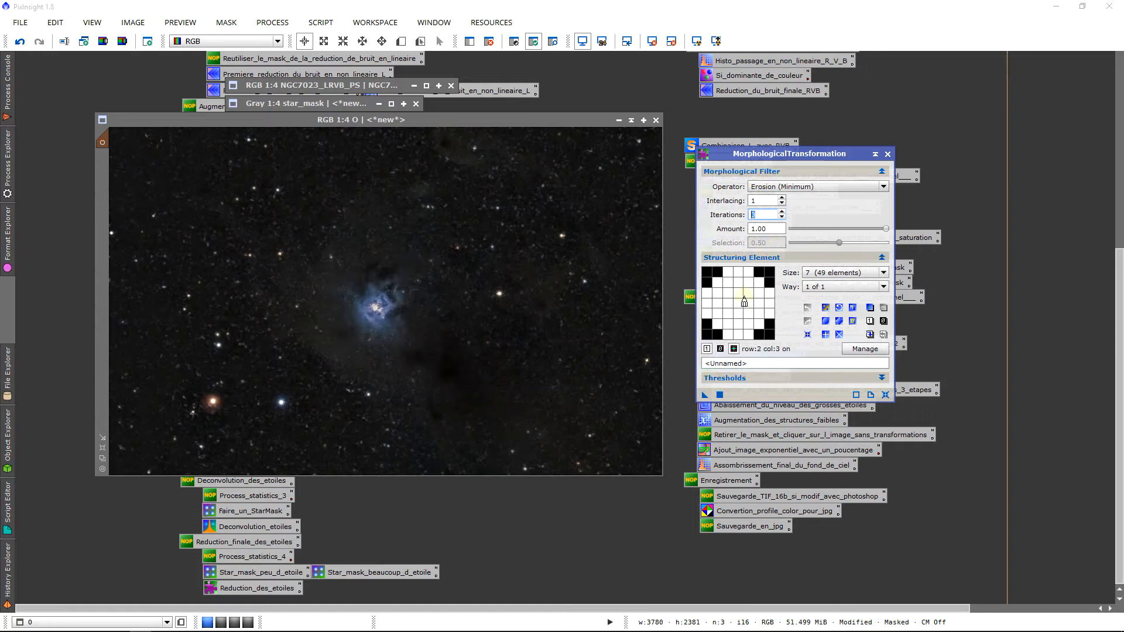
pyautogui.moveTo(705, 394); pyautogui.dragTo(437, 292)
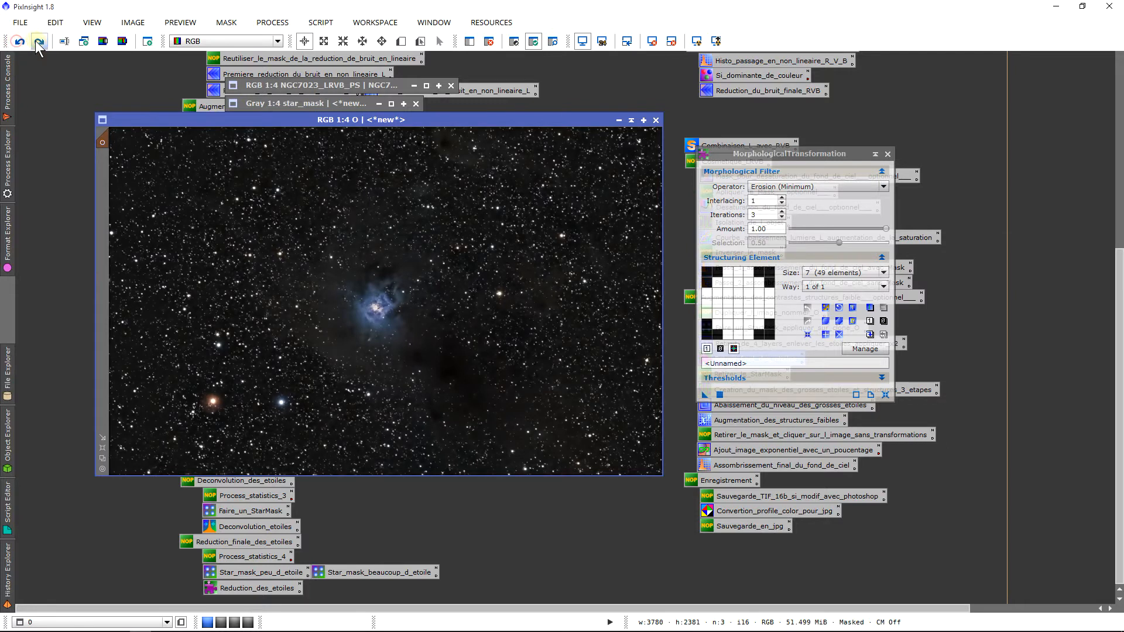
pyautogui.click(39, 41)
pyautogui.scroll(-3, 355, 202)
pyautogui.scroll(3, 385, 214)
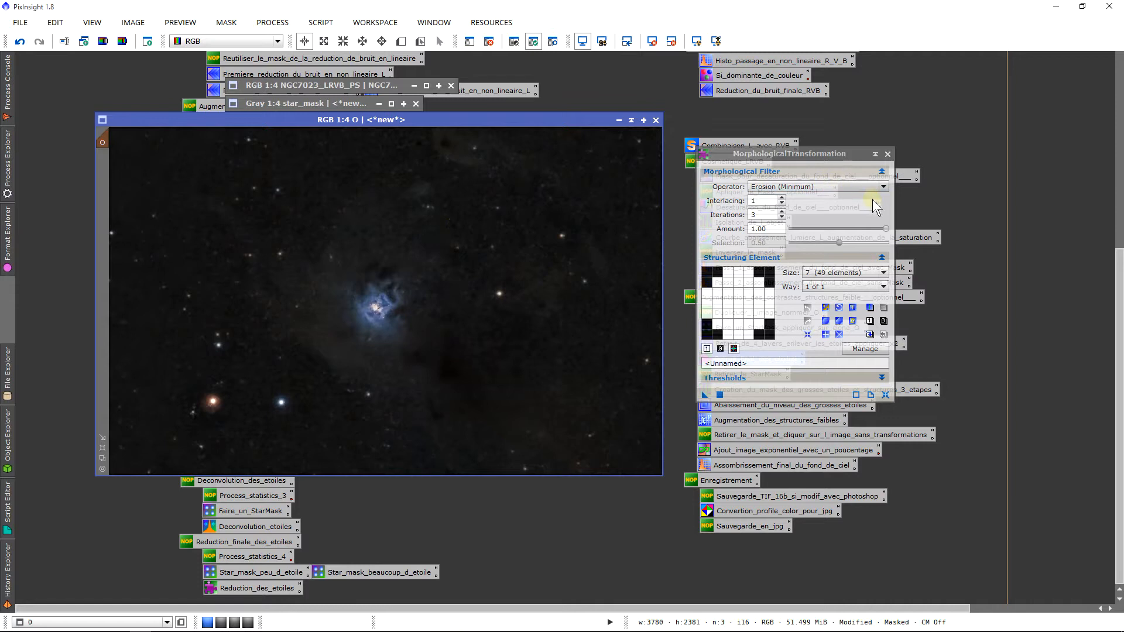
pyautogui.click(888, 154)
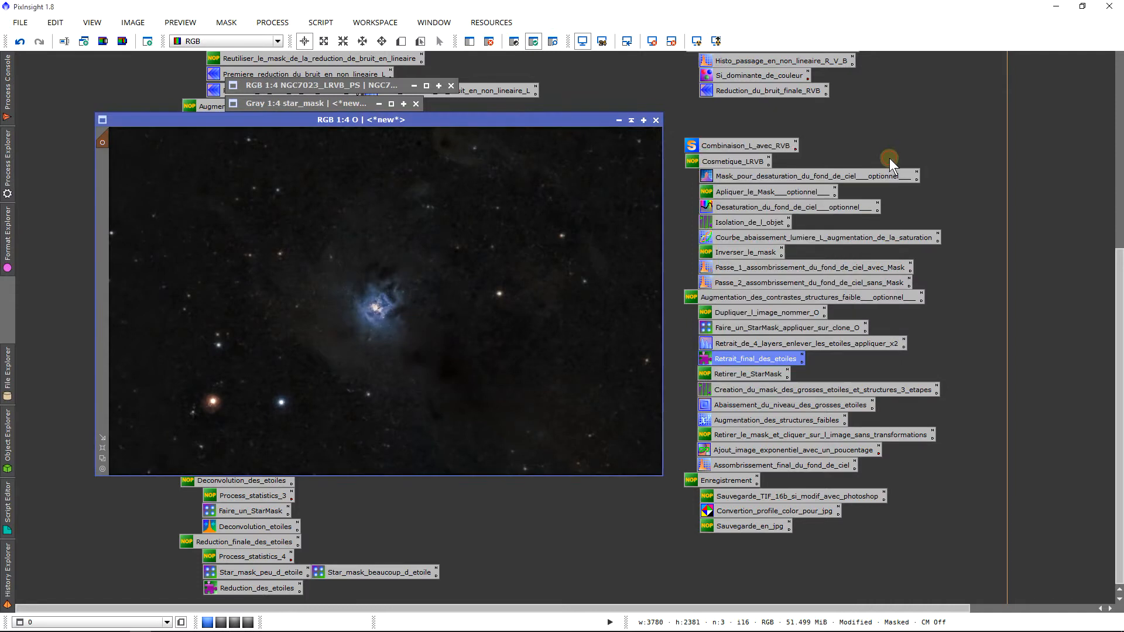
# Close star_mask, answering Yes to the warning about its mask reference on O
pyautogui.click(415, 104)
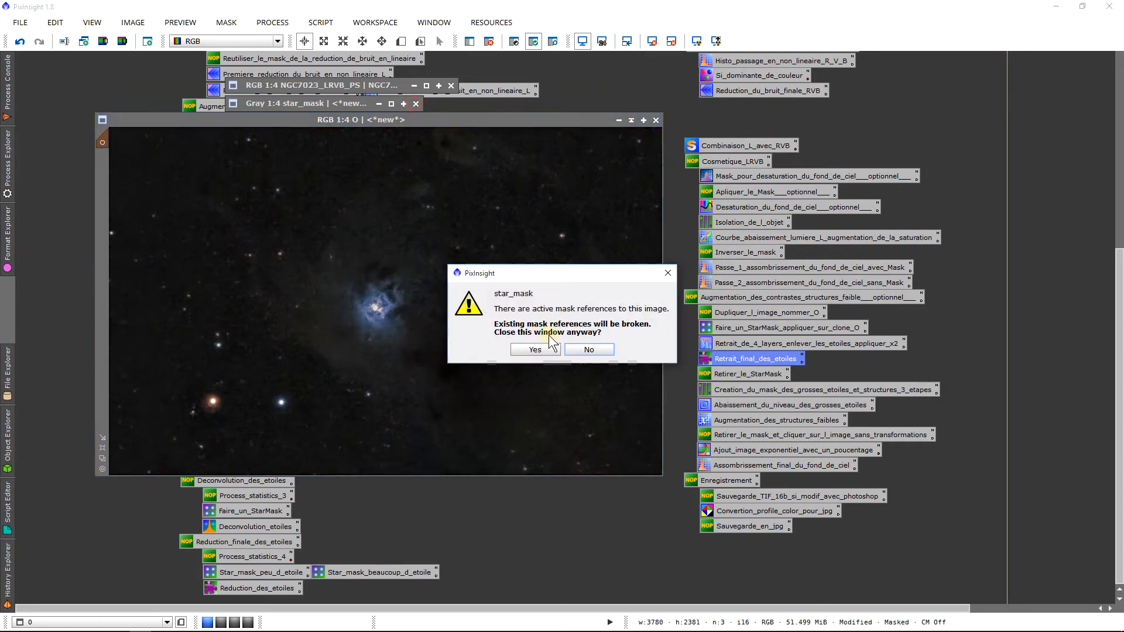
pyautogui.click(543, 348)
pyautogui.scroll(-2, 508, 318)
pyautogui.scroll(2, 508, 319)
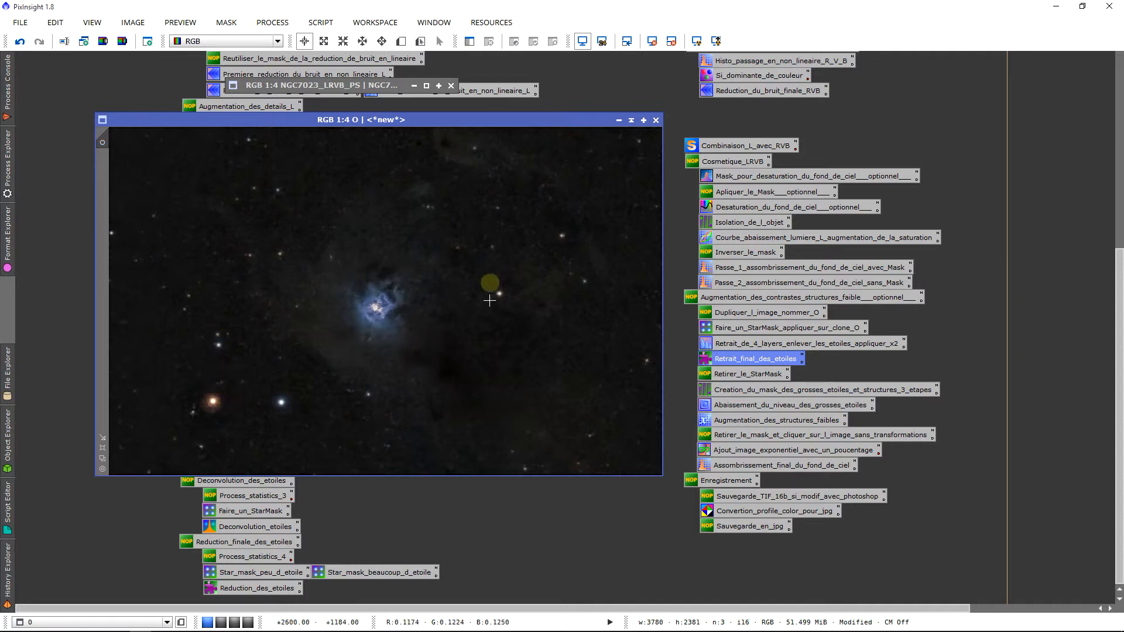
# Load the saved RangeSelection settings, zero the smoothness, and enable the real-time preview
pyautogui.doubleClick(734, 389)
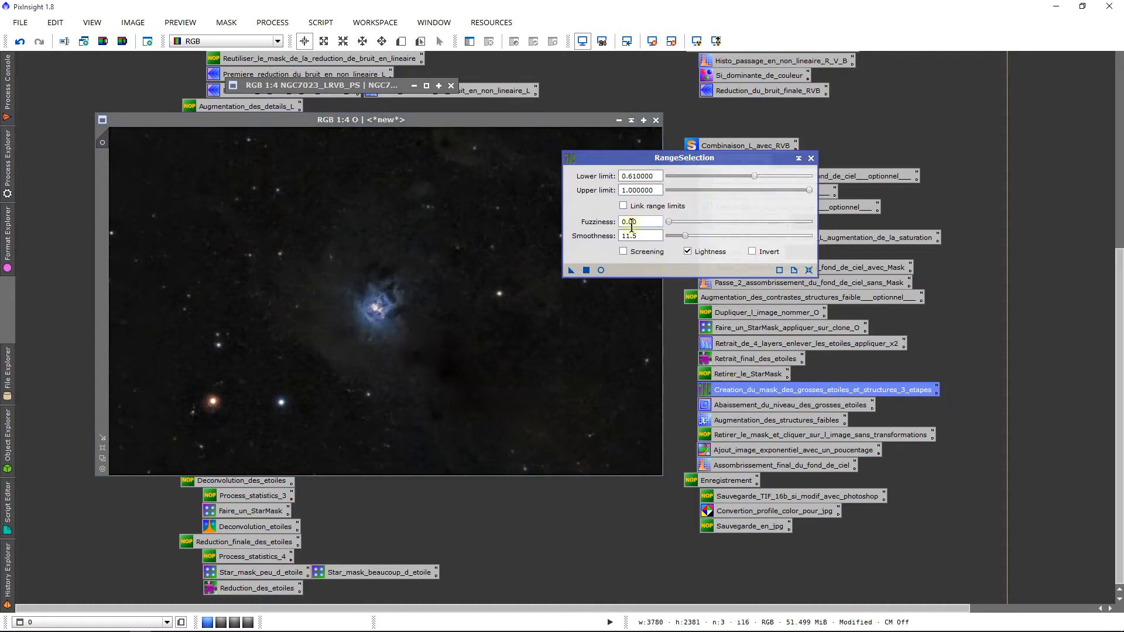
pyautogui.moveTo(622, 157); pyautogui.dragTo(615, 229)
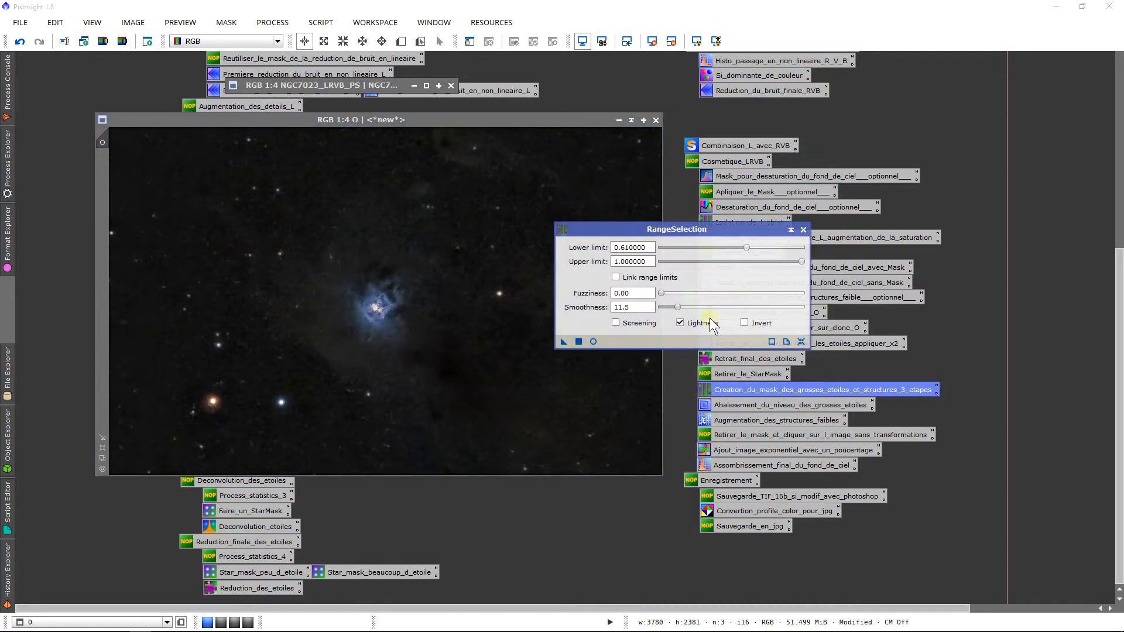
pyautogui.moveTo(679, 307); pyautogui.dragTo(627, 307)
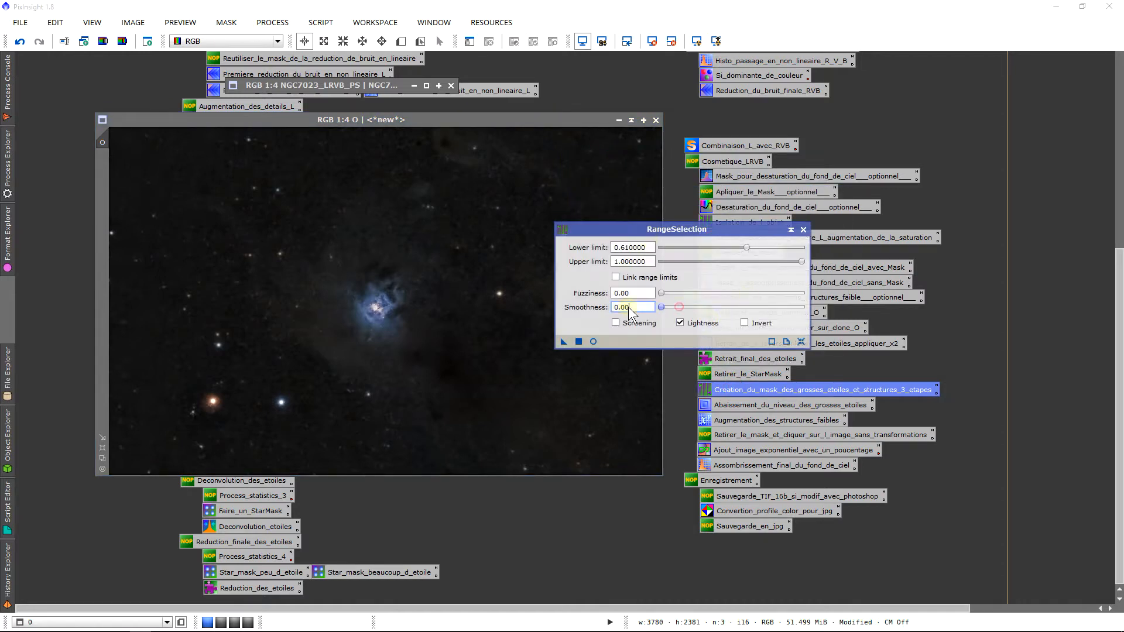
pyautogui.click(593, 342)
pyautogui.moveTo(1111, 459); pyautogui.dragTo(1118, 246)
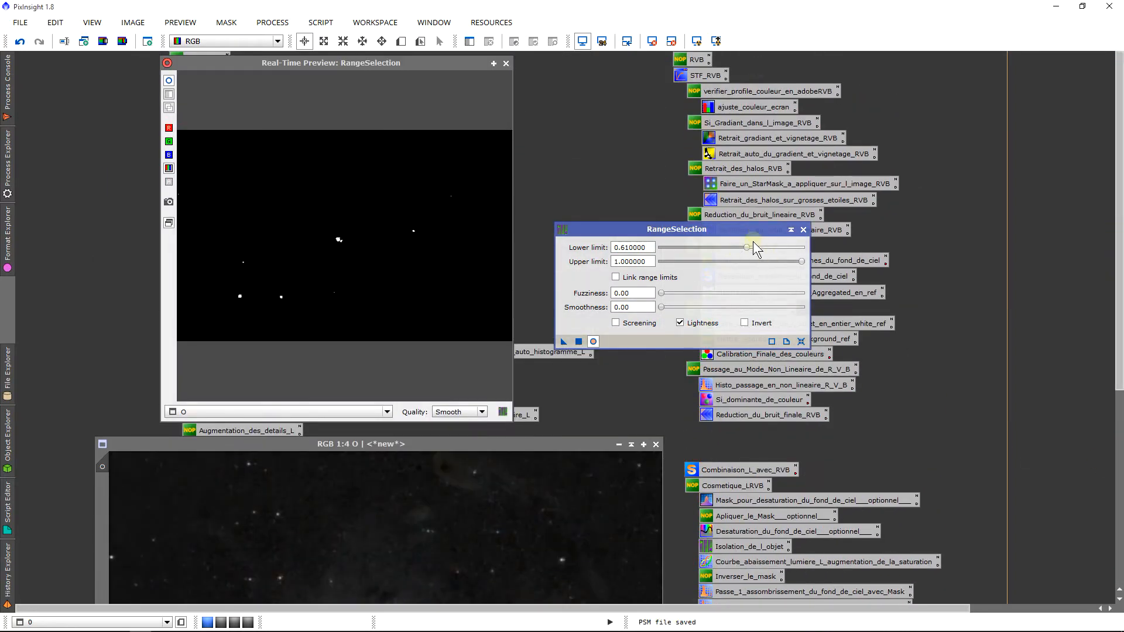
# Set lower limit 0.34 and smoothness 9.50, then generate range_mask from image O
pyautogui.moveTo(747, 247); pyautogui.dragTo(707, 255)
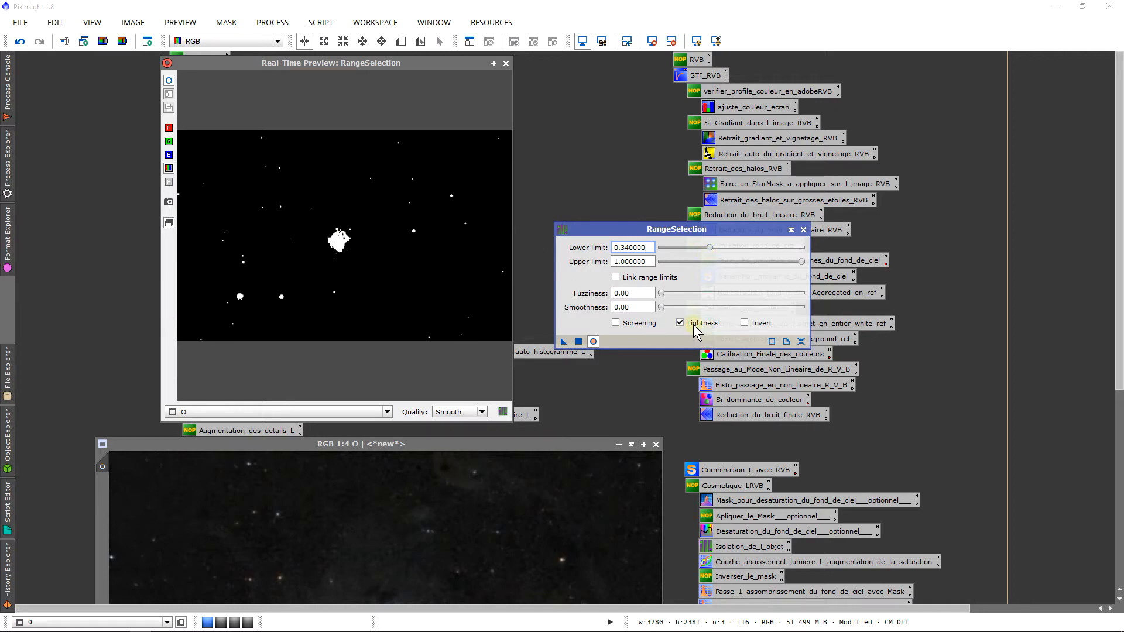
pyautogui.moveTo(662, 308); pyautogui.dragTo(674, 309)
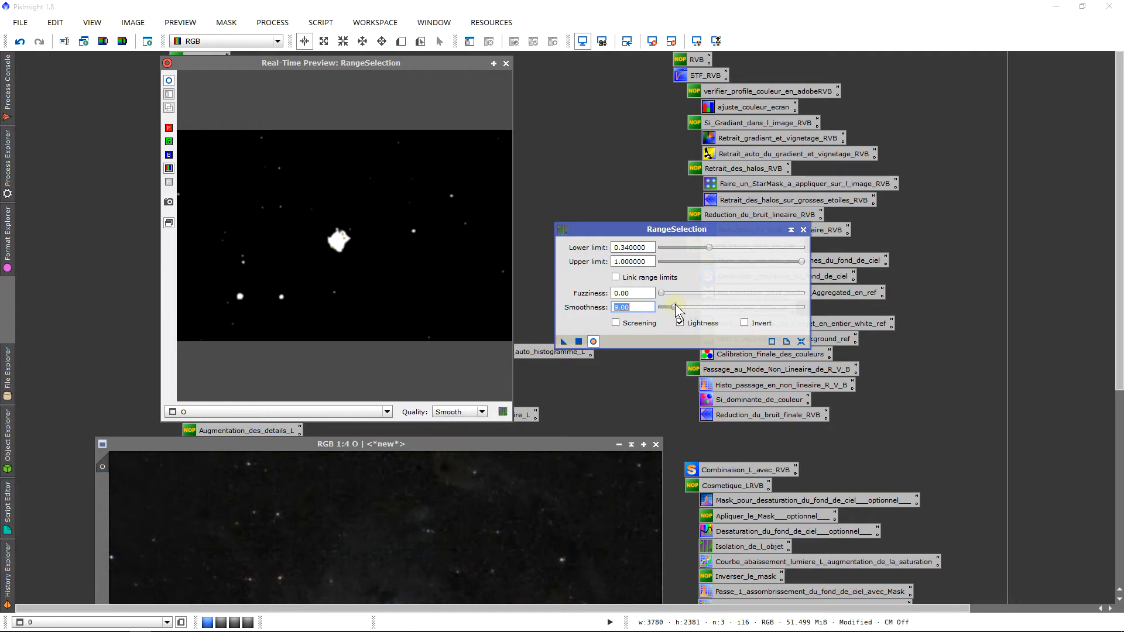
pyautogui.moveTo(676, 303); pyautogui.dragTo(677, 303)
pyautogui.click(506, 63)
pyautogui.moveTo(564, 339); pyautogui.dragTo(478, 486)
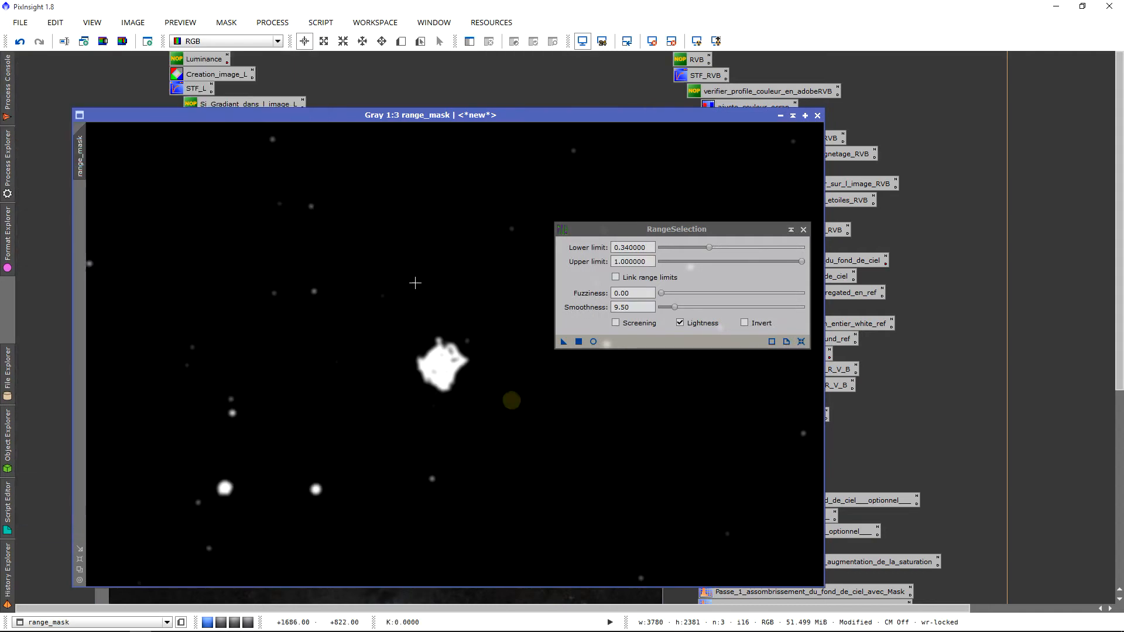
pyautogui.click(593, 341)
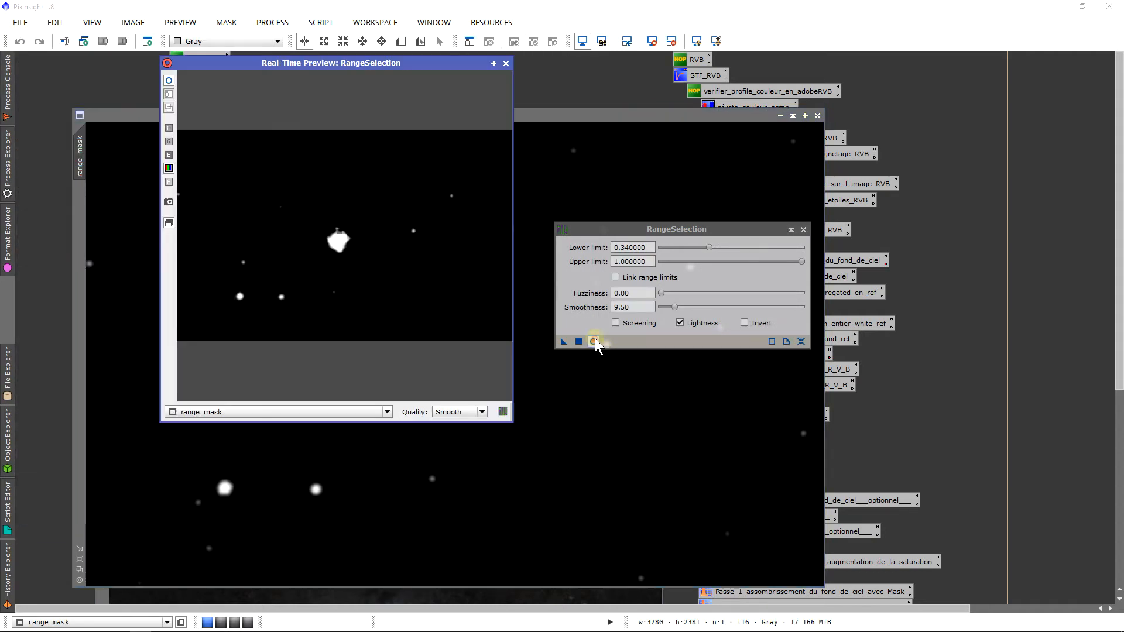
# Reset RangeSelection, set lower limit 0.02 and smoothness 25, and create range_mask1
pyautogui.click(801, 341)
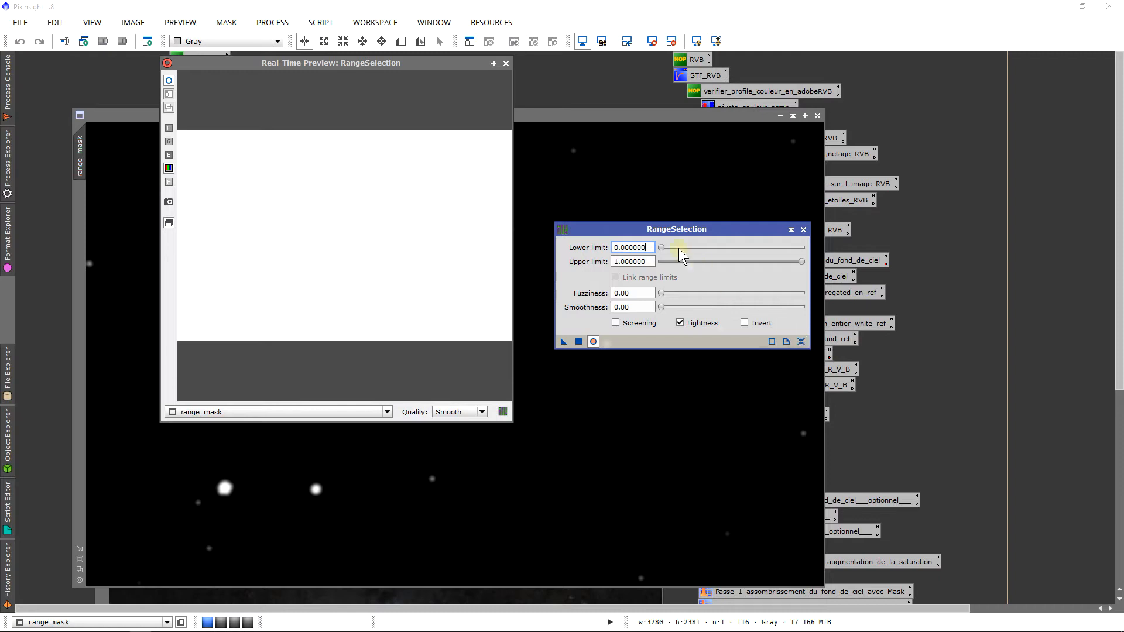
pyautogui.moveTo(663, 248); pyautogui.dragTo(668, 251)
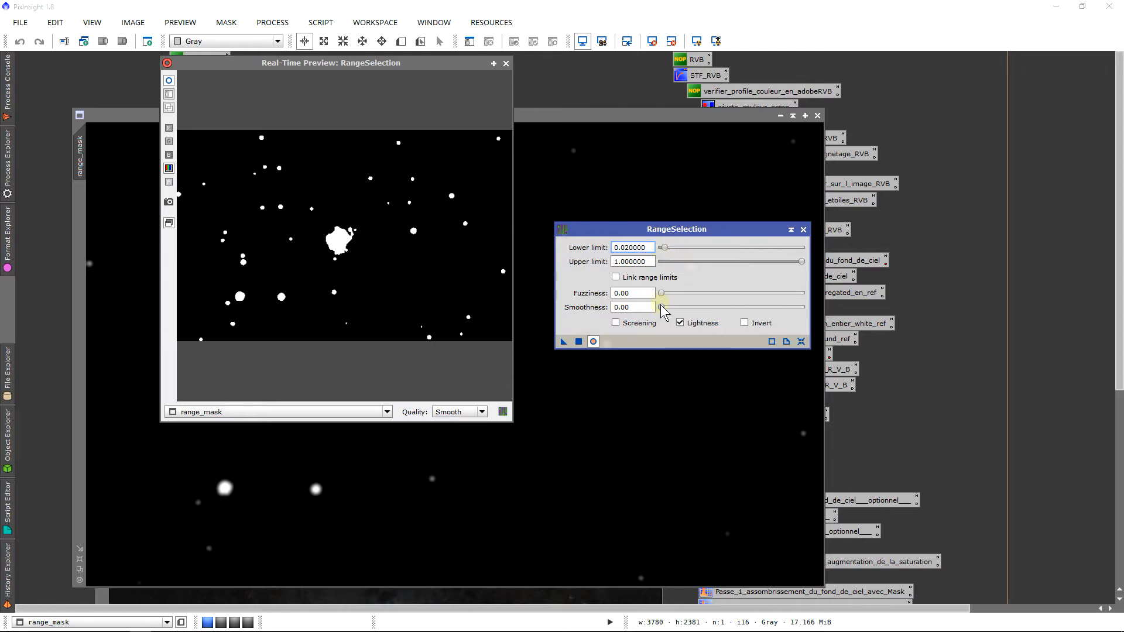
pyautogui.moveTo(661, 306); pyautogui.dragTo(696, 310)
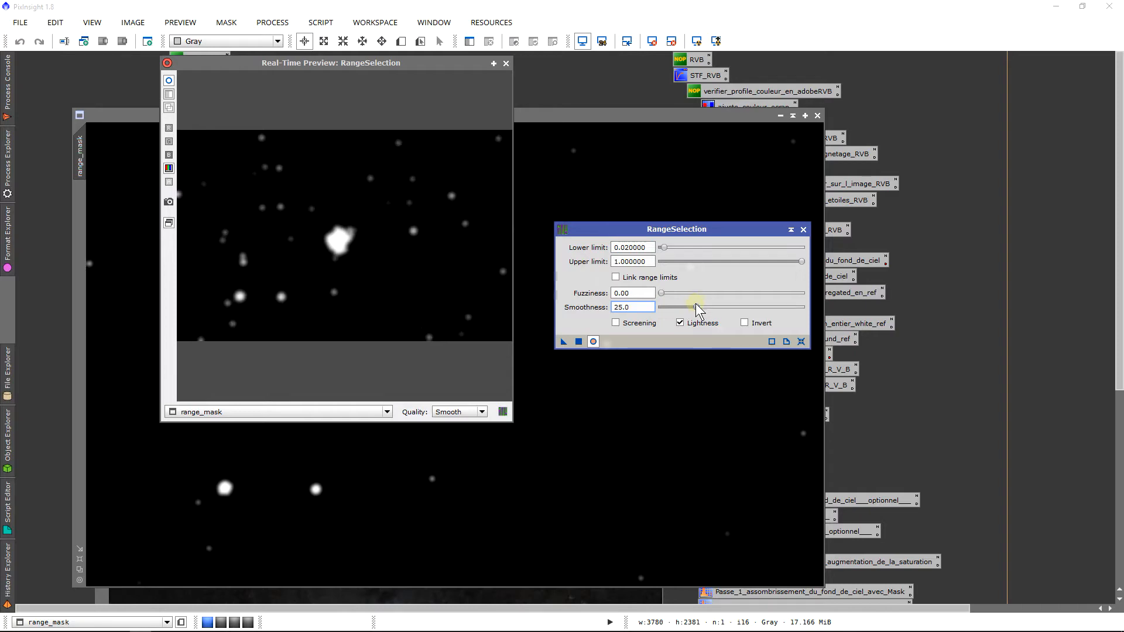
pyautogui.click(506, 63)
pyautogui.moveTo(563, 341); pyautogui.dragTo(451, 340)
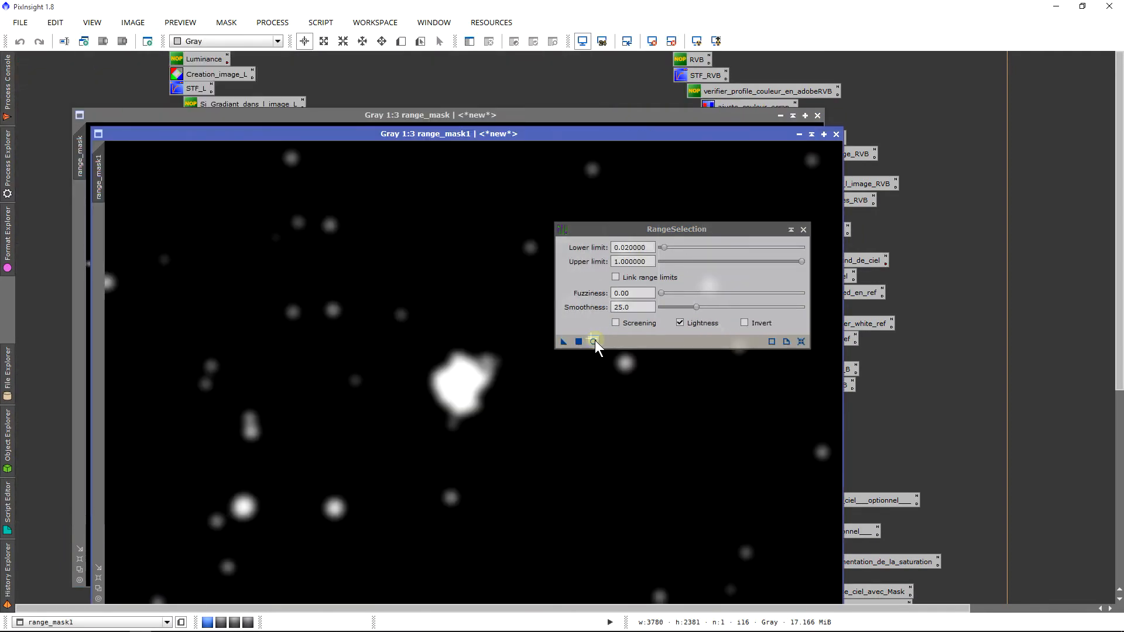
# Set lower limit 0.06 and smoothness 41.5, and create range_mask2
pyautogui.click(594, 341)
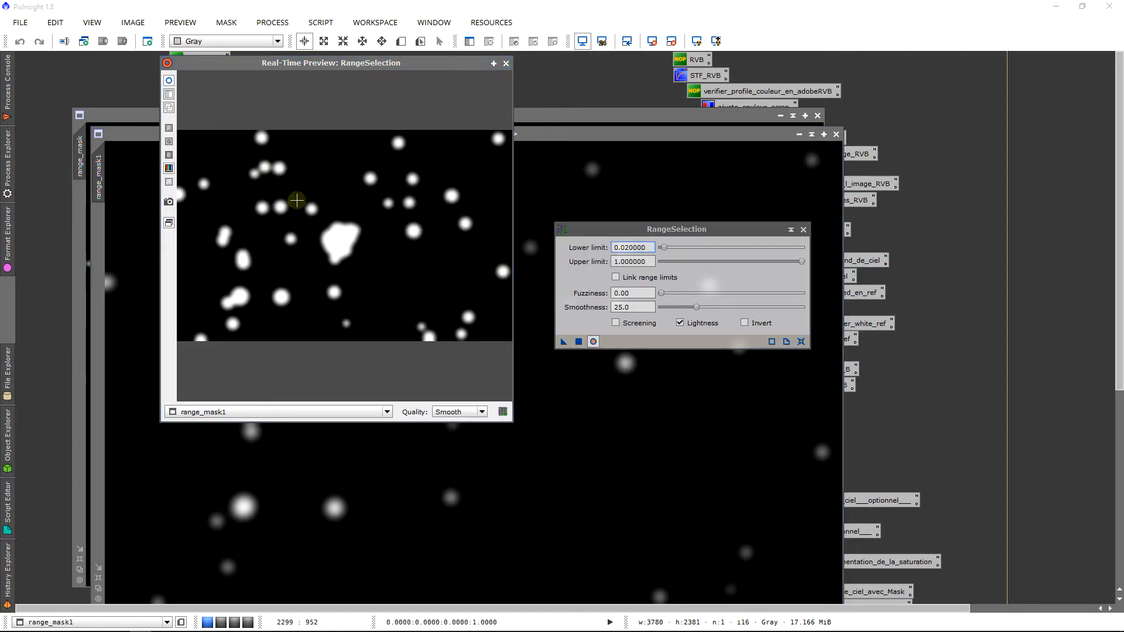
pyautogui.click(669, 247)
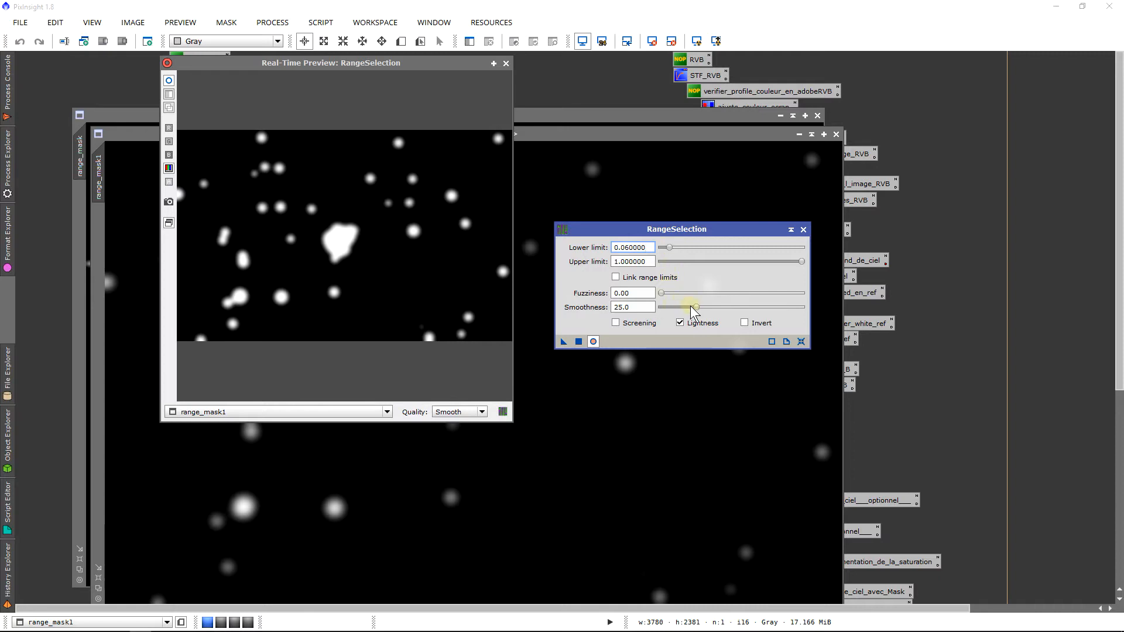
pyautogui.moveTo(692, 310); pyautogui.dragTo(724, 314)
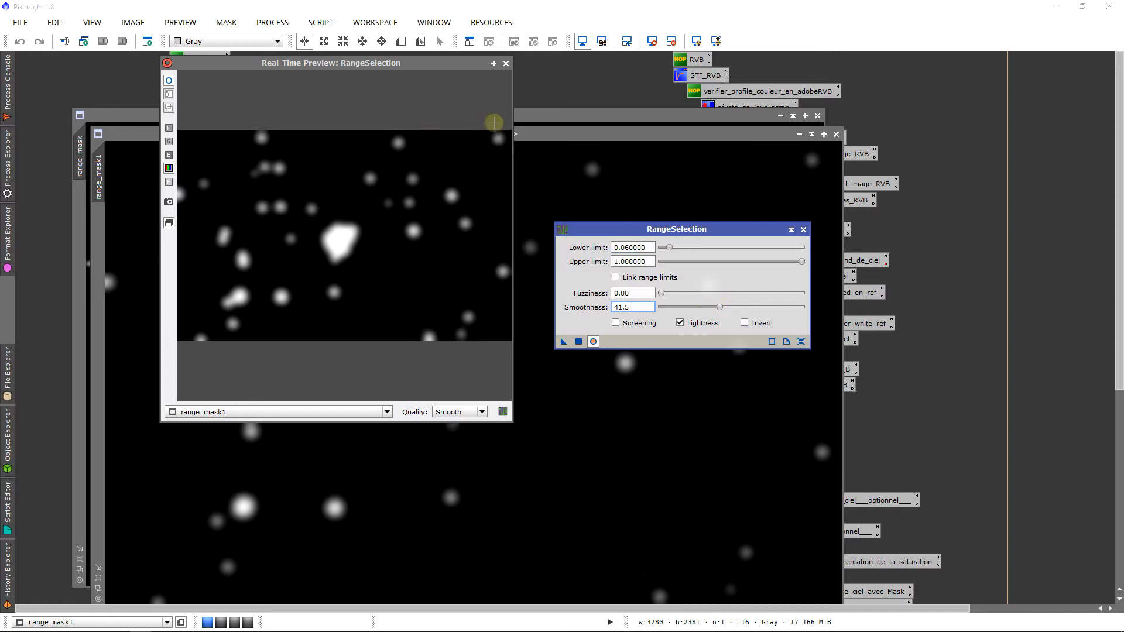
pyautogui.click(505, 64)
pyautogui.moveTo(563, 341); pyautogui.dragTo(509, 351)
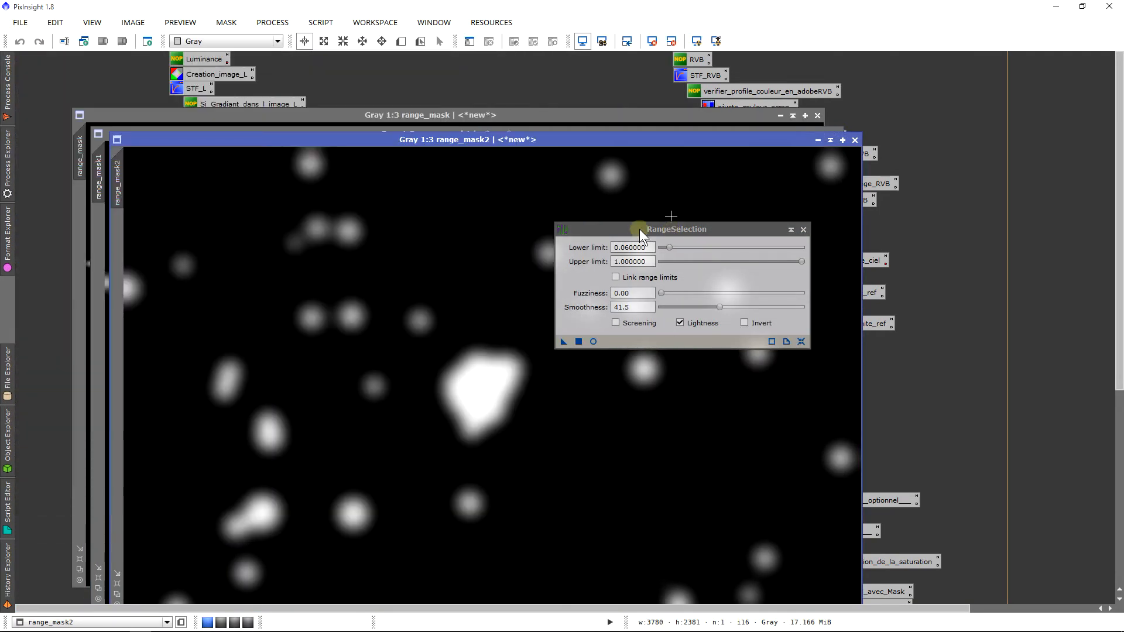
# Close the RangeSelection dialog and the range_mask1 and range_mask images
pyautogui.click(805, 231)
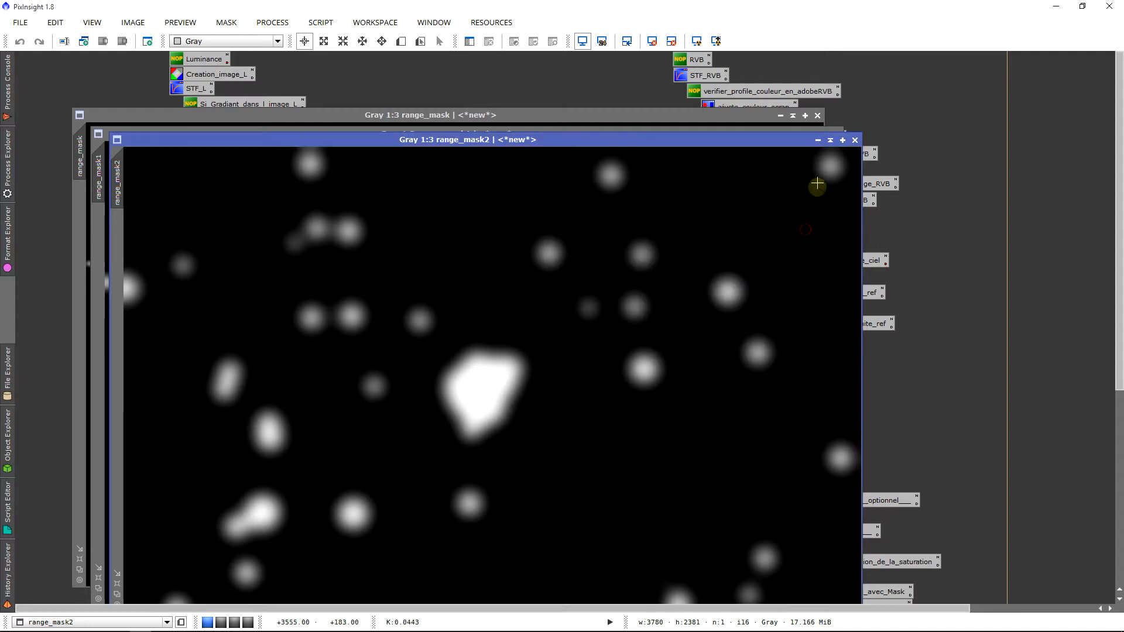
pyautogui.moveTo(806, 146); pyautogui.dragTo(769, 181)
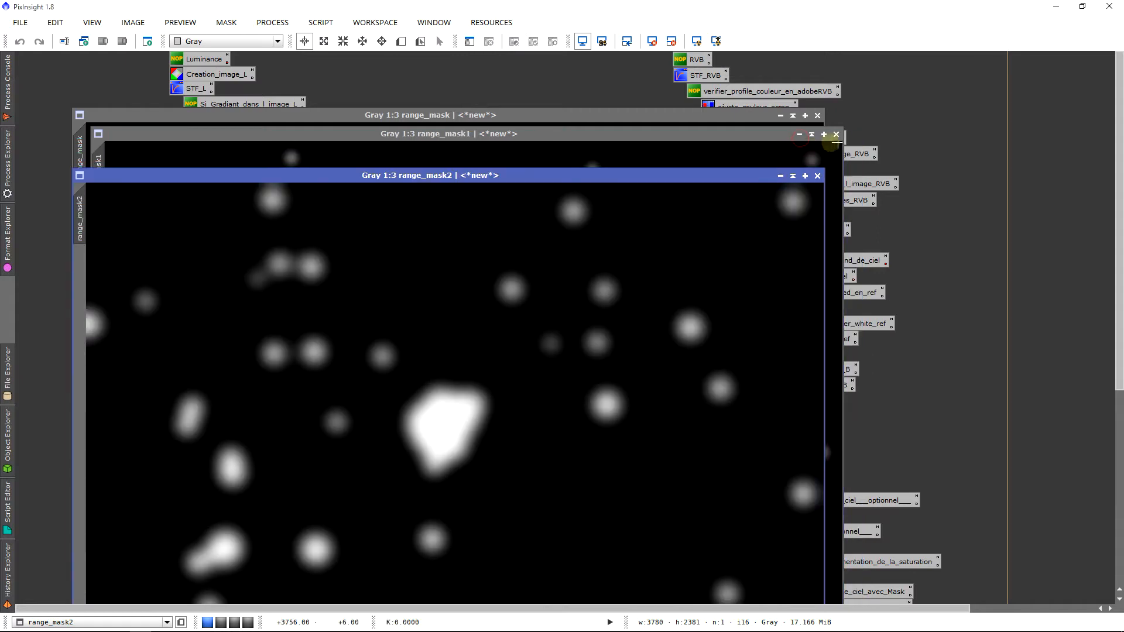
pyautogui.click(837, 135)
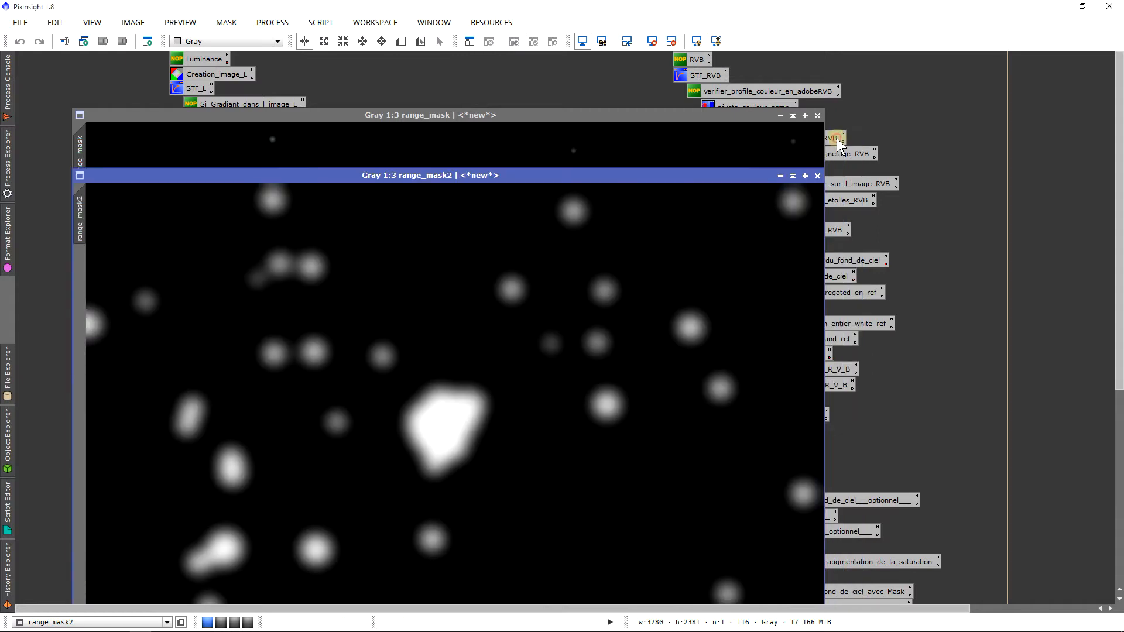
pyautogui.click(817, 116)
pyautogui.moveTo(471, 171); pyautogui.dragTo(698, 469)
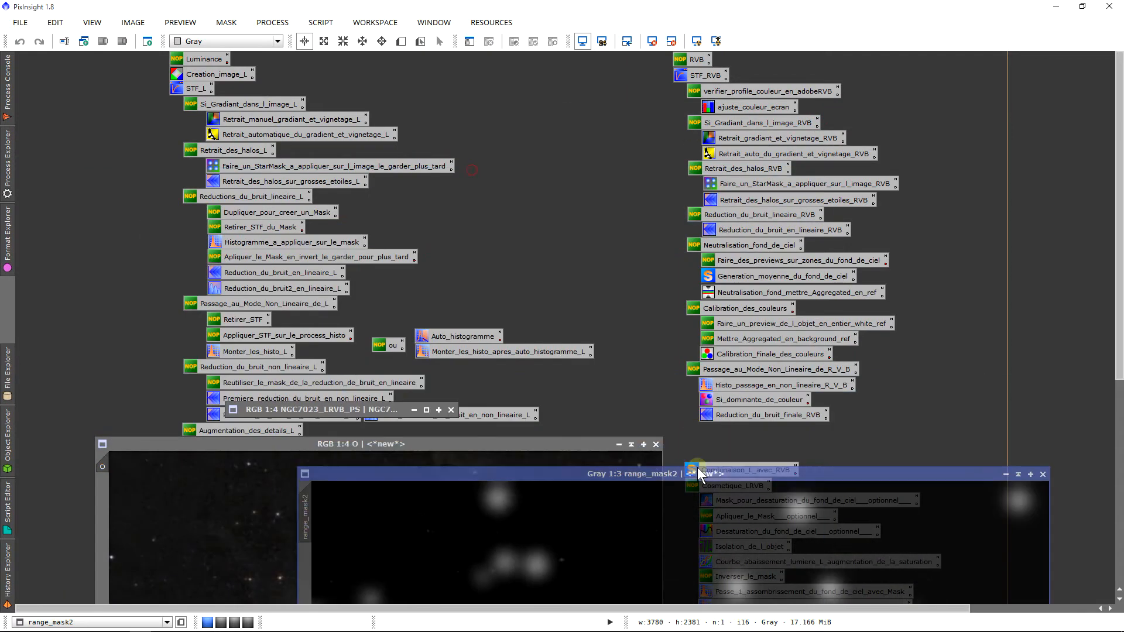
pyautogui.moveTo(1119, 280); pyautogui.dragTo(1097, 447)
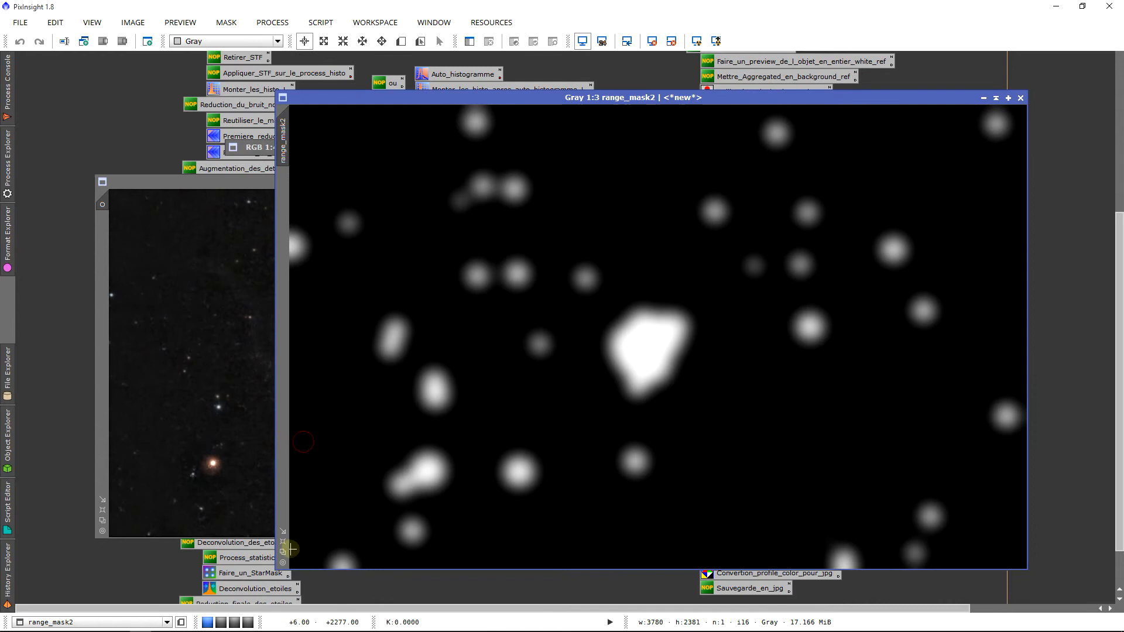
# Zoom range_mask2 to 1:4, shade it, and move it out of the way of image O
pyautogui.click(283, 553)
pyautogui.moveTo(278, 287); pyautogui.dragTo(281, 353)
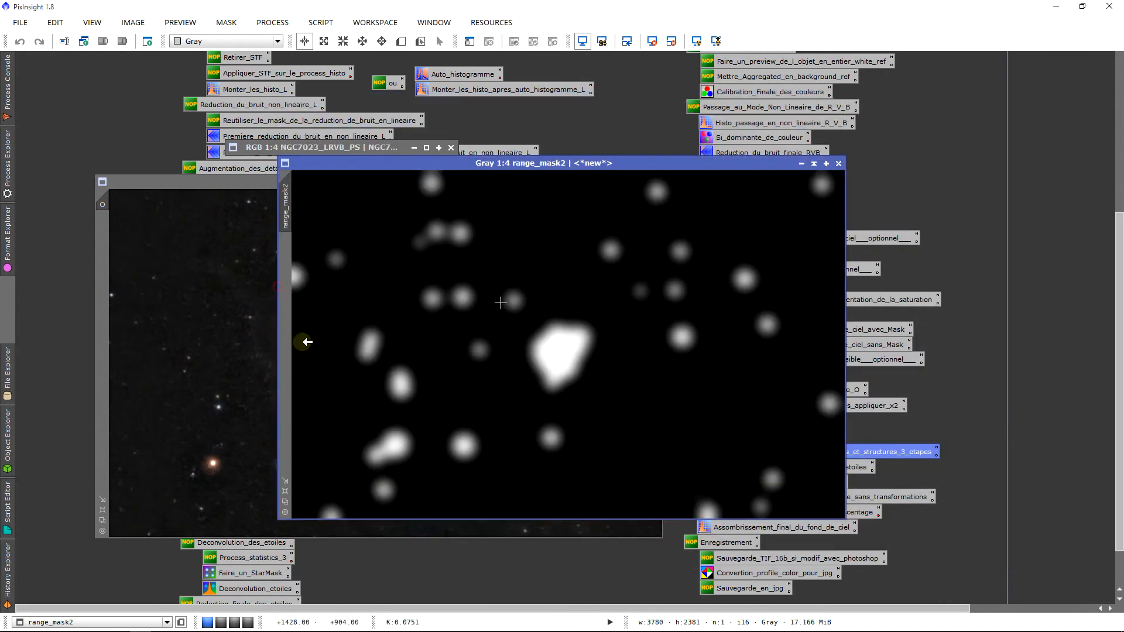
pyautogui.moveTo(1115, 314); pyautogui.dragTo(1114, 350)
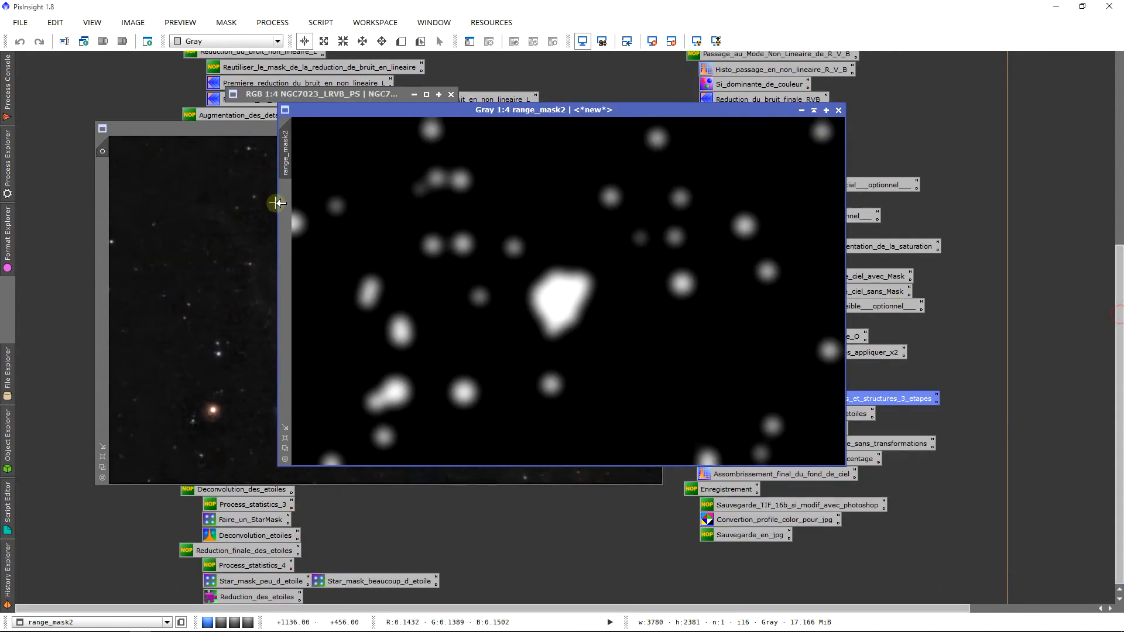
pyautogui.moveTo(292, 174); pyautogui.dragTo(106, 208)
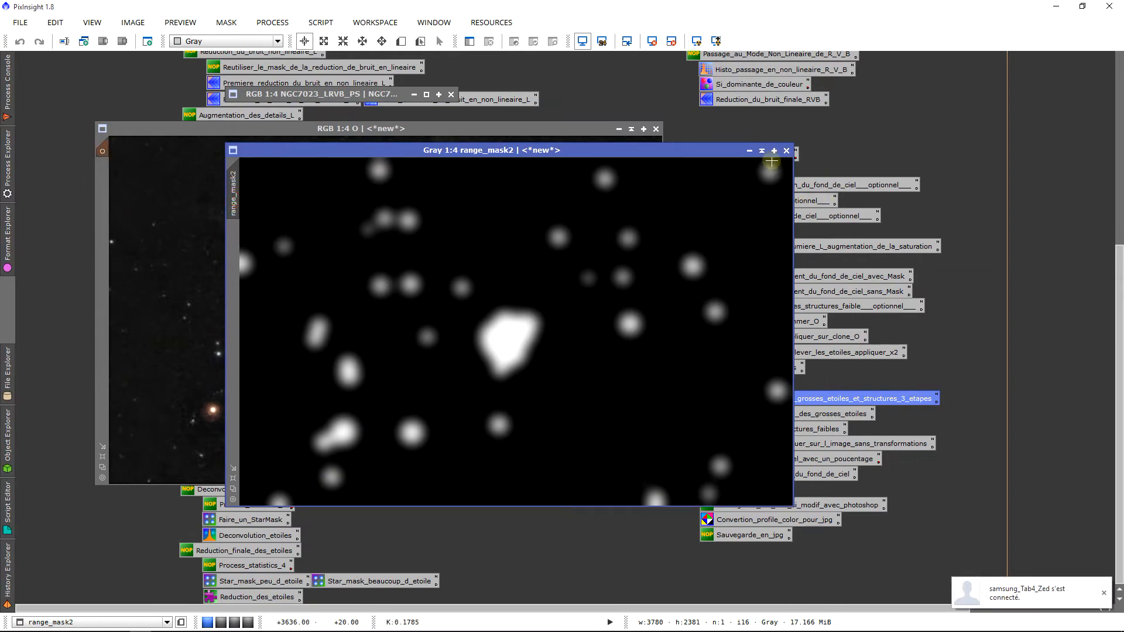
pyautogui.click(761, 150)
pyautogui.moveTo(529, 328); pyautogui.dragTo(352, 107)
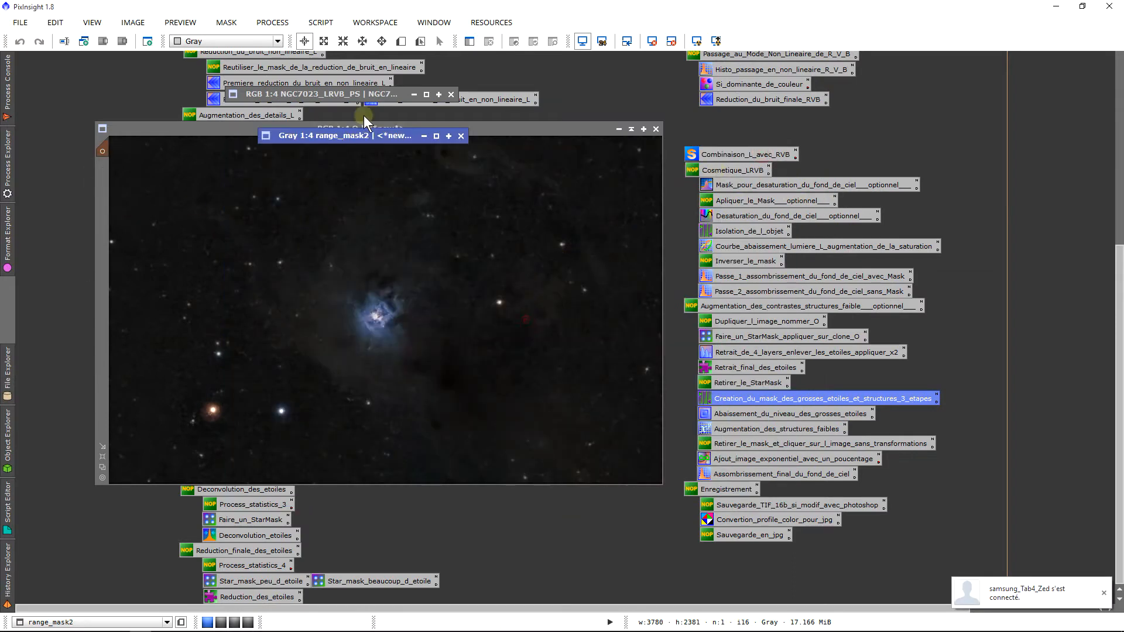
# Preview range_mask2 on the nebula image, invert it twice, hide it, and bring up the Mask menu
pyautogui.click(346, 170)
pyautogui.hotkey('ctrl', 'k')
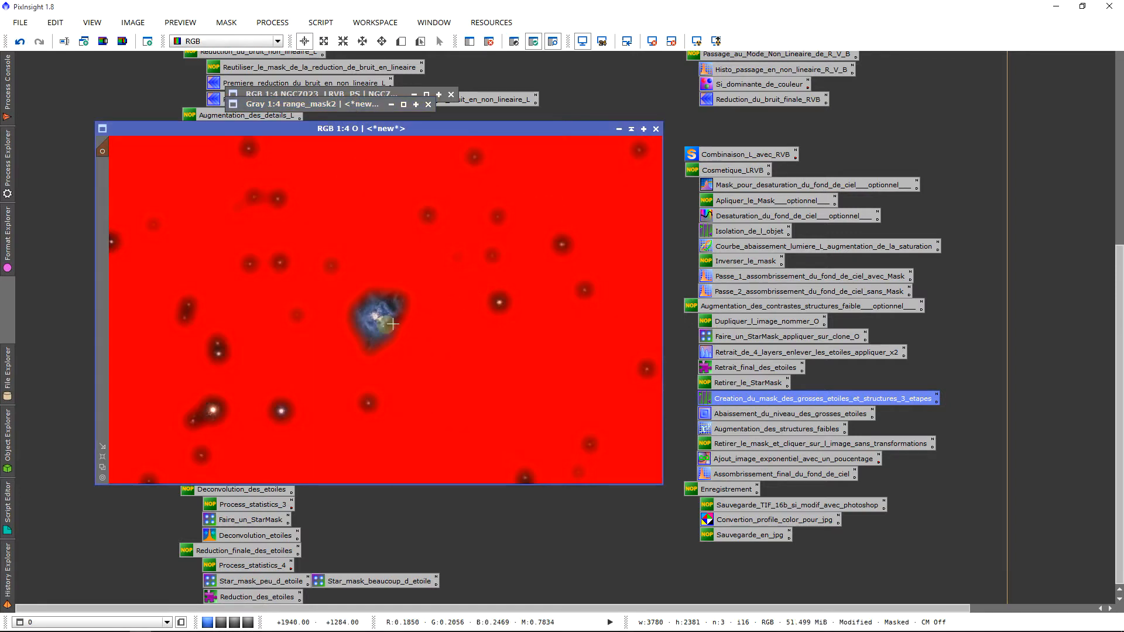
pyautogui.hotkey('ctrl', 'shift', 'i')
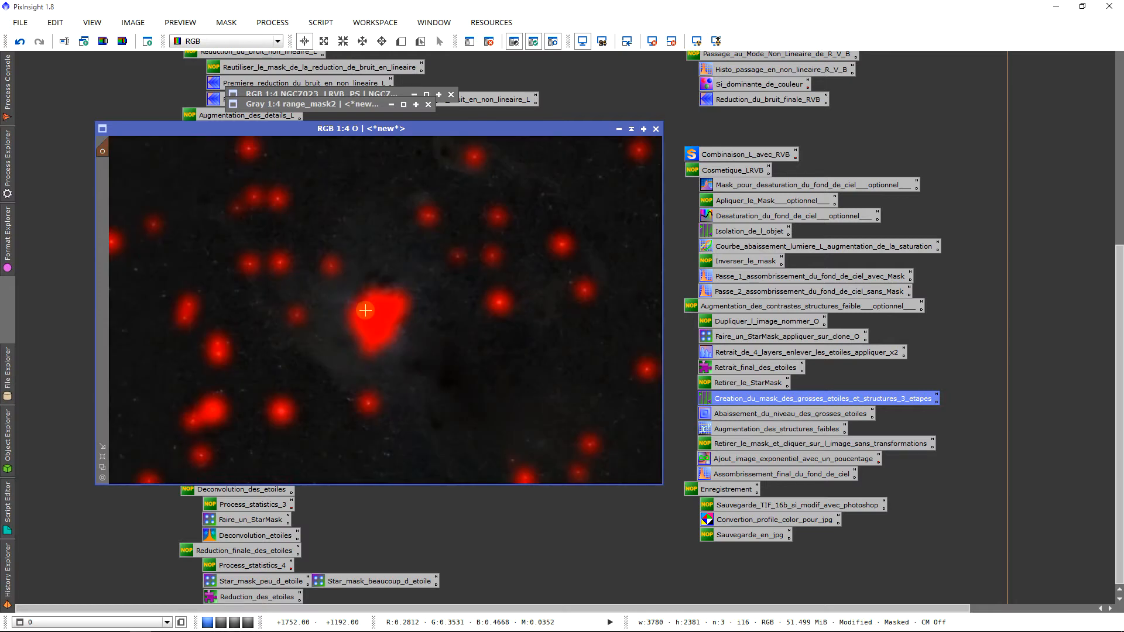
pyautogui.hotkey('ctrl', 'shift', 'i')
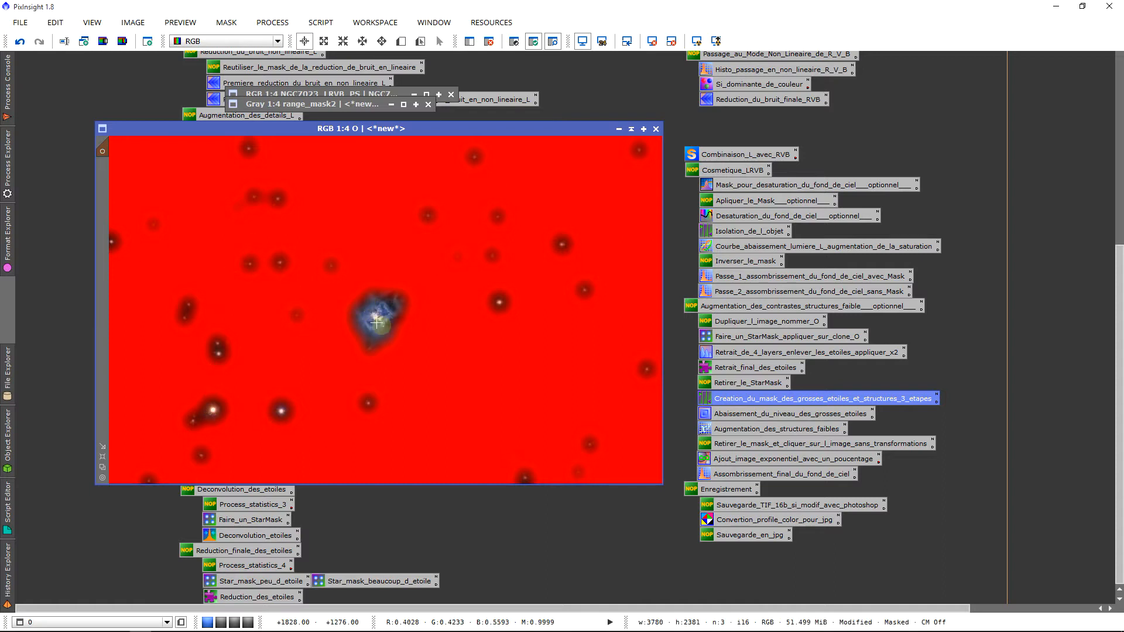
pyautogui.hotkey('ctrl', 'k')
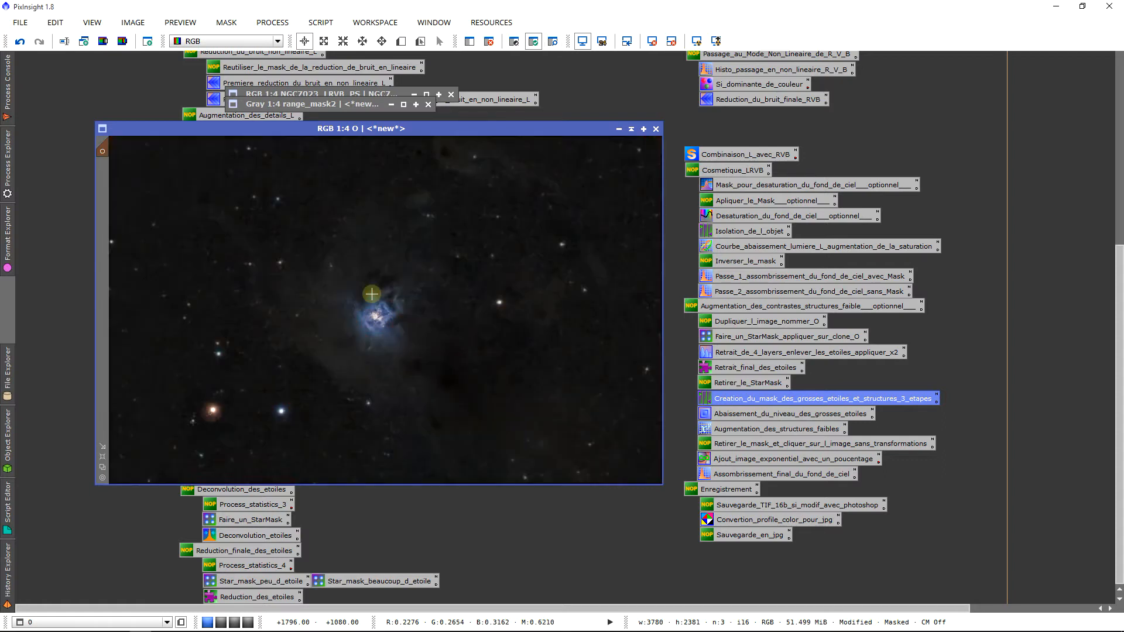
pyautogui.rightClick(364, 288)
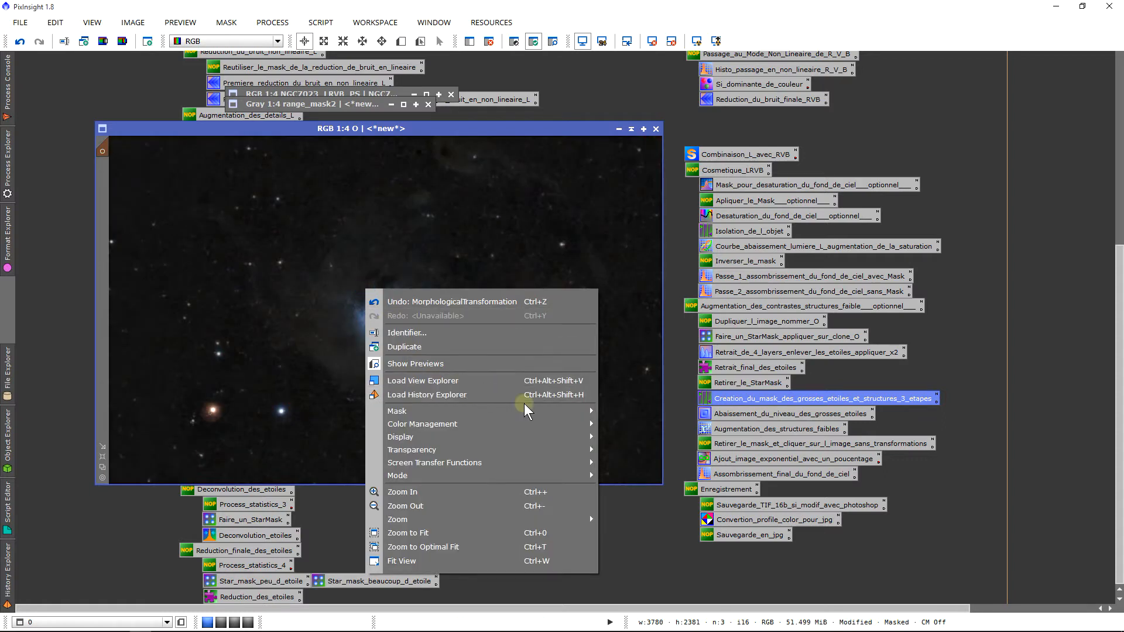
pyautogui.moveTo(538, 411)
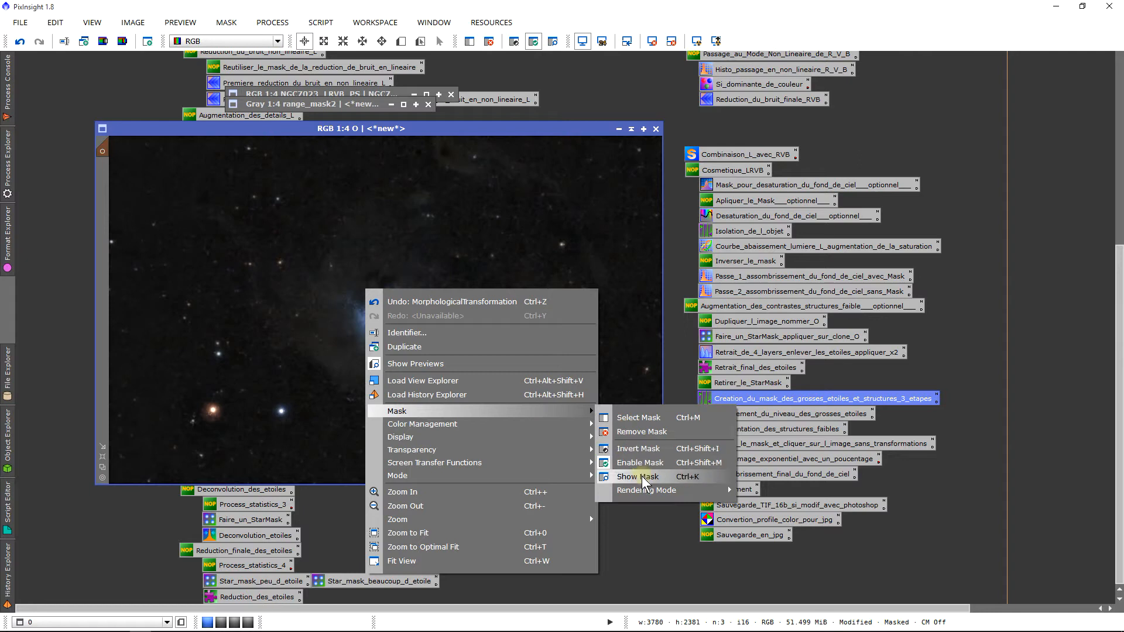
# Load the saved big-star-dimming HDRMultiscaleTransform and apply it to image O
pyautogui.click(628, 309)
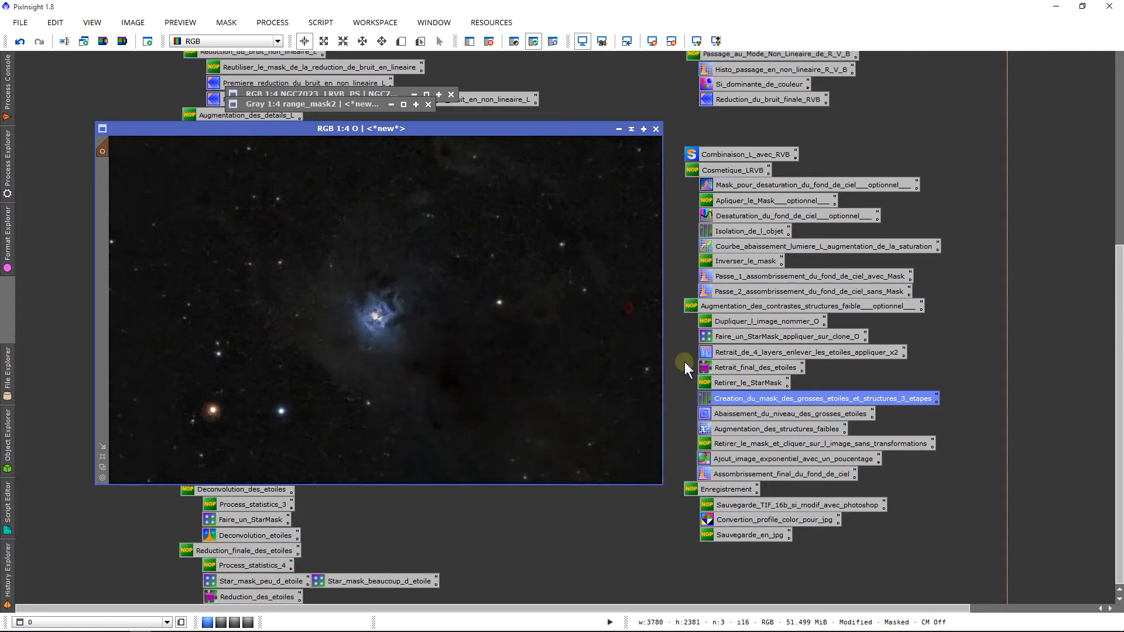
pyautogui.doubleClick(719, 416)
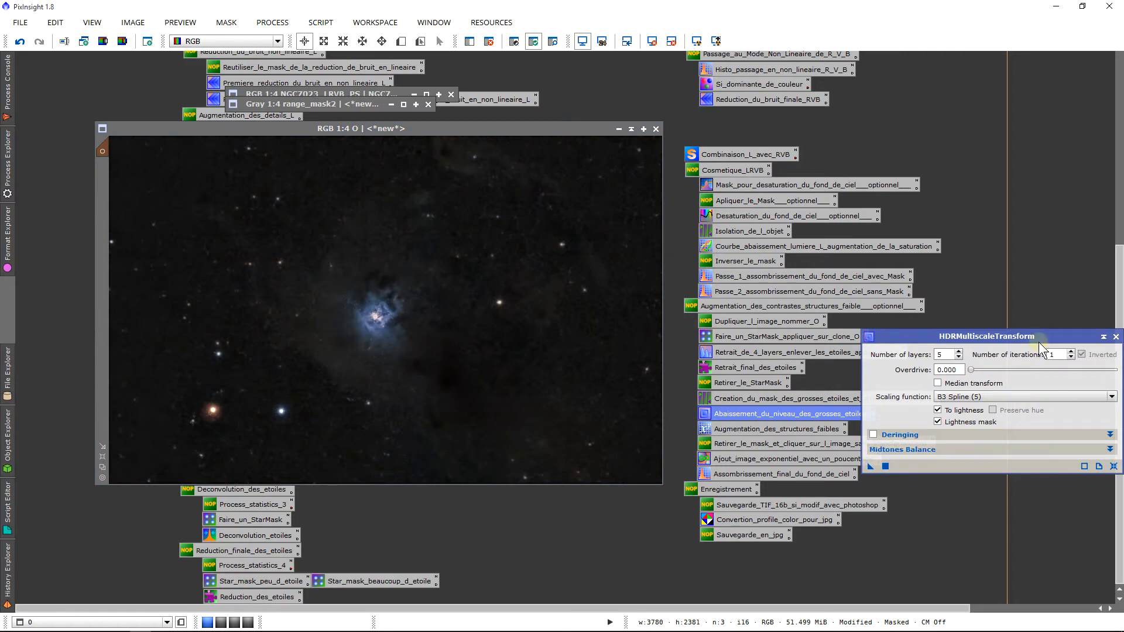
pyautogui.moveTo(1032, 335); pyautogui.dragTo(847, 275)
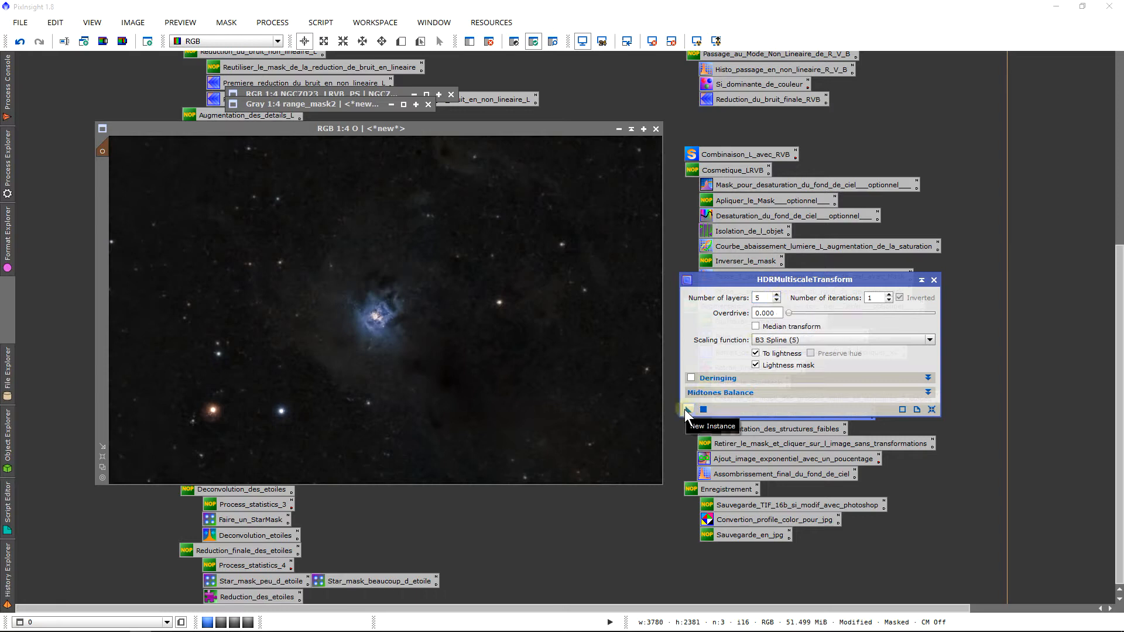
pyautogui.moveTo(688, 410); pyautogui.dragTo(404, 300)
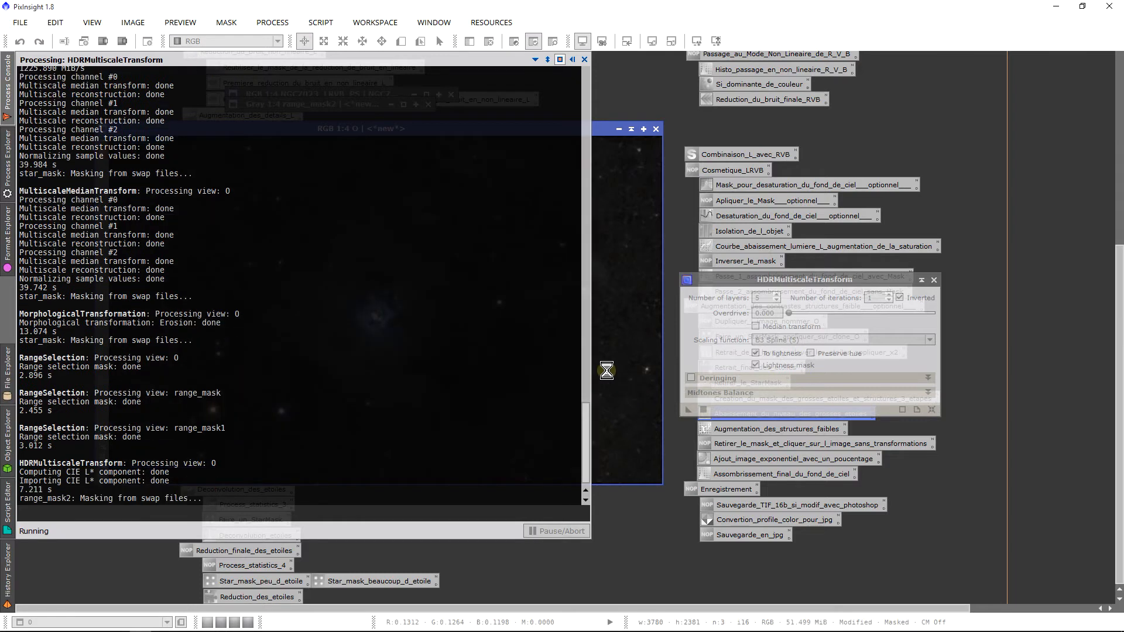
# Compare image O before and after HDRMultiscaleTransform with undo and redo, keeping the result
pyautogui.scroll(3, 338, 422)
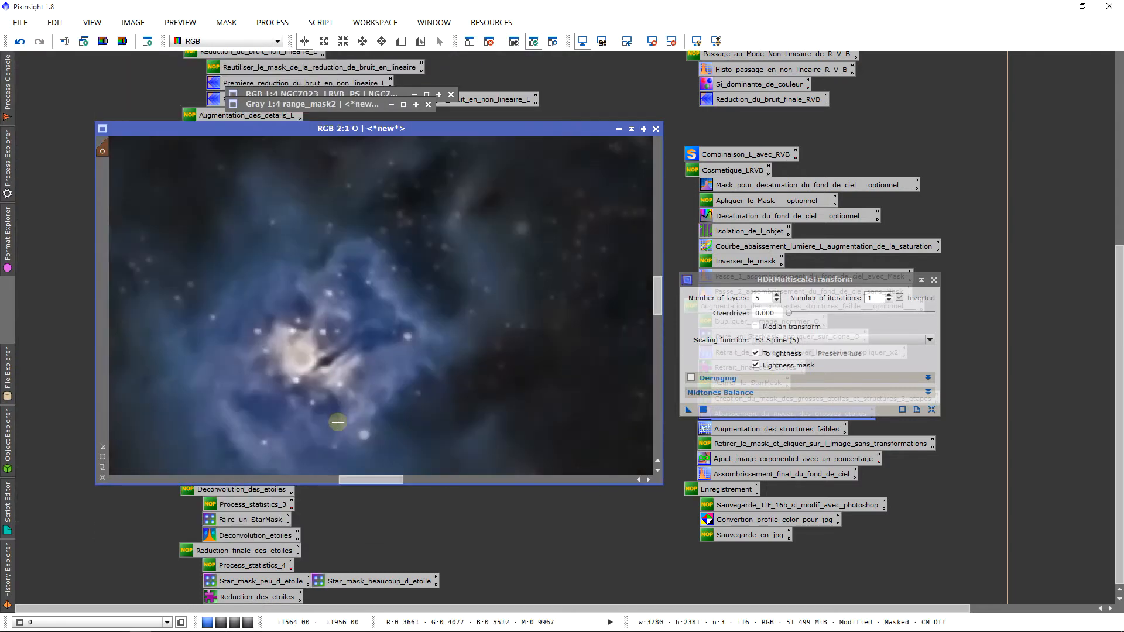
pyautogui.click(18, 38)
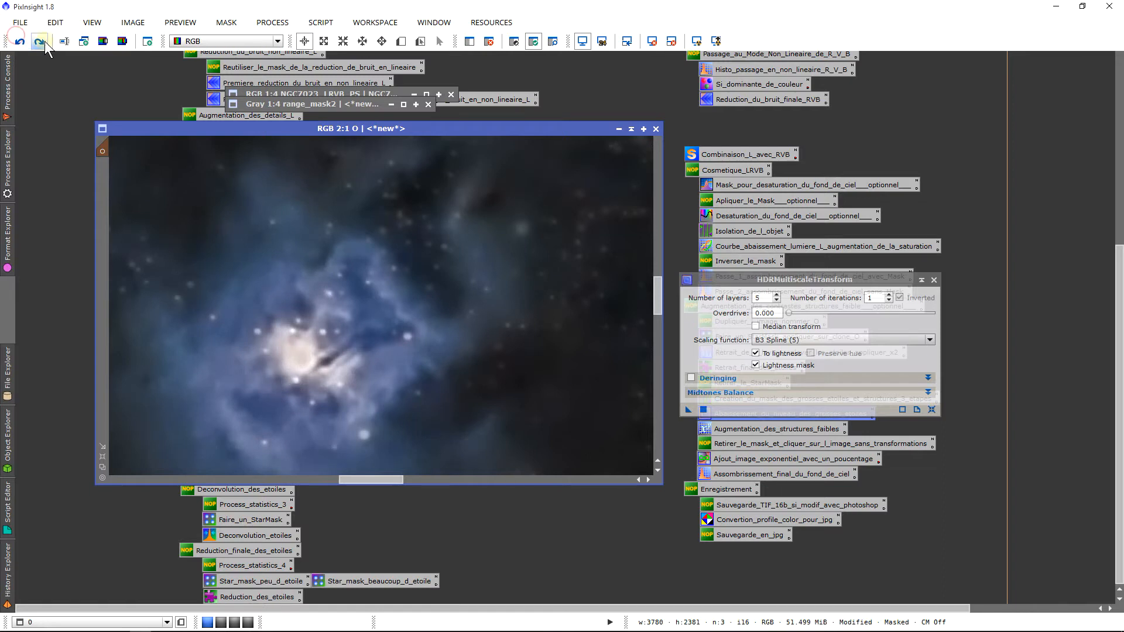
pyautogui.click(39, 41)
pyautogui.scroll(-2, 387, 353)
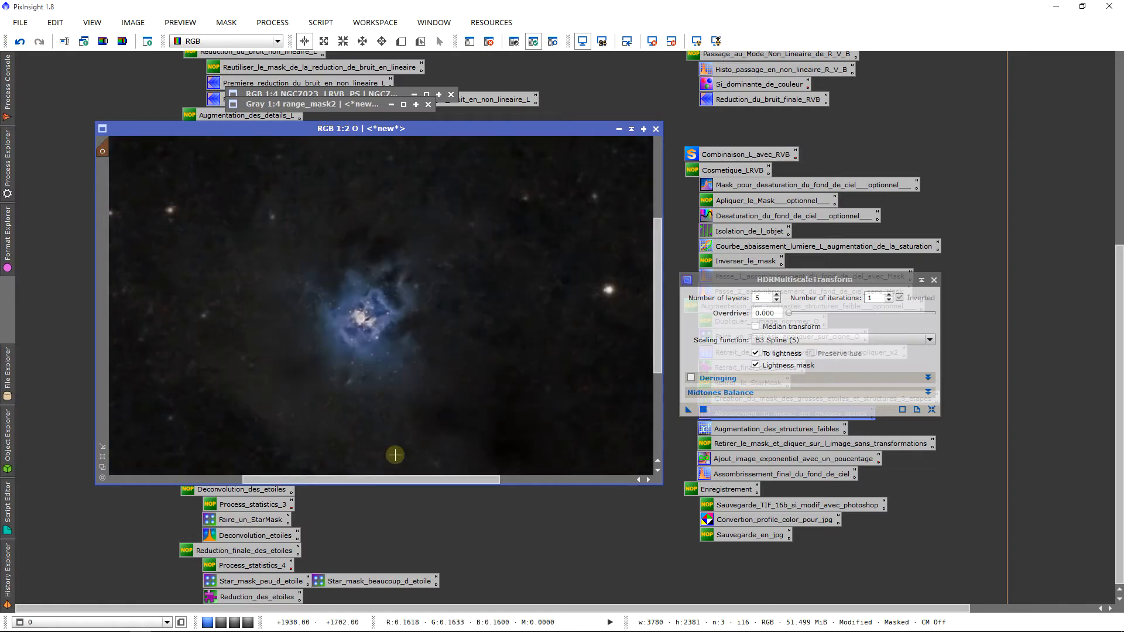
pyautogui.moveTo(392, 471); pyautogui.dragTo(246, 447)
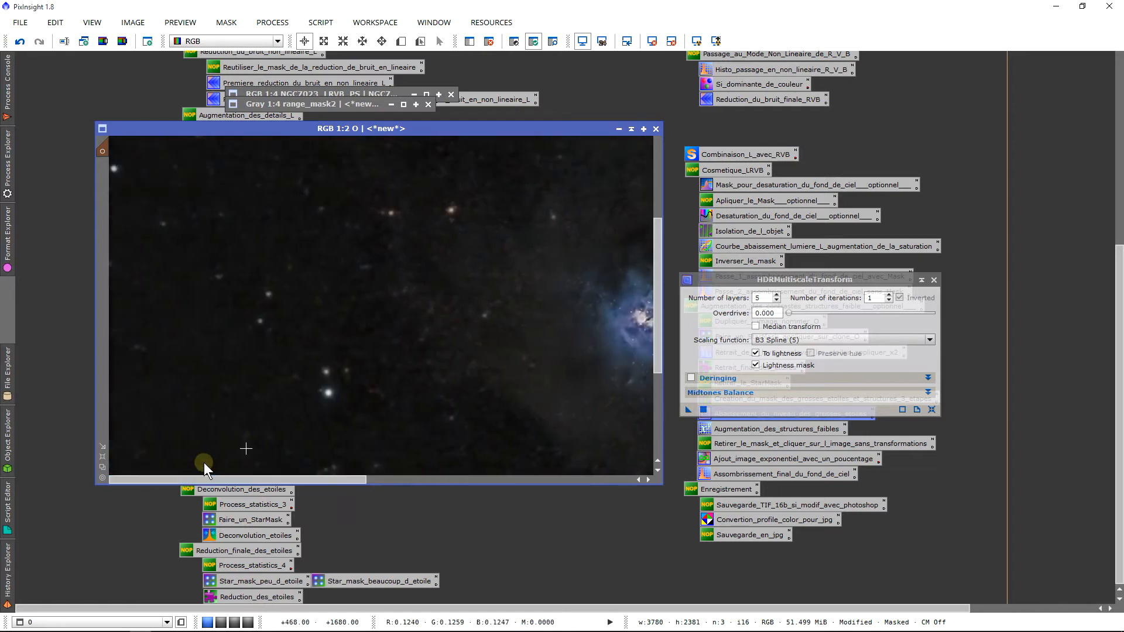
pyautogui.moveTo(660, 303); pyautogui.dragTo(662, 370)
pyautogui.scroll(1, 501, 364)
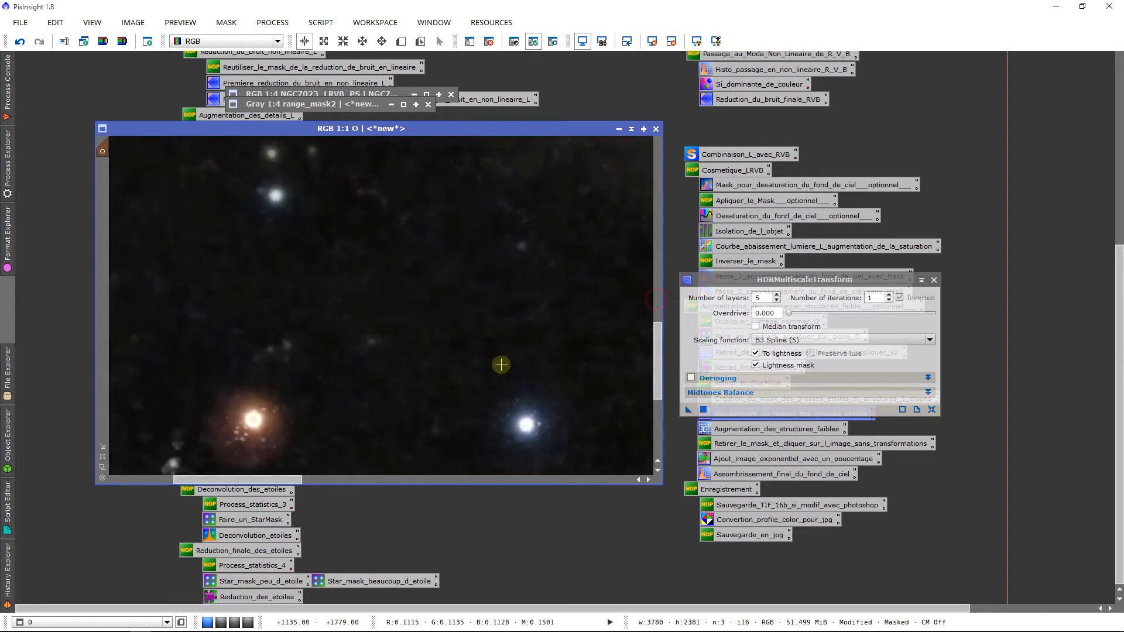
pyautogui.click(19, 41)
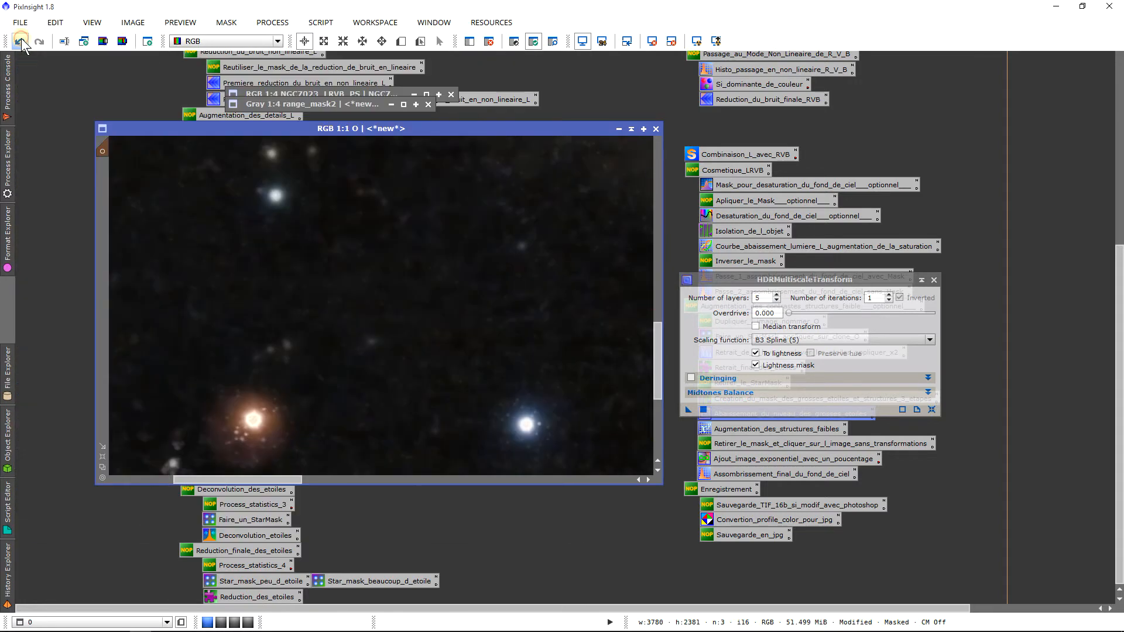
pyautogui.click(35, 43)
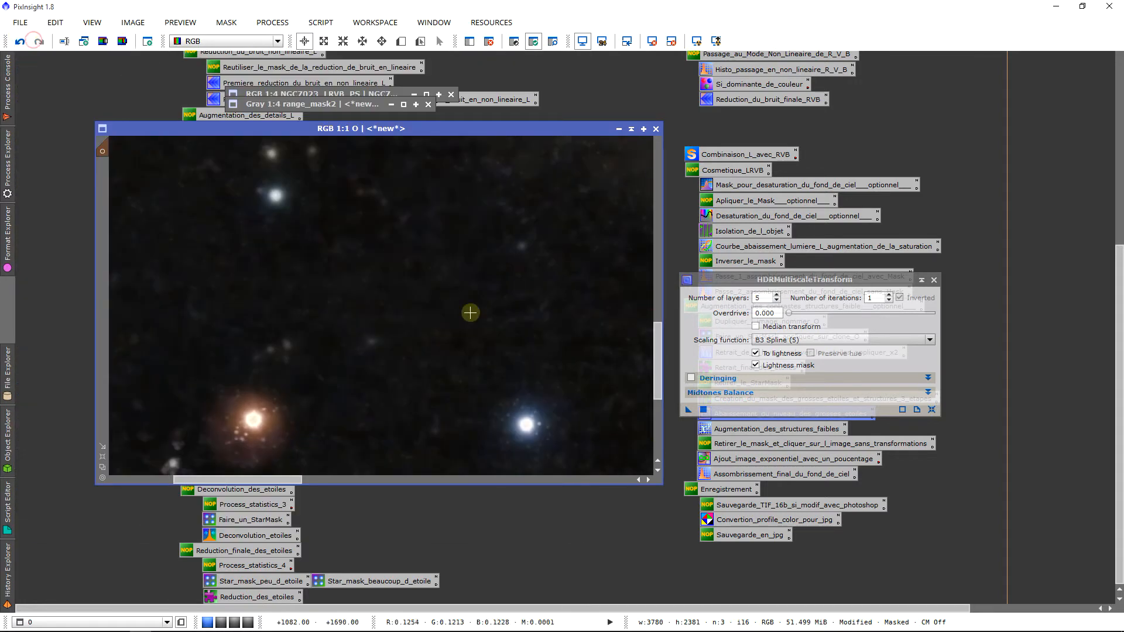
pyautogui.scroll(-3, 491, 326)
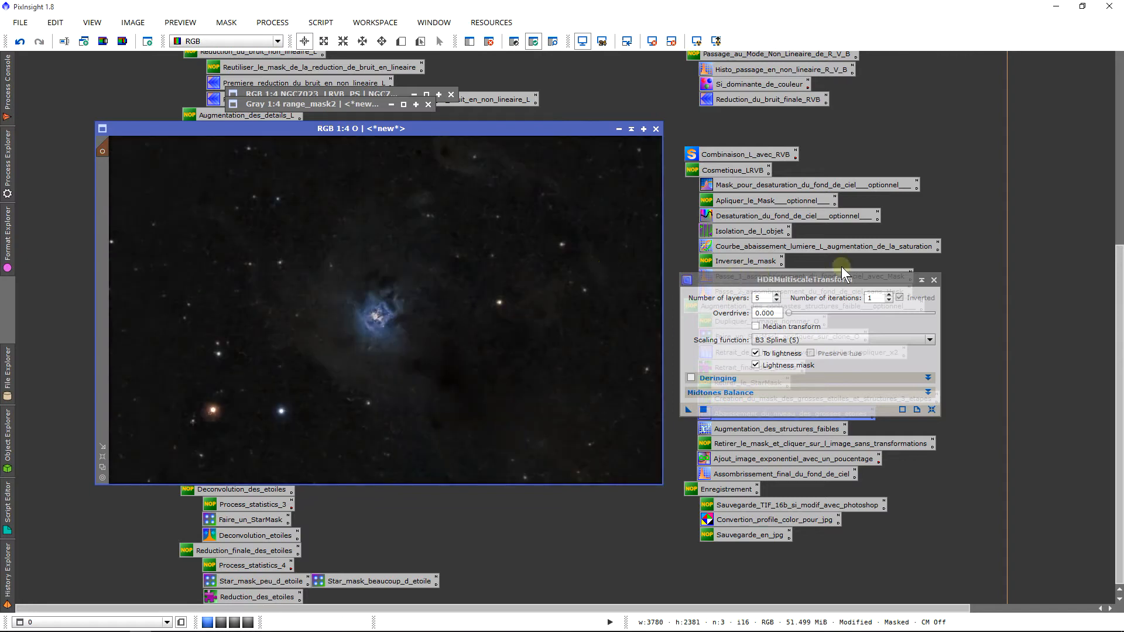
# Close HDRMultiscaleTransform and the range_mask2 image, confirming the mask-reference warning
pyautogui.click(932, 280)
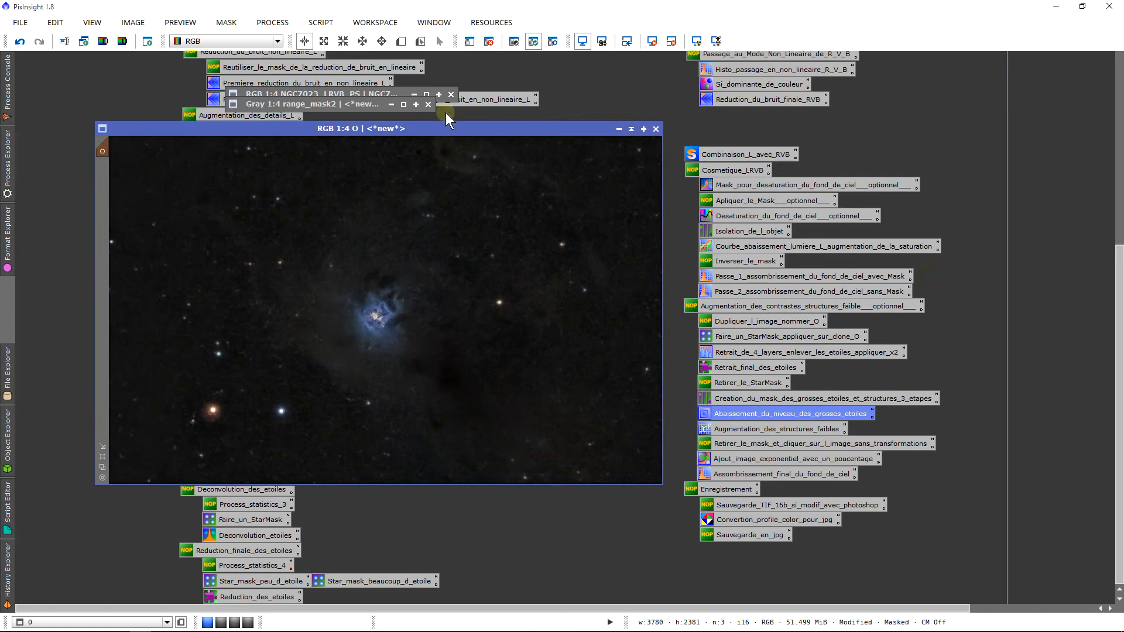
pyautogui.click(428, 105)
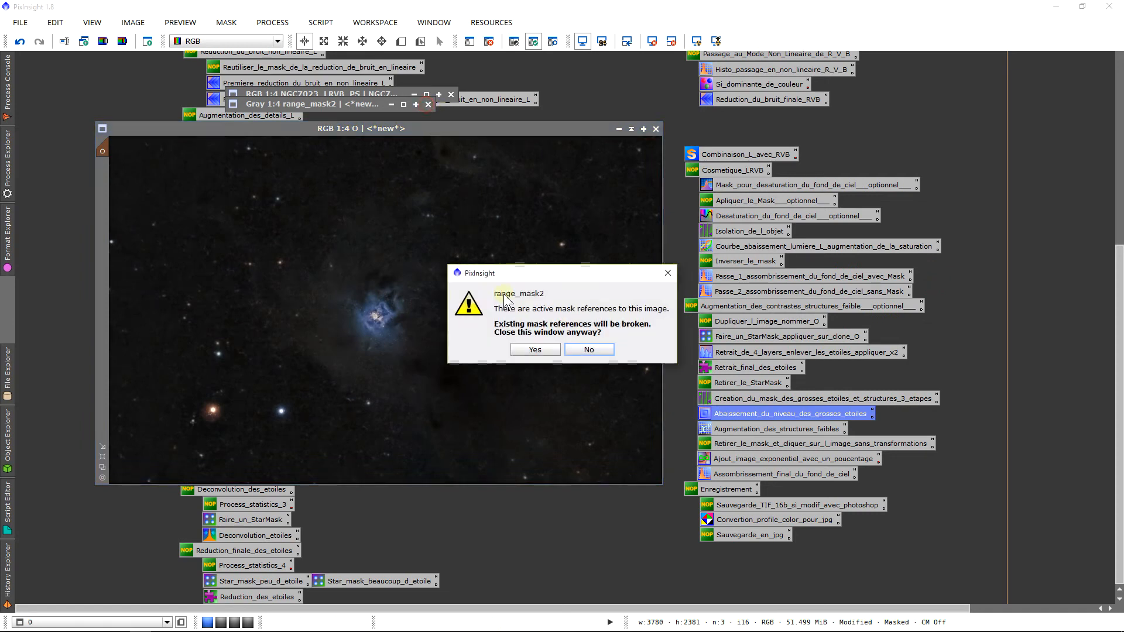
pyautogui.click(535, 350)
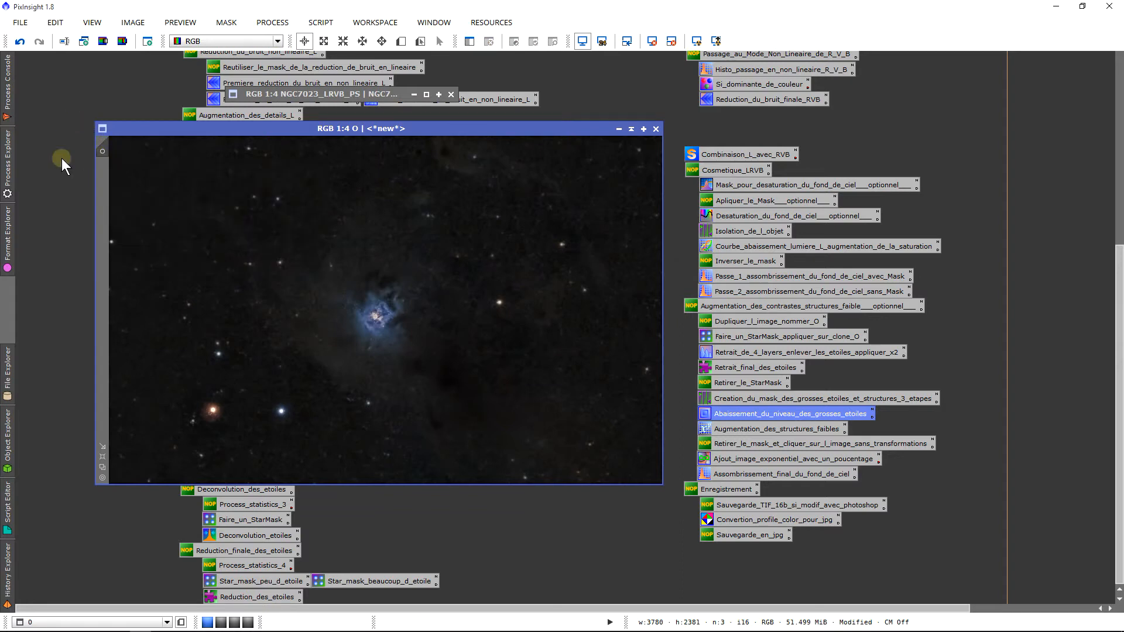
# Load the Augmentation_des_structures_faibles ExponentialTransformation, undo its trial on image O, and start Real-Time Preview
pyautogui.doubleClick(803, 430)
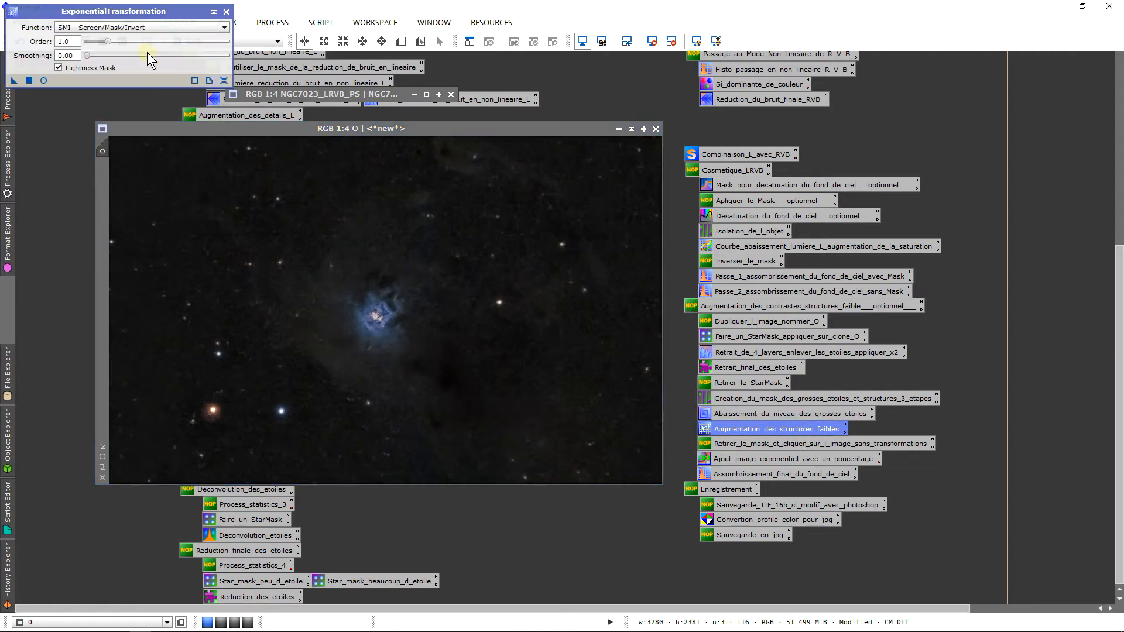
pyautogui.moveTo(145, 18); pyautogui.dragTo(821, 343)
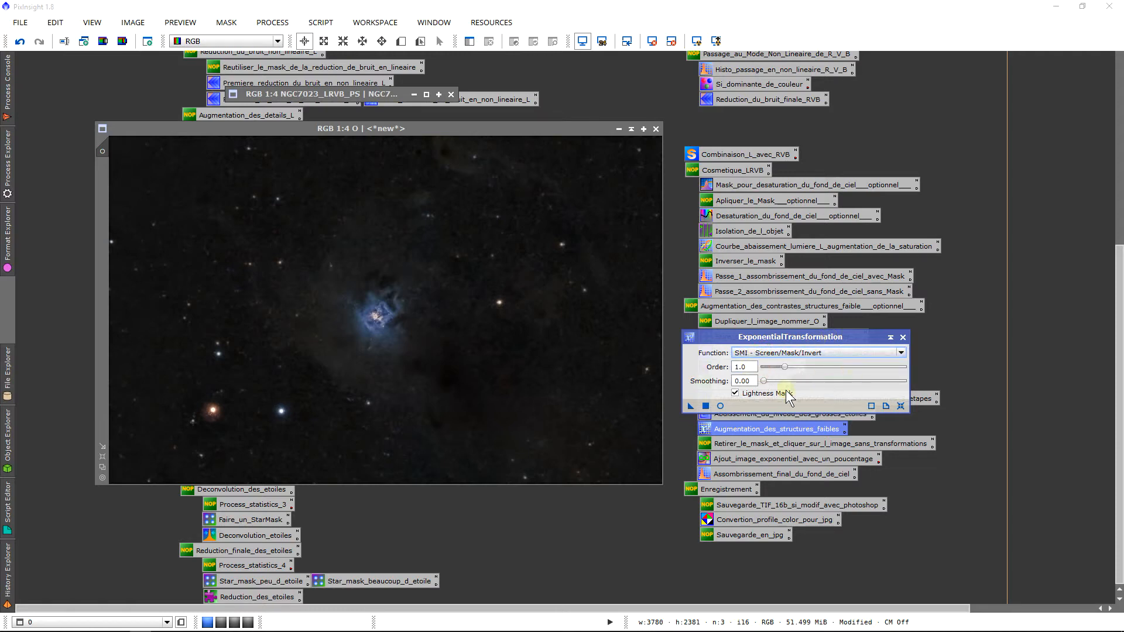
pyautogui.moveTo(698, 404); pyautogui.dragTo(382, 313)
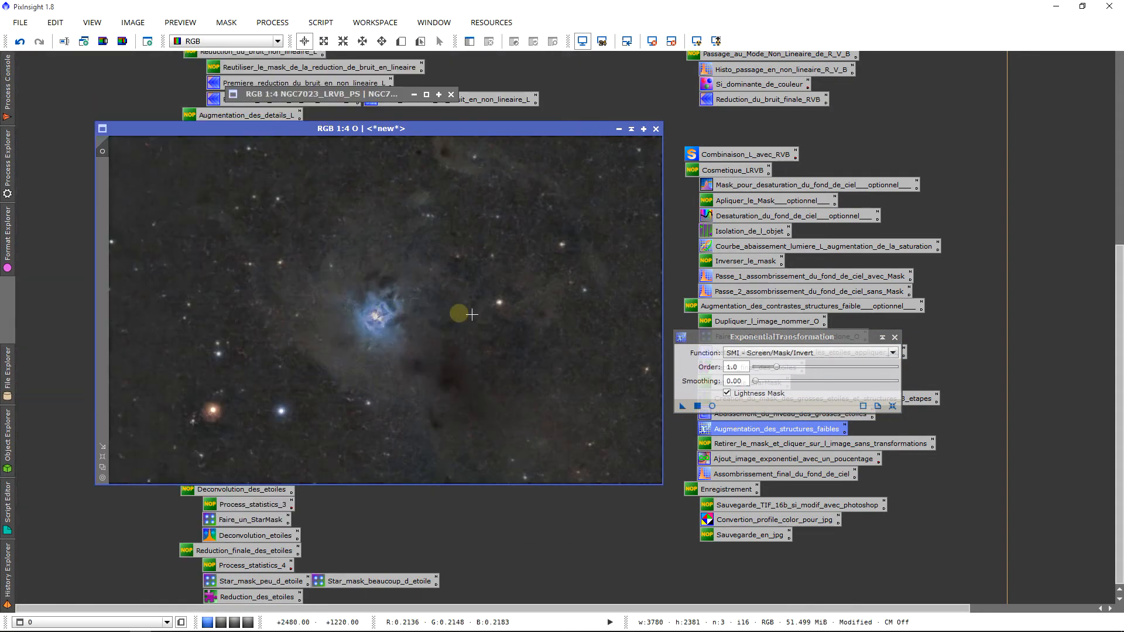
pyautogui.scroll(-2, 519, 323)
pyautogui.scroll(2, 520, 323)
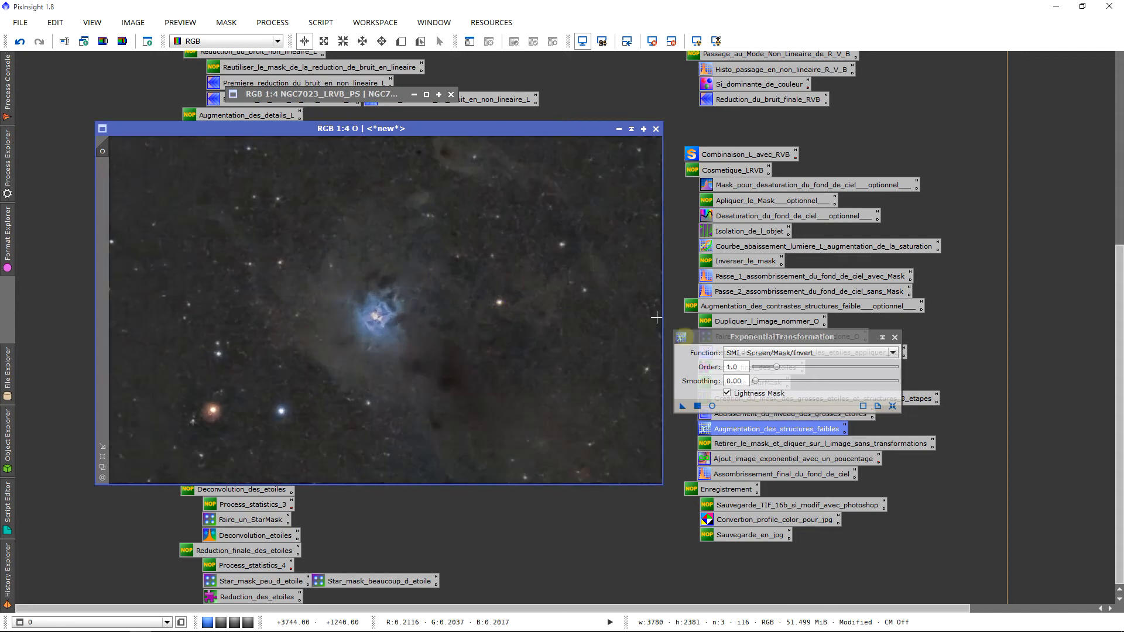
pyautogui.click(21, 42)
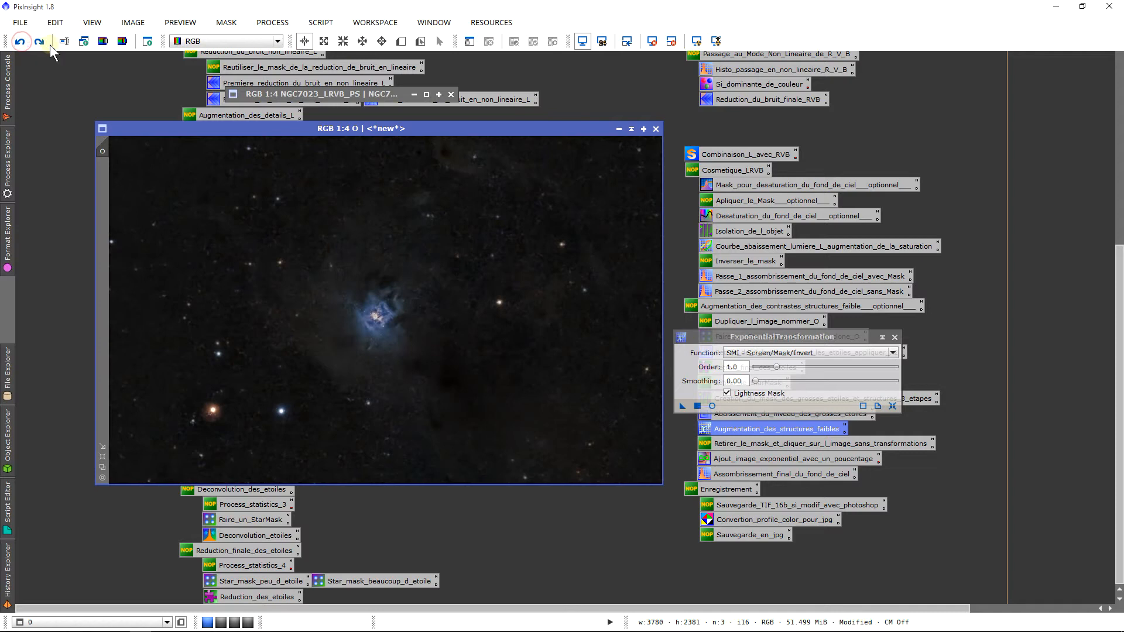
pyautogui.click(712, 405)
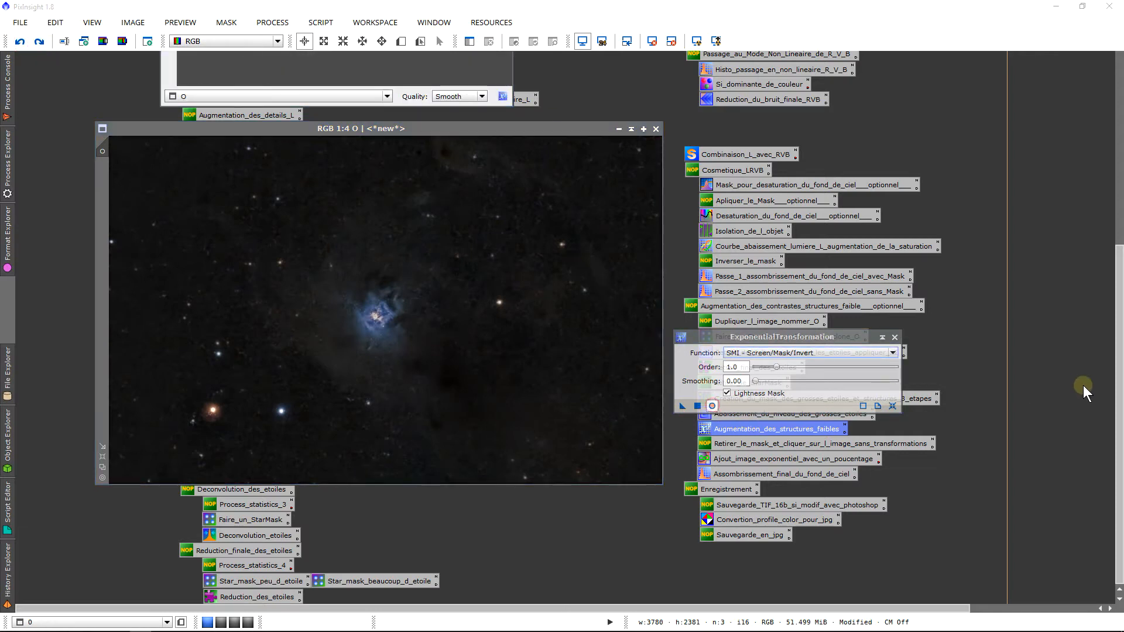
# Switch ExponentialTransformation to Power of Inverted Pixels and tune the order in the live preview
pyautogui.scroll(1, 1121, 369)
pyautogui.scroll(5, 1121, 369)
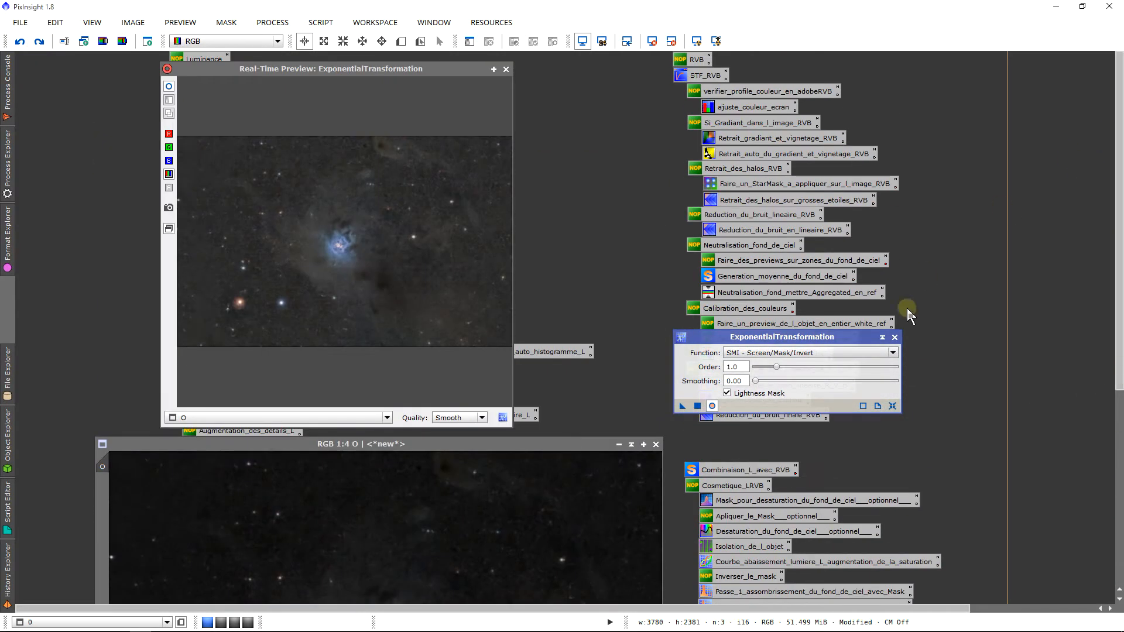
pyautogui.moveTo(778, 367)
pyautogui.mouseDown()
pyautogui.moveTo(820, 367)
pyautogui.moveTo(781, 370)
pyautogui.mouseUp()
pyautogui.click(764, 355)
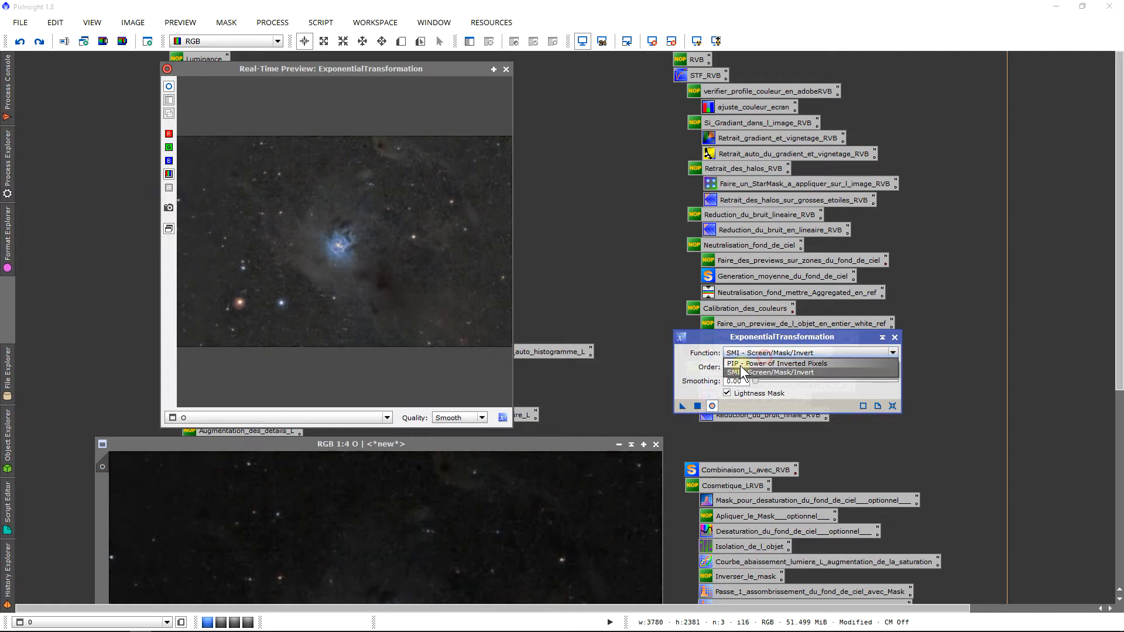
pyautogui.click(740, 365)
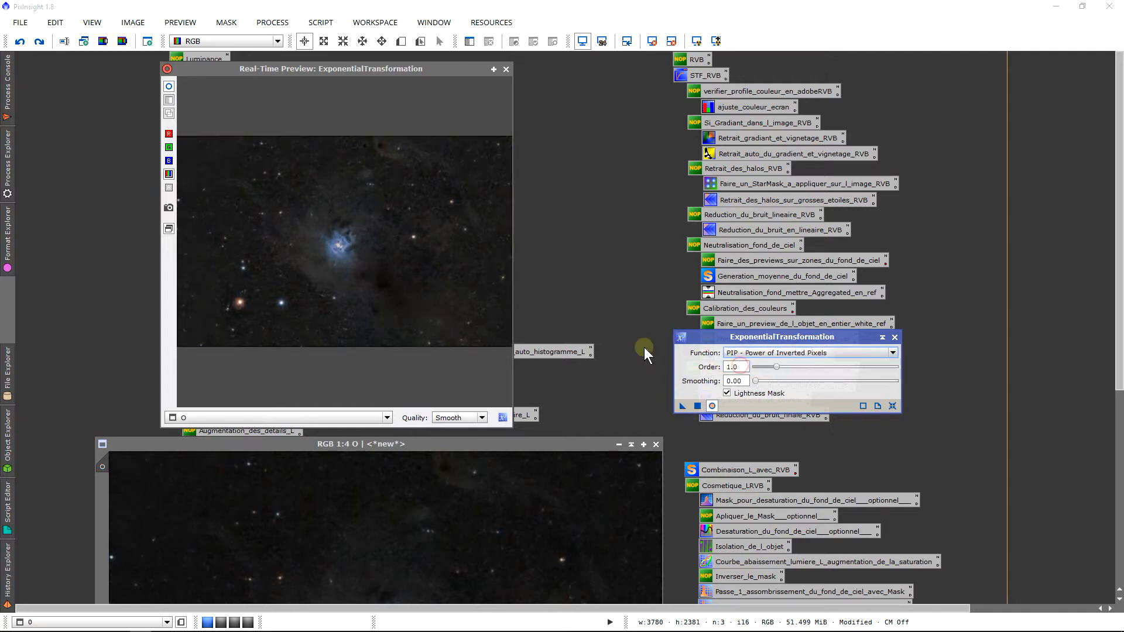
pyautogui.click(384, 217)
pyautogui.click(168, 86)
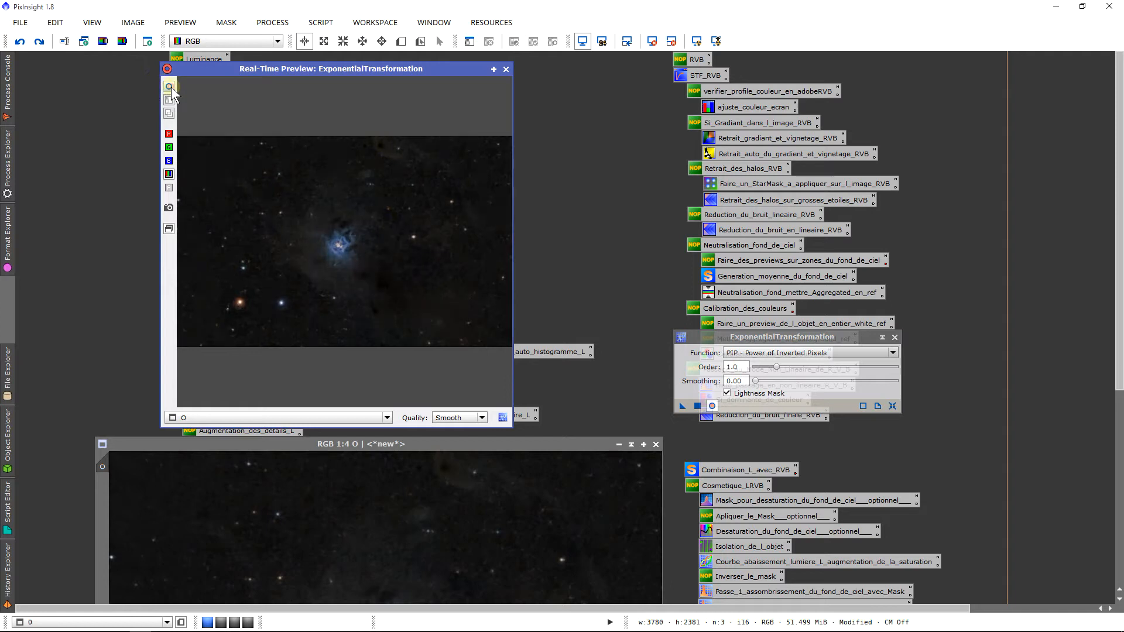
pyautogui.click(169, 87)
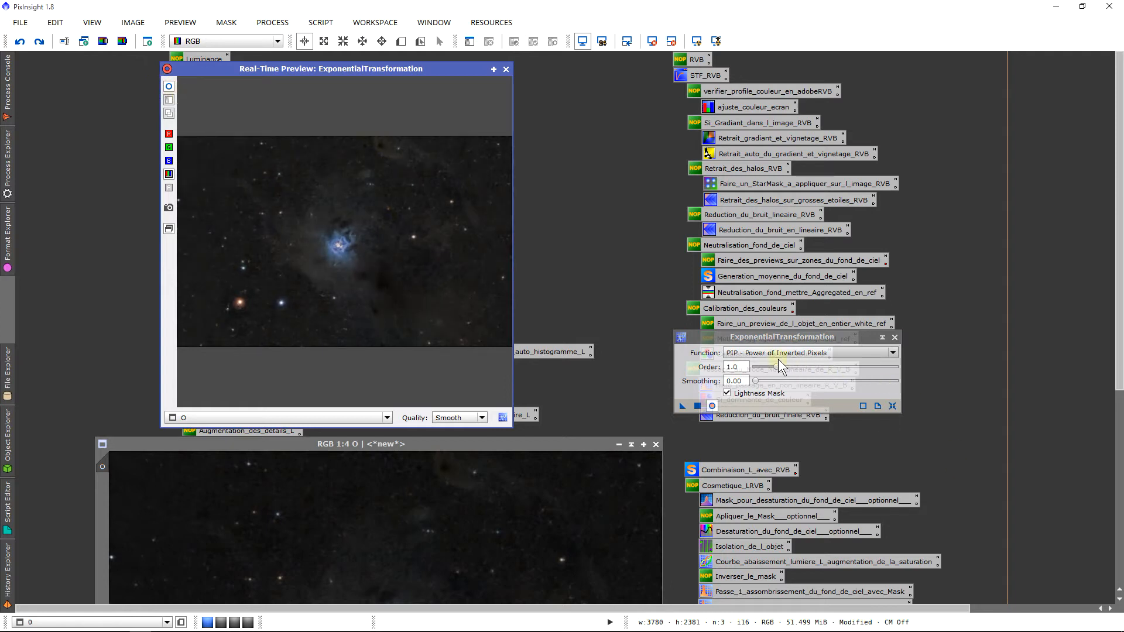
pyautogui.moveTo(774, 367); pyautogui.dragTo(817, 368)
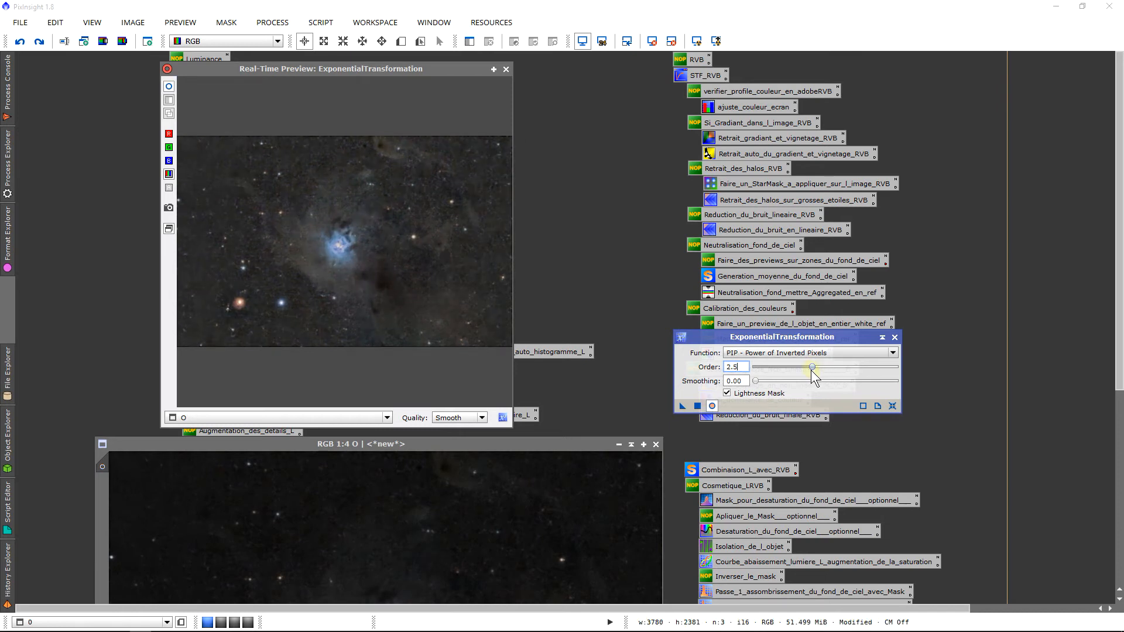
pyautogui.moveTo(809, 371); pyautogui.dragTo(806, 372)
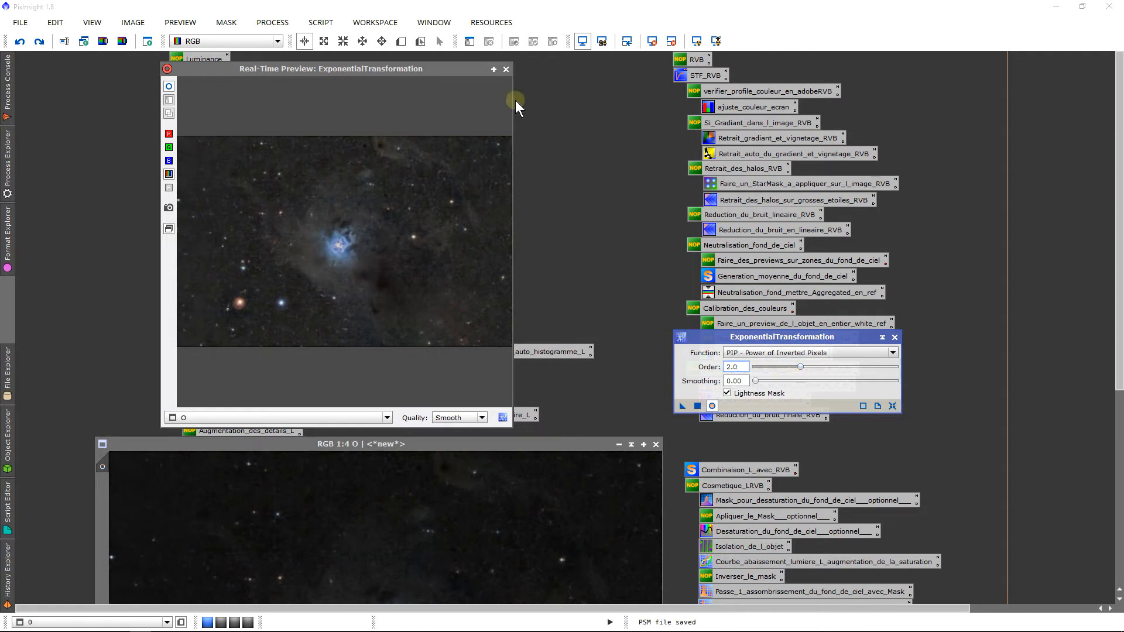
# Close the preview, apply the PIP order 2.0 transformation to image O, and close ExponentialTransformation
pyautogui.click(504, 68)
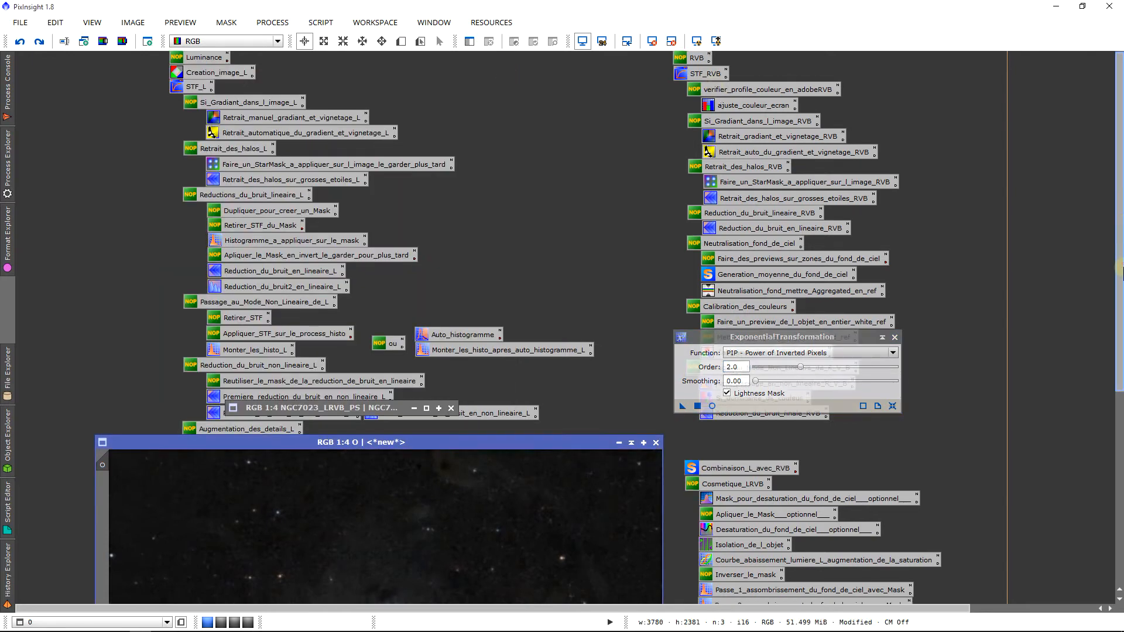
pyautogui.moveTo(1122, 268); pyautogui.dragTo(1121, 414)
pyautogui.moveTo(681, 406); pyautogui.dragTo(540, 395)
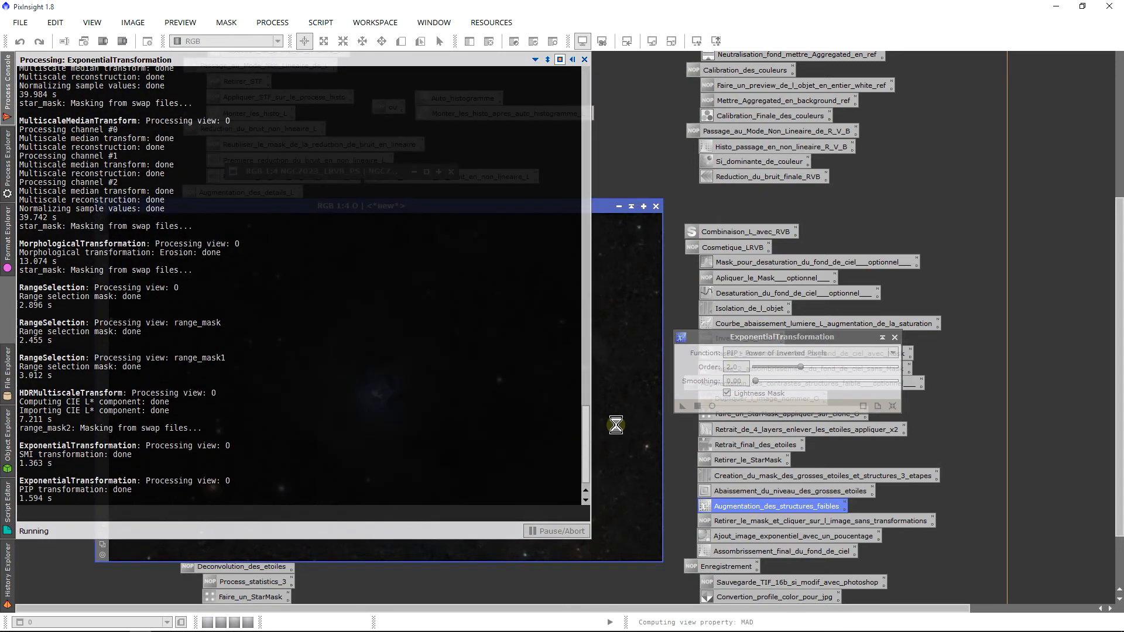
pyautogui.scroll(-2, 577, 439)
pyautogui.scroll(4, 552, 446)
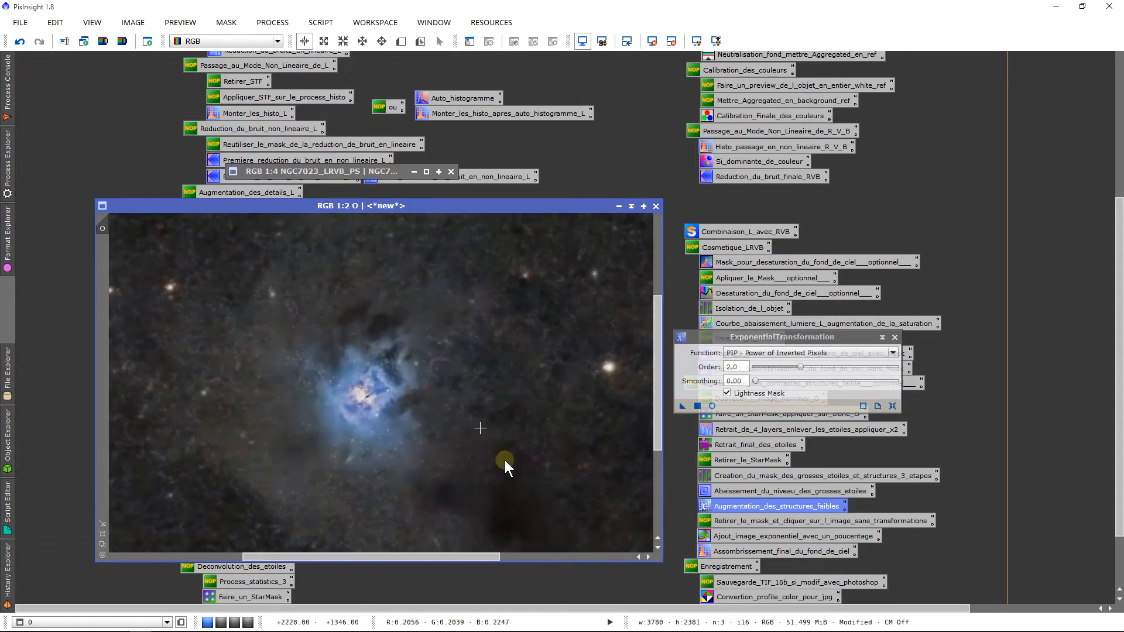
pyautogui.scroll(-2, 503, 462)
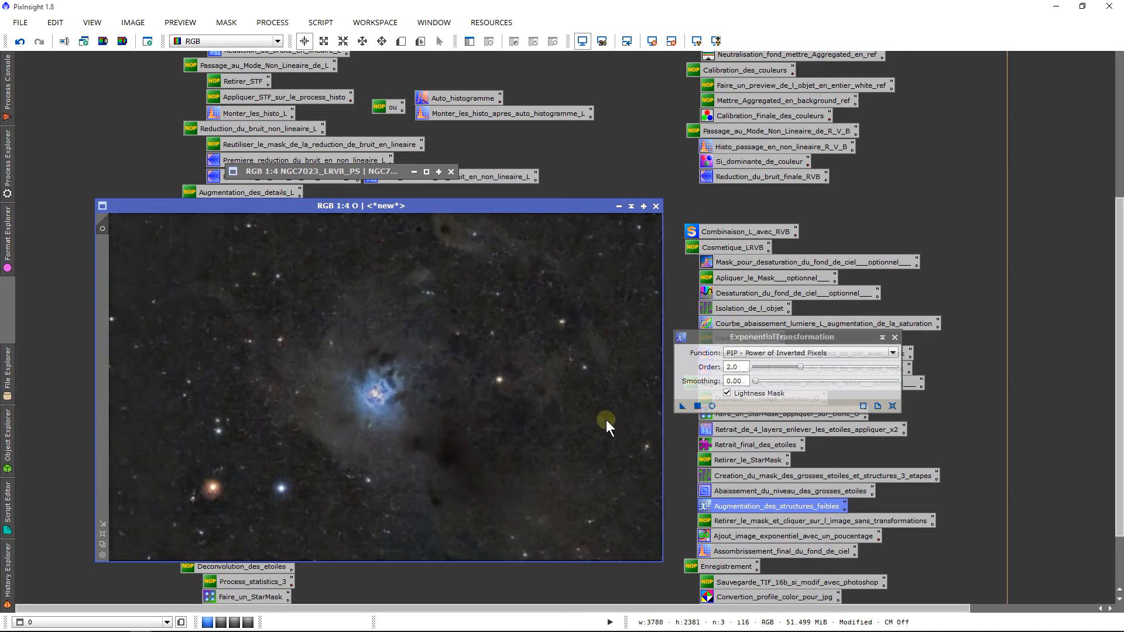
pyautogui.click(894, 338)
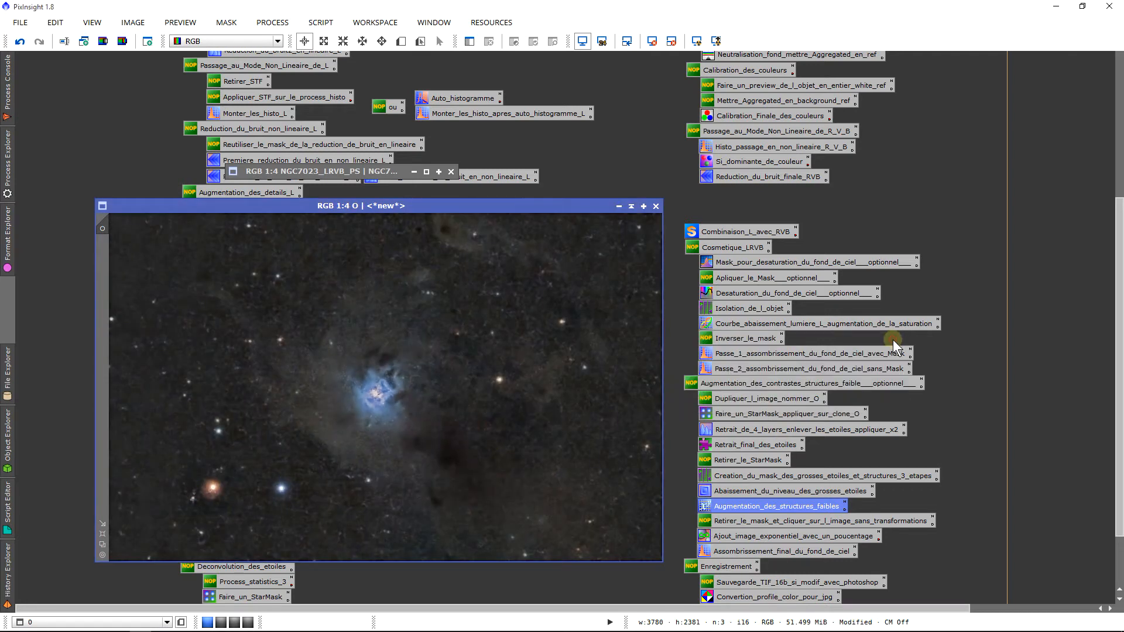
pyautogui.moveTo(362, 206); pyautogui.dragTo(283, 197)
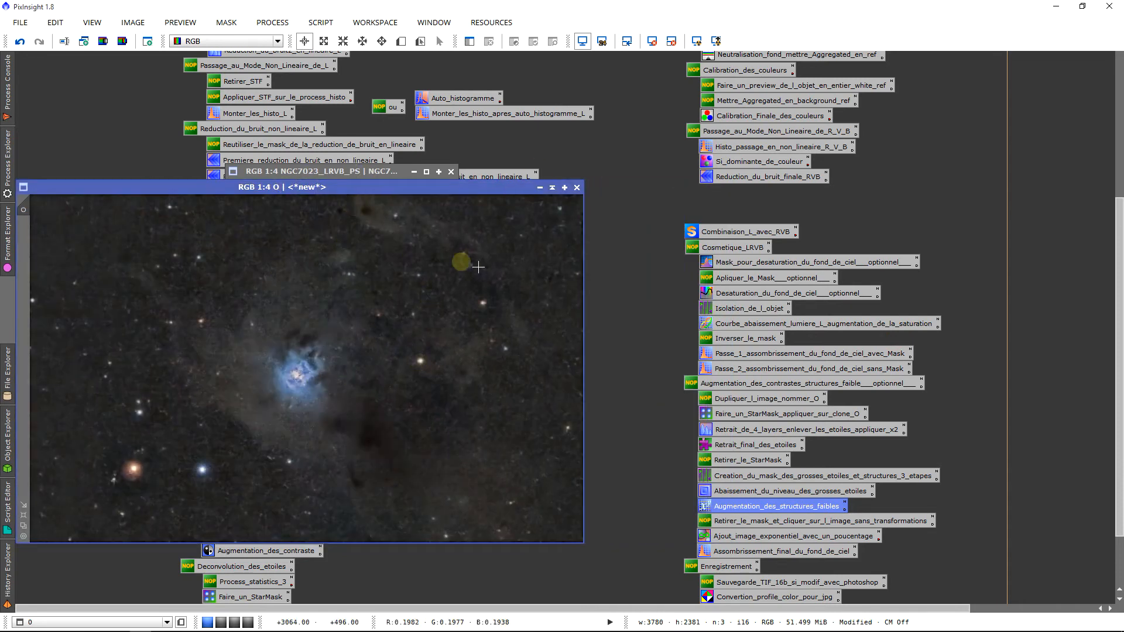
# Raise NGC7023_LRVB_PS in front of clone O and position it over O on the left
pyautogui.doubleClick(346, 171)
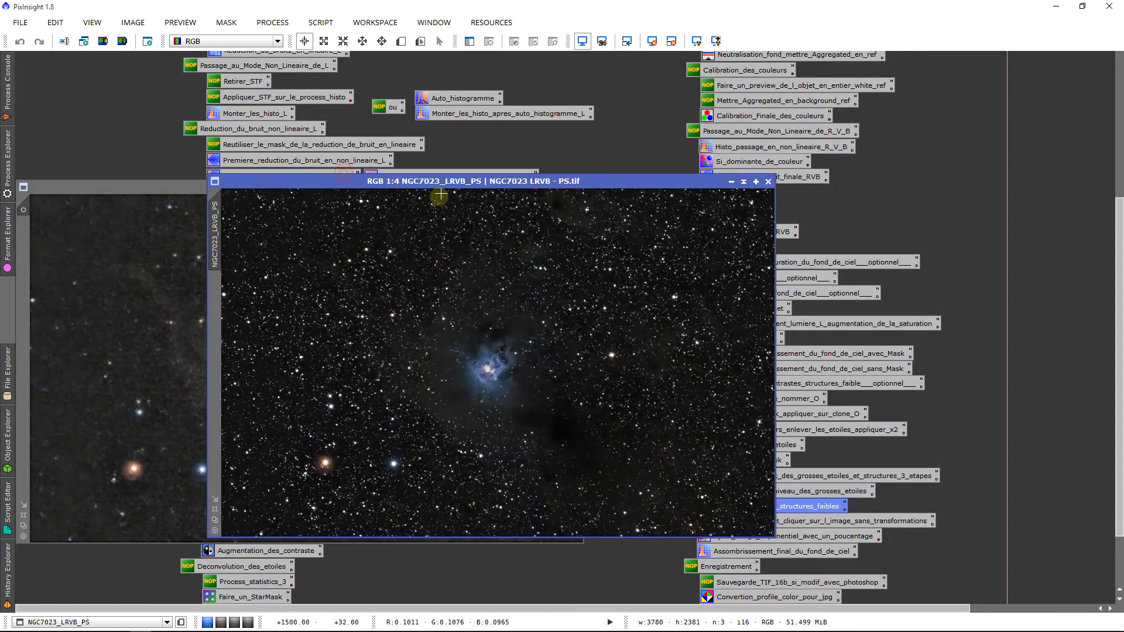
pyautogui.moveTo(501, 182); pyautogui.dragTo(607, 183)
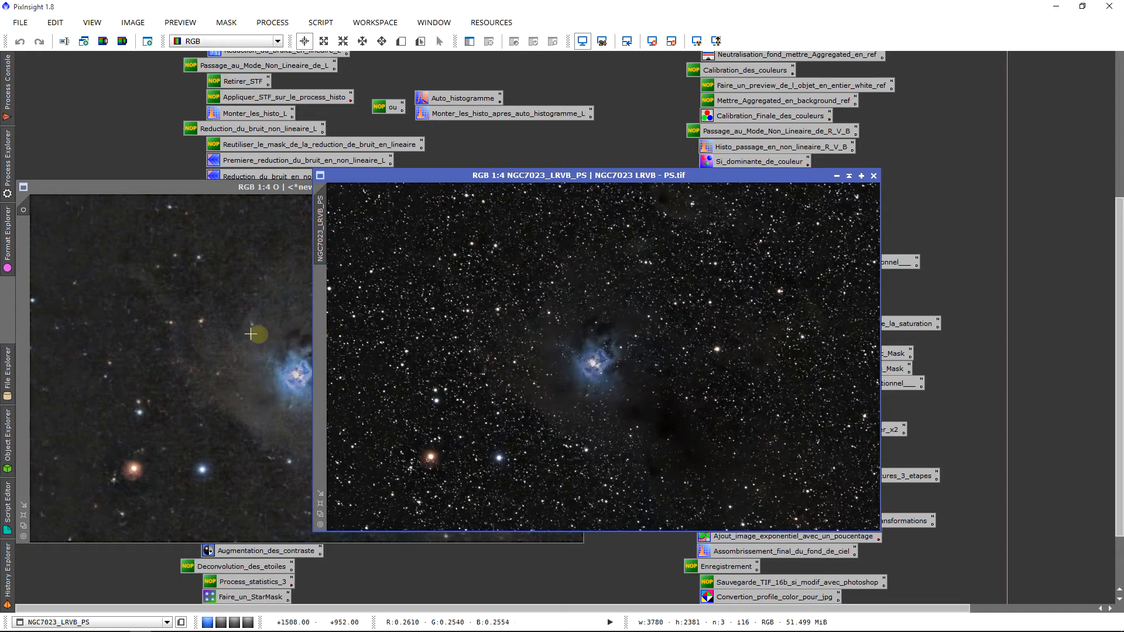
pyautogui.click(253, 333)
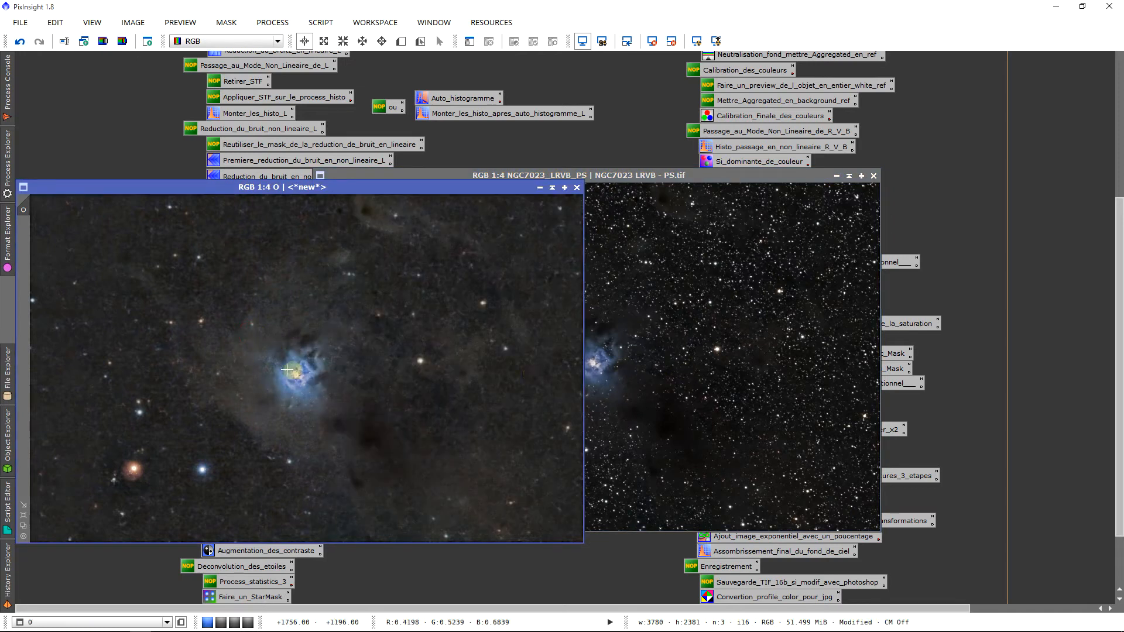
pyautogui.click(673, 373)
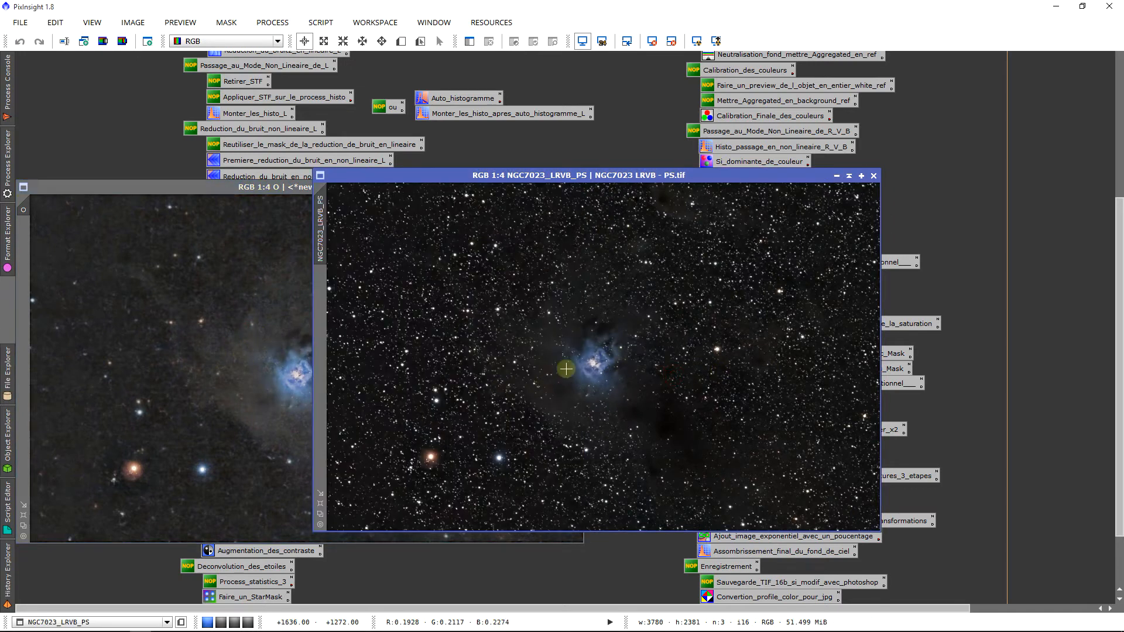
pyautogui.moveTo(490, 182); pyautogui.dragTo(188, 201)
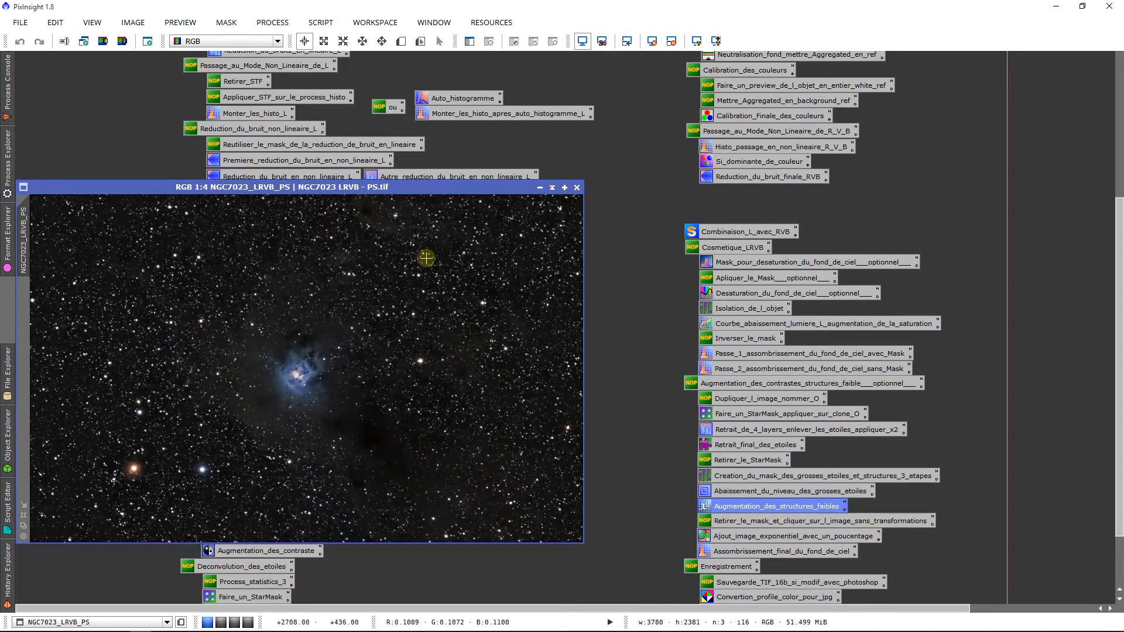
pyautogui.moveTo(405, 190); pyautogui.dragTo(402, 200)
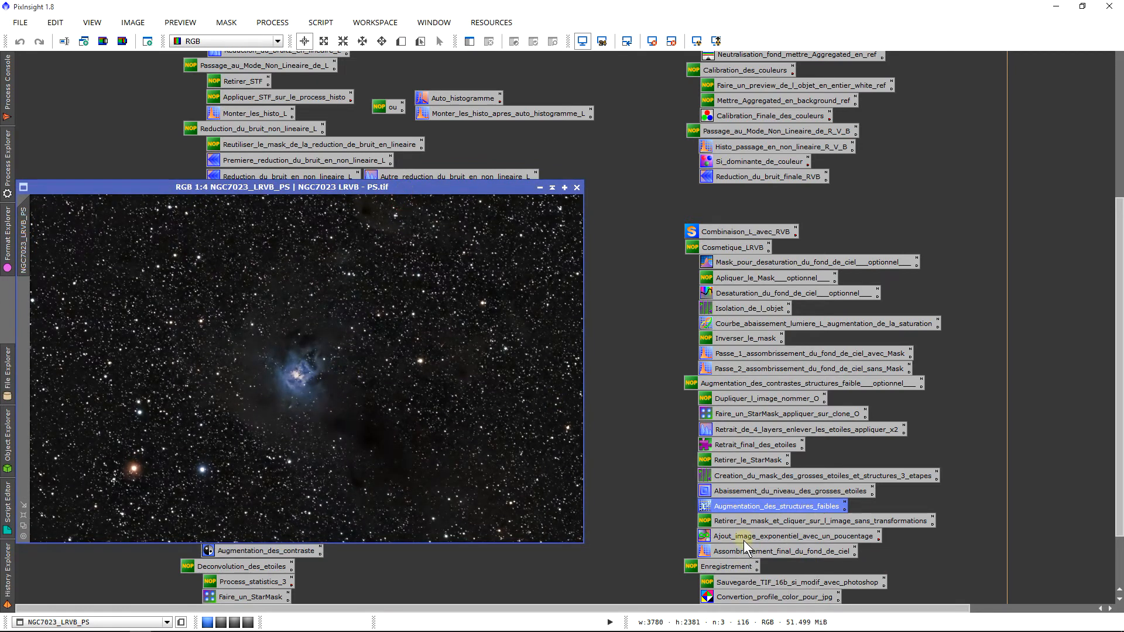
# Load the Ajout_image_exponentiel PixelMath with F=0.35 and review its blend expression
pyautogui.doubleClick(834, 539)
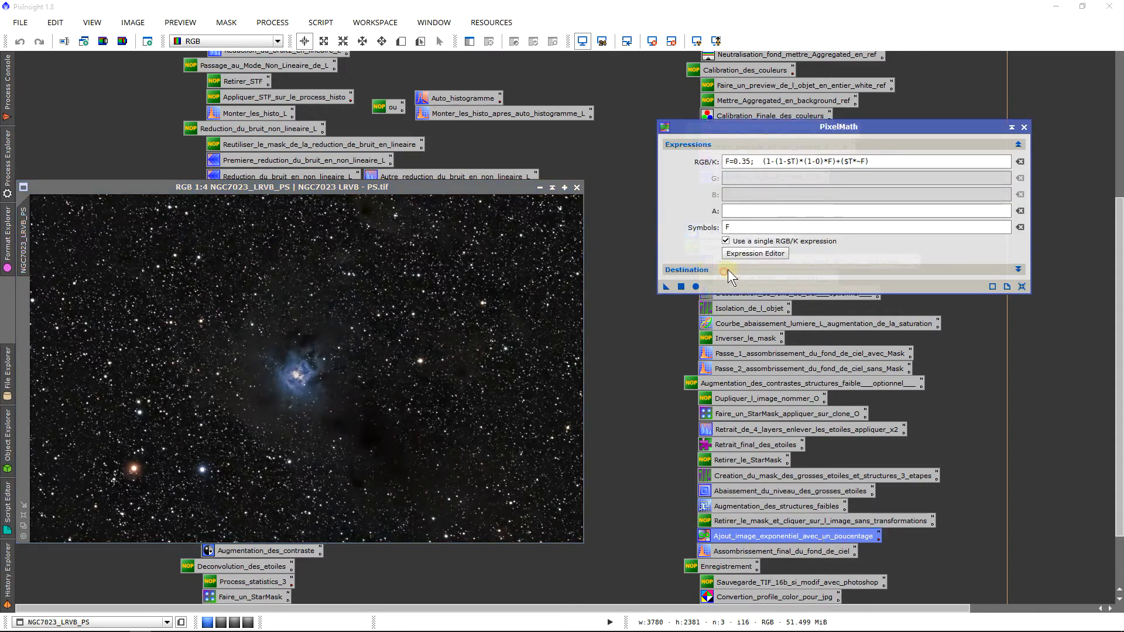
pyautogui.click(728, 270)
pyautogui.moveTo(756, 130); pyautogui.dragTo(711, 130)
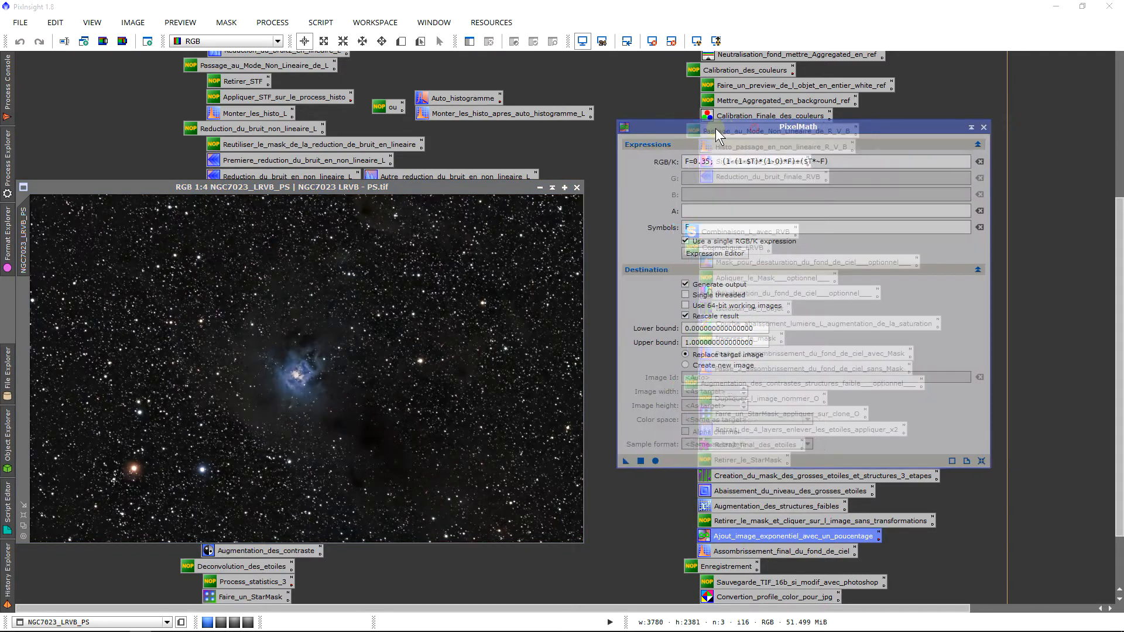
pyautogui.moveTo(837, 162); pyautogui.dragTo(716, 173)
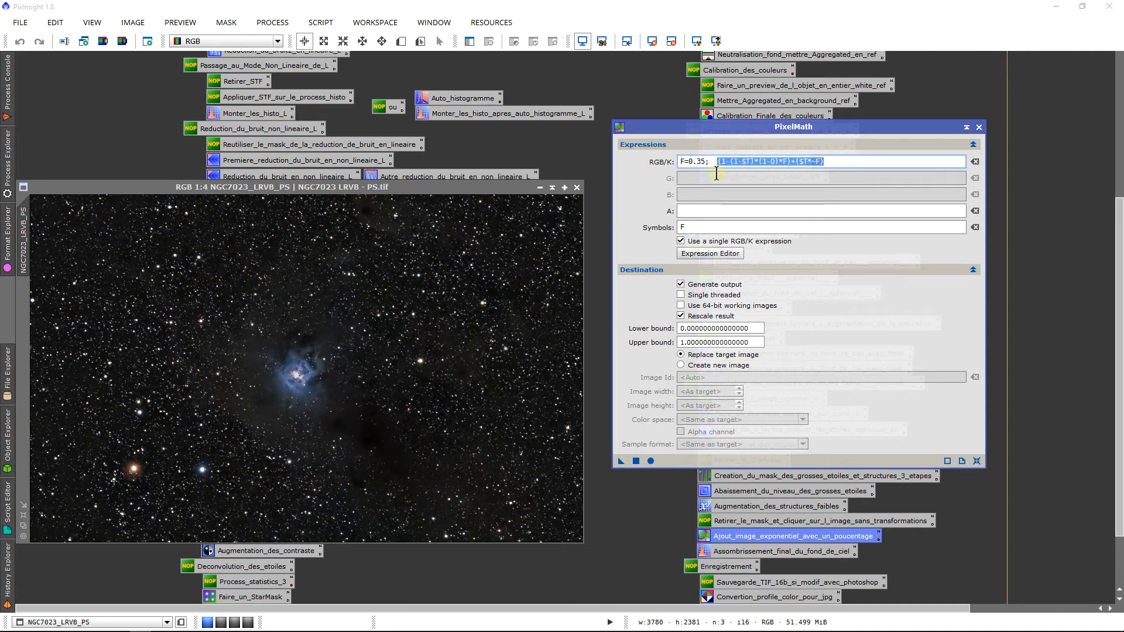
pyautogui.moveTo(716, 174); pyautogui.dragTo(831, 176)
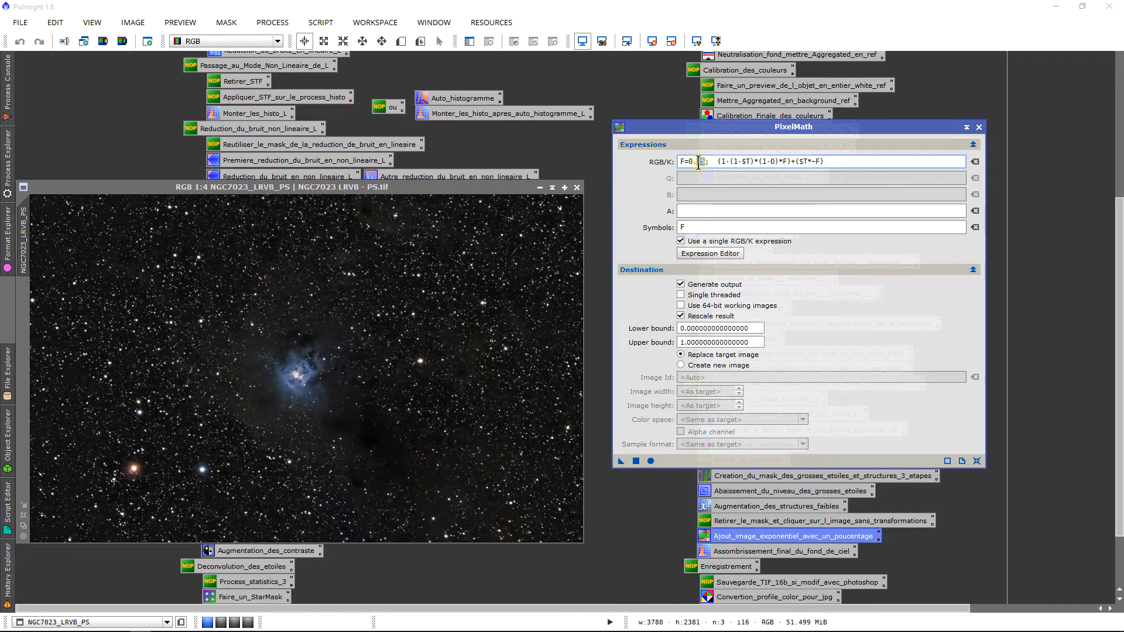
pyautogui.moveTo(837, 165); pyautogui.dragTo(750, 176)
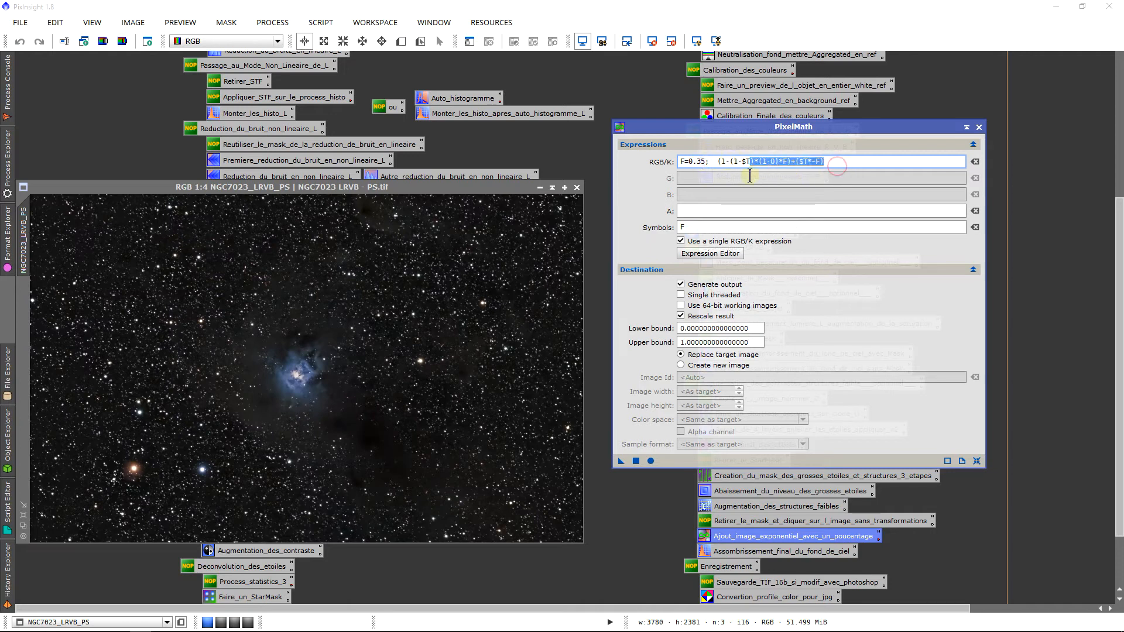
pyautogui.click(772, 164)
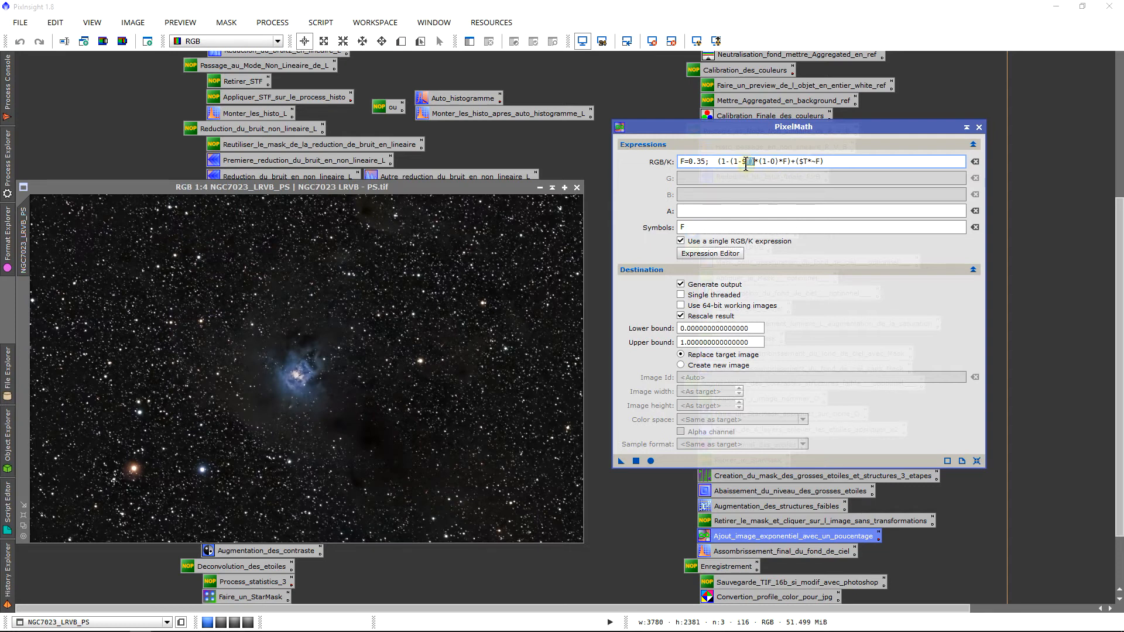
pyautogui.click(508, 224)
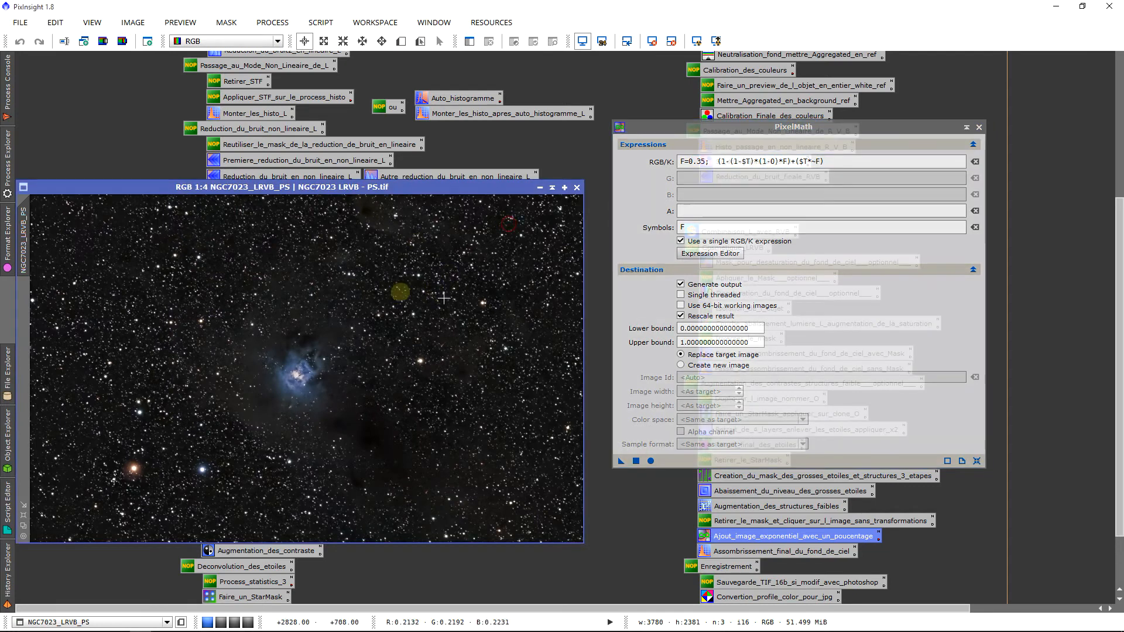
pyautogui.click(704, 157)
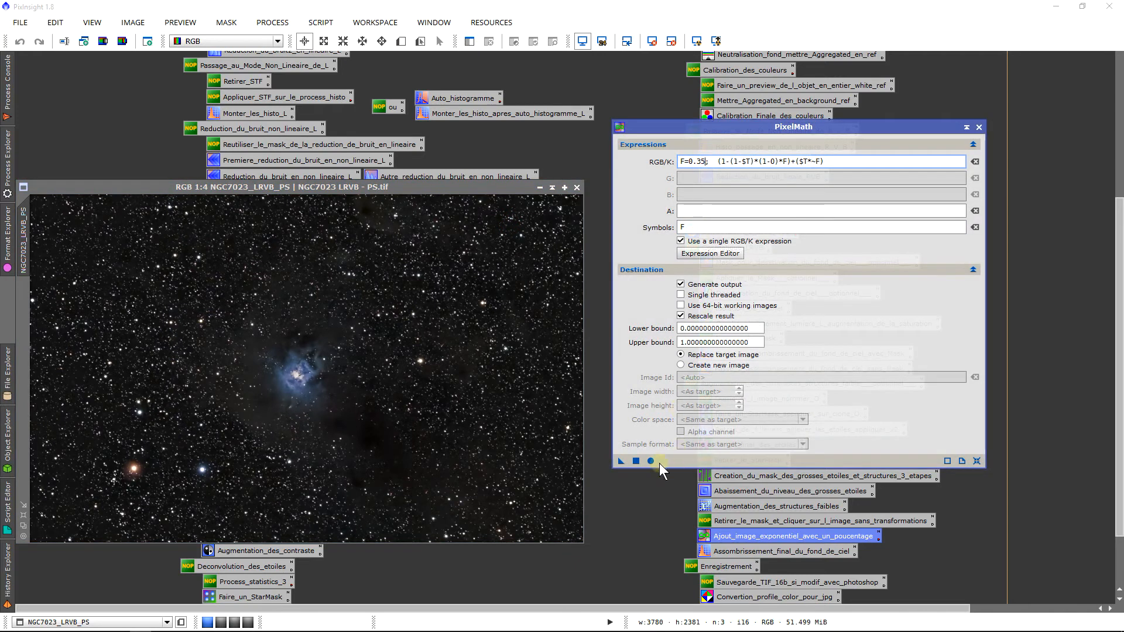
# Apply the exponential addition to NGC7023_LRVB_PS, compare with undo/redo, then revert it
pyautogui.moveTo(620, 461); pyautogui.dragTo(282, 437)
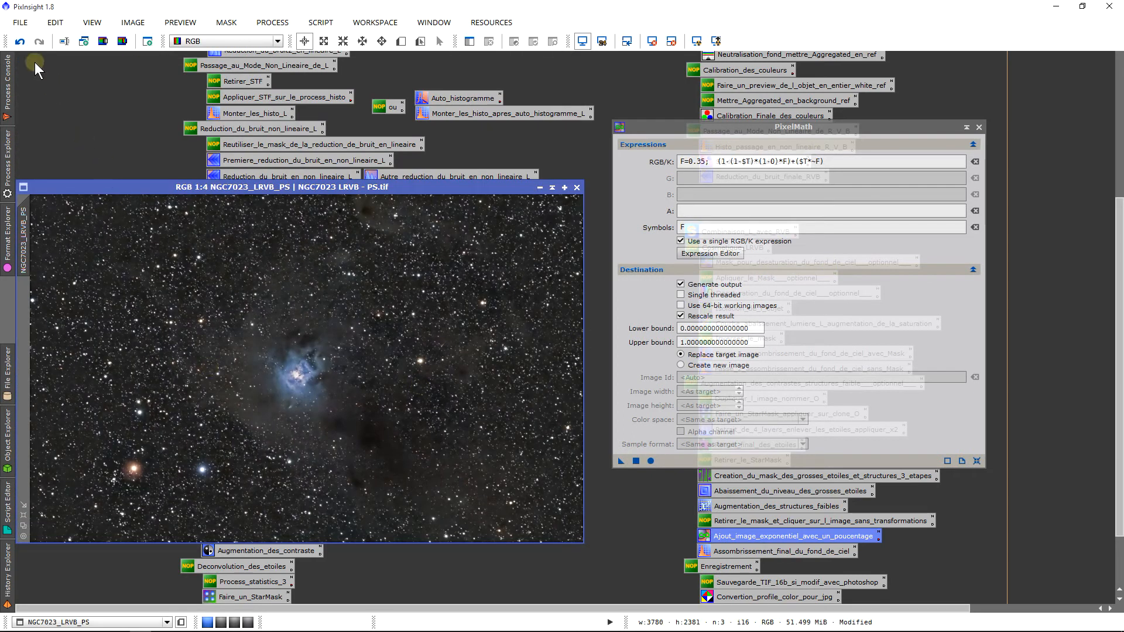
pyautogui.click(21, 41)
pyautogui.click(40, 41)
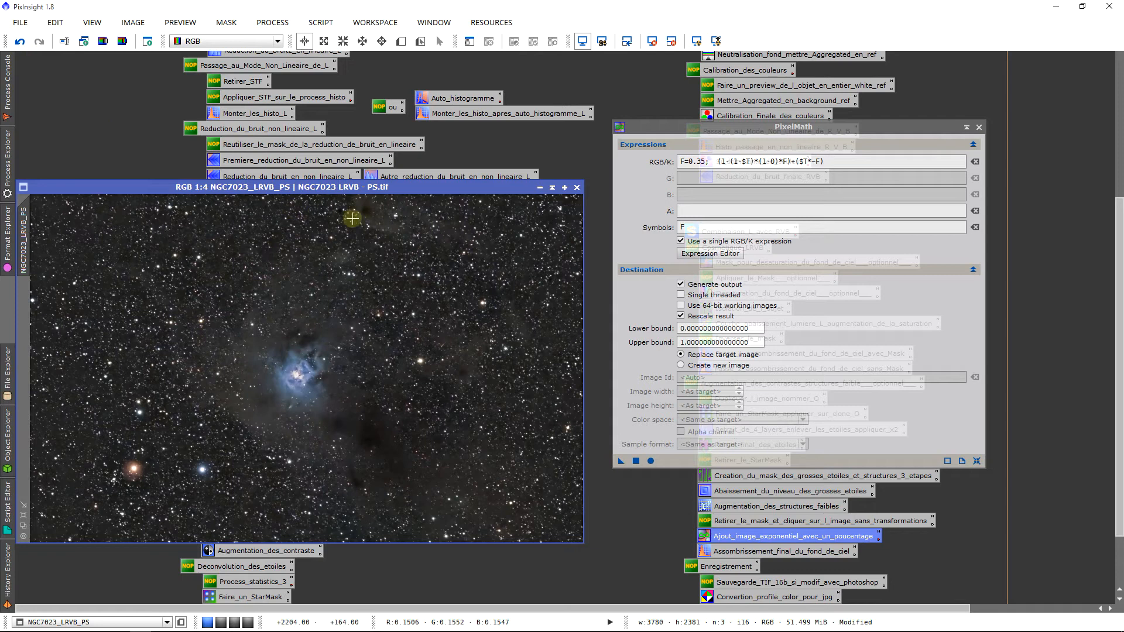
pyautogui.click(19, 41)
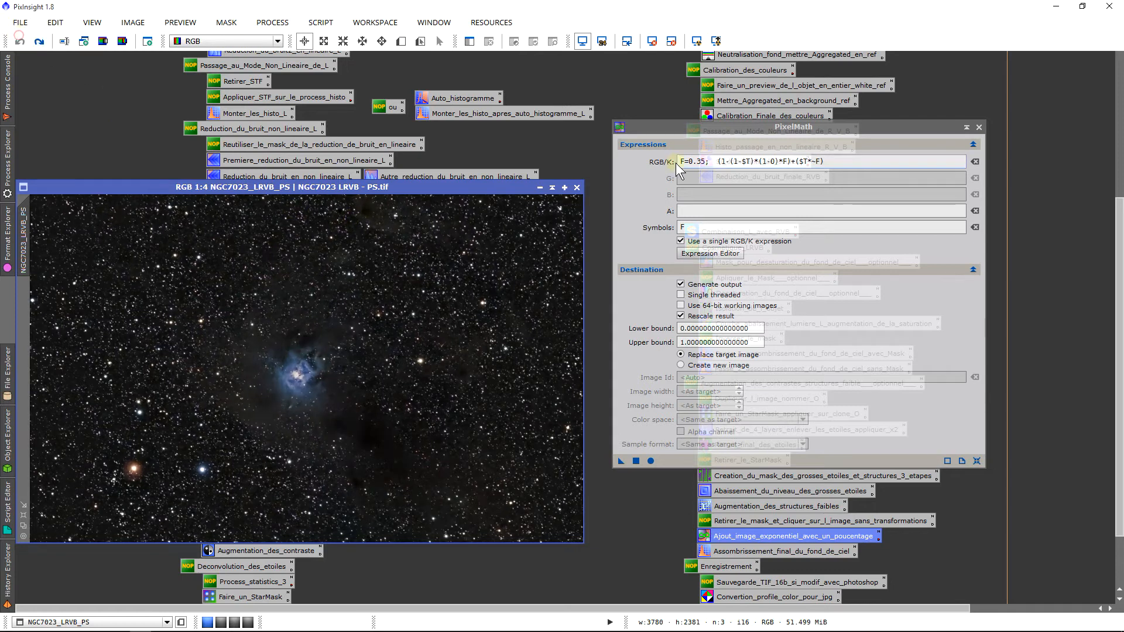
# Change F to 0.5, apply the blend to NGC7023_LRVB_PS, and undo it
pyautogui.click(700, 164)
pyautogui.press('BackSpace')
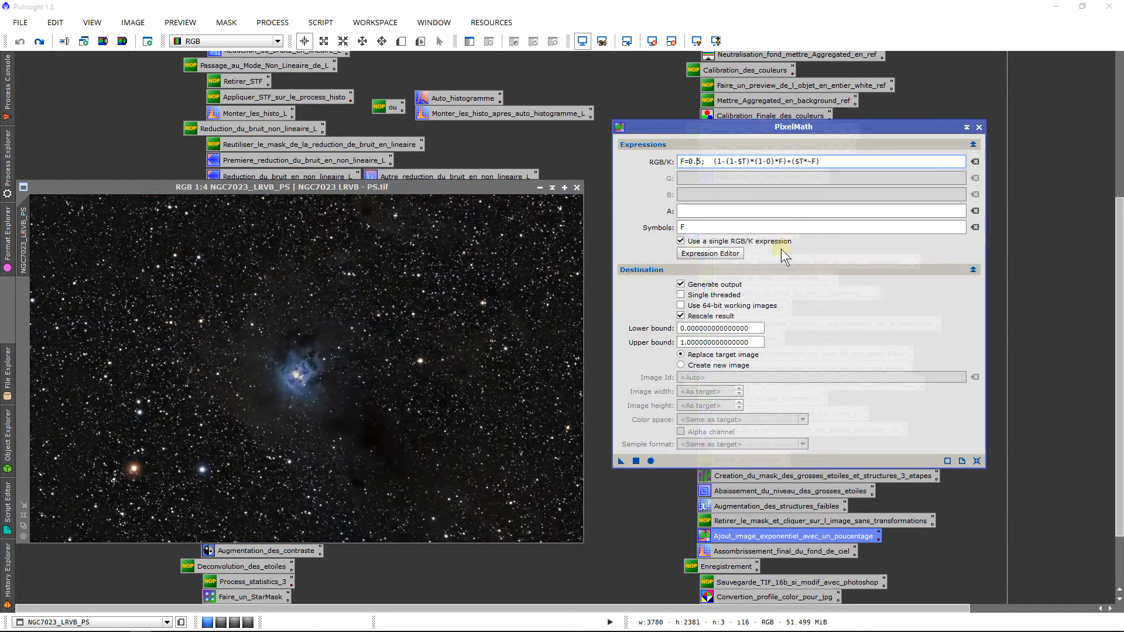
pyautogui.moveTo(623, 461); pyautogui.dragTo(380, 404)
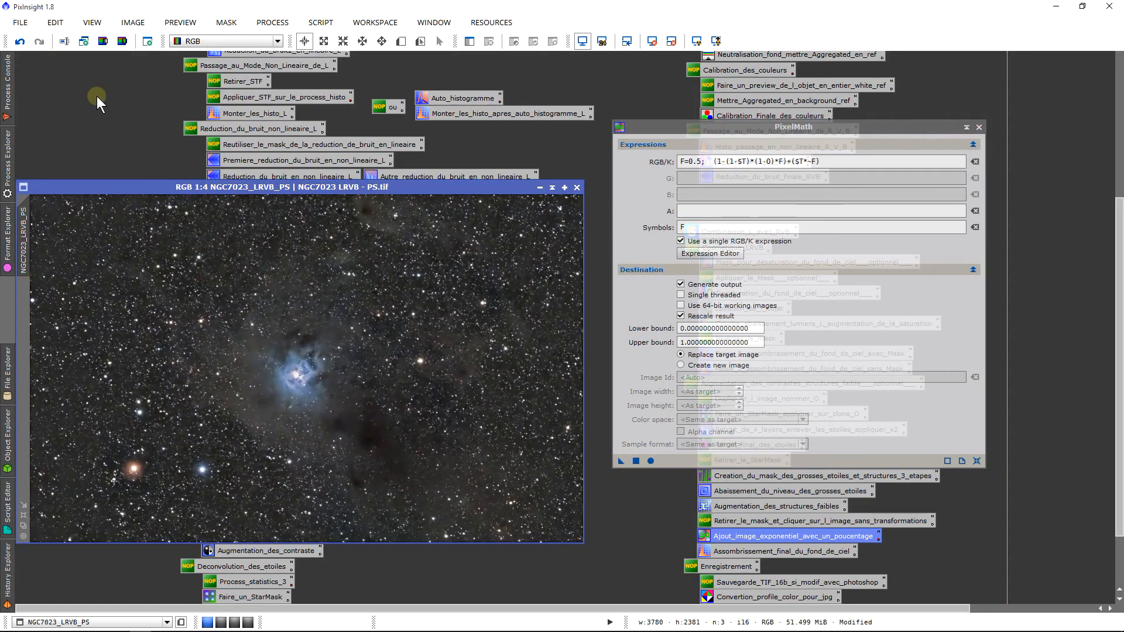
pyautogui.click(24, 46)
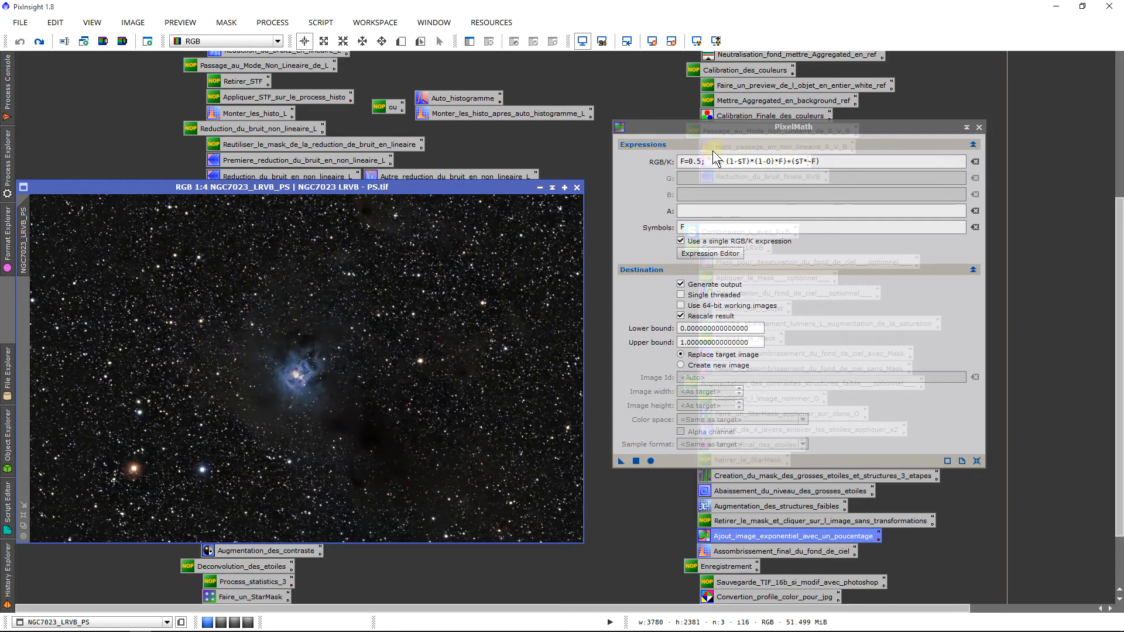
# Set F back to 0.35, apply the exponential addition again, and close PixelMath
pyautogui.click(702, 162)
pyautogui.press('BackSpace')
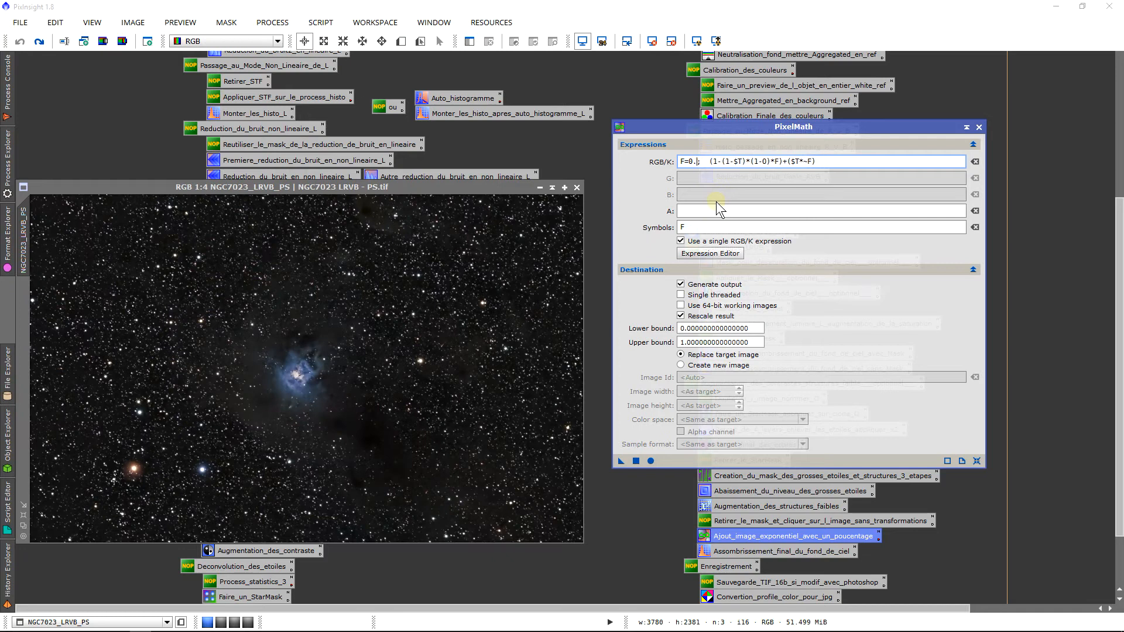
pyautogui.write('35')
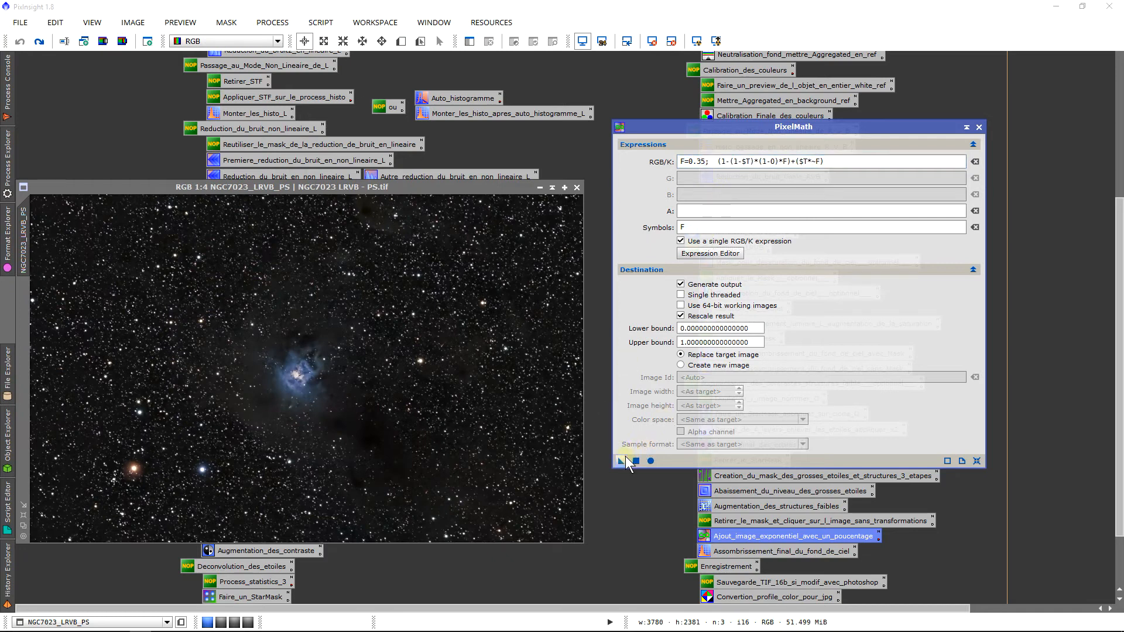
pyautogui.moveTo(621, 460); pyautogui.dragTo(423, 442)
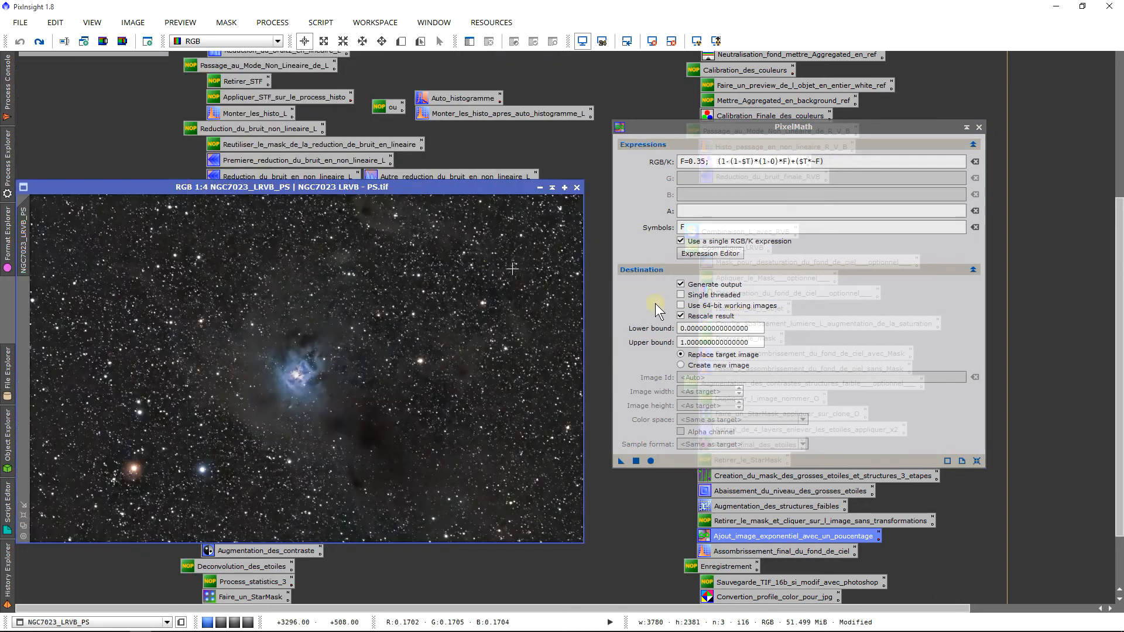
pyautogui.scroll(1, 452, 290)
pyautogui.scroll(-1, 455, 299)
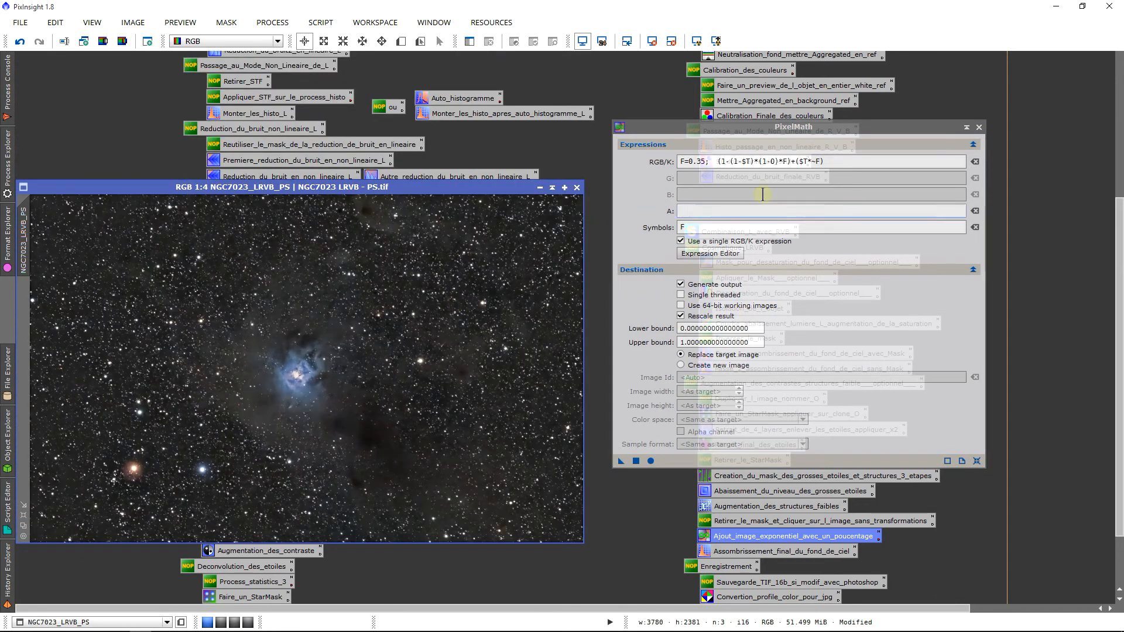
pyautogui.click(979, 129)
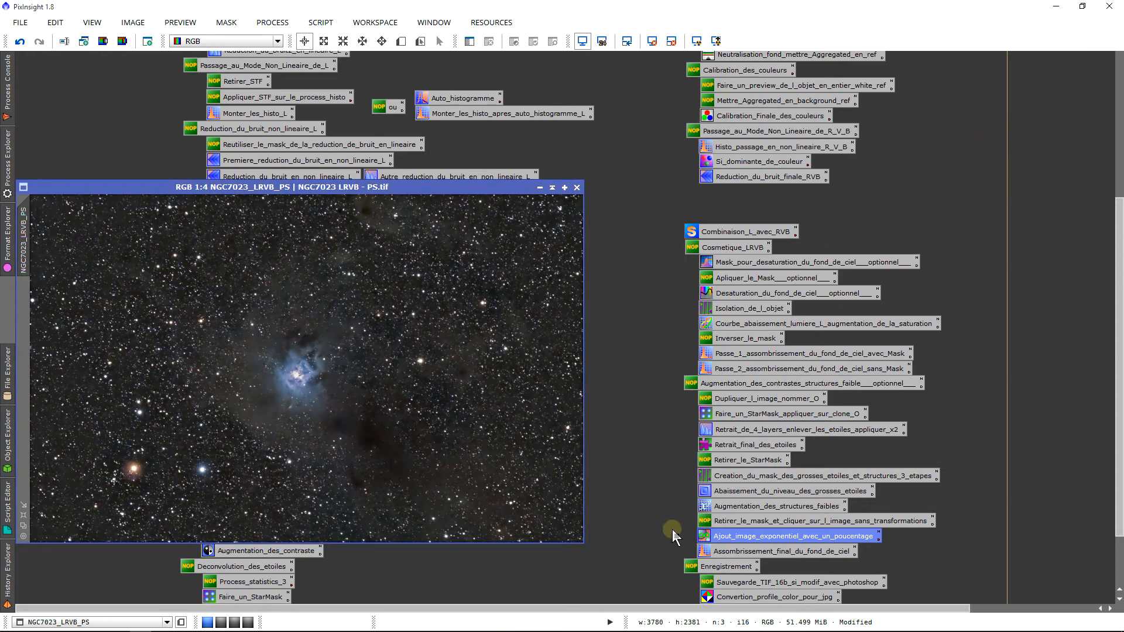
# Load the sky-darkening HistogramTransformation with a live preview showing NGC7023_LRVB_PS's histogram
pyautogui.doubleClick(738, 550)
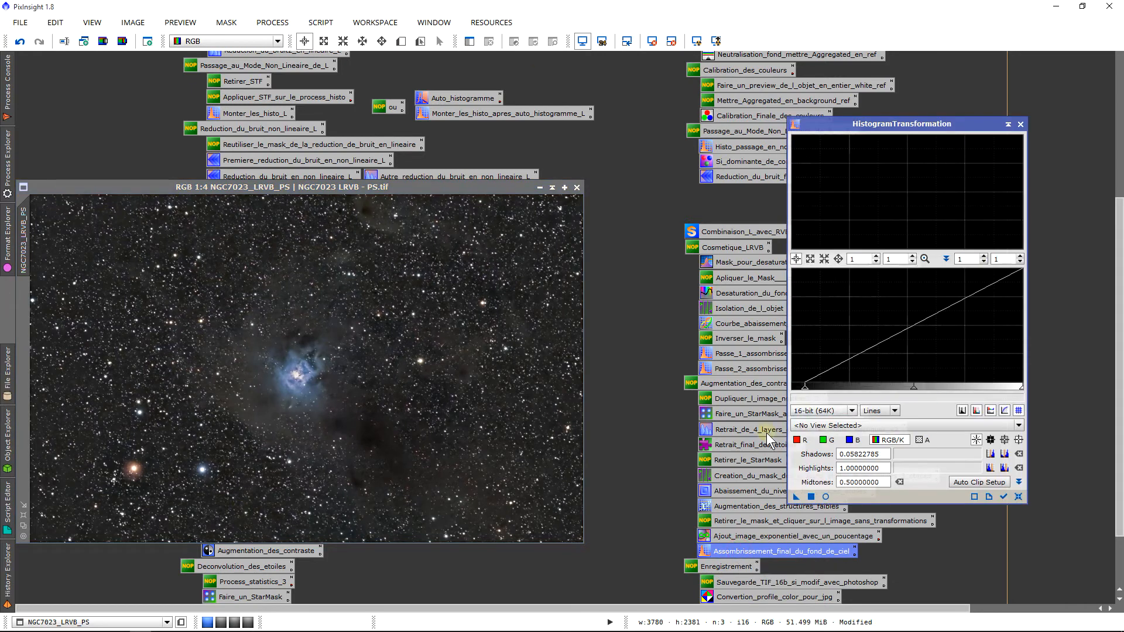
pyautogui.click(825, 496)
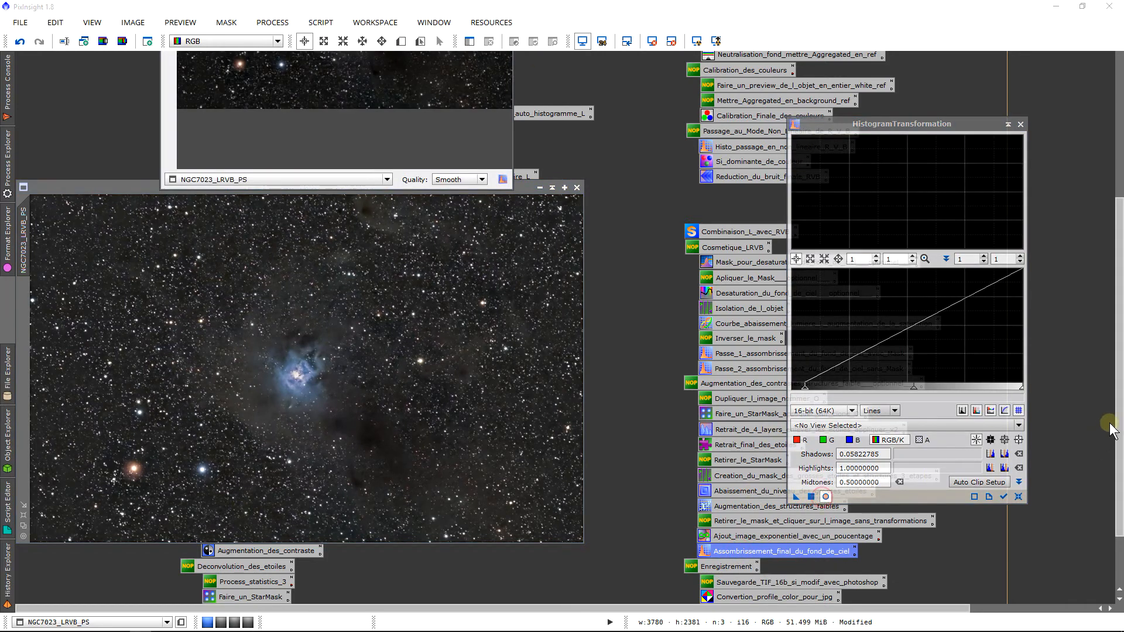
pyautogui.moveTo(1117, 426); pyautogui.dragTo(1121, 264)
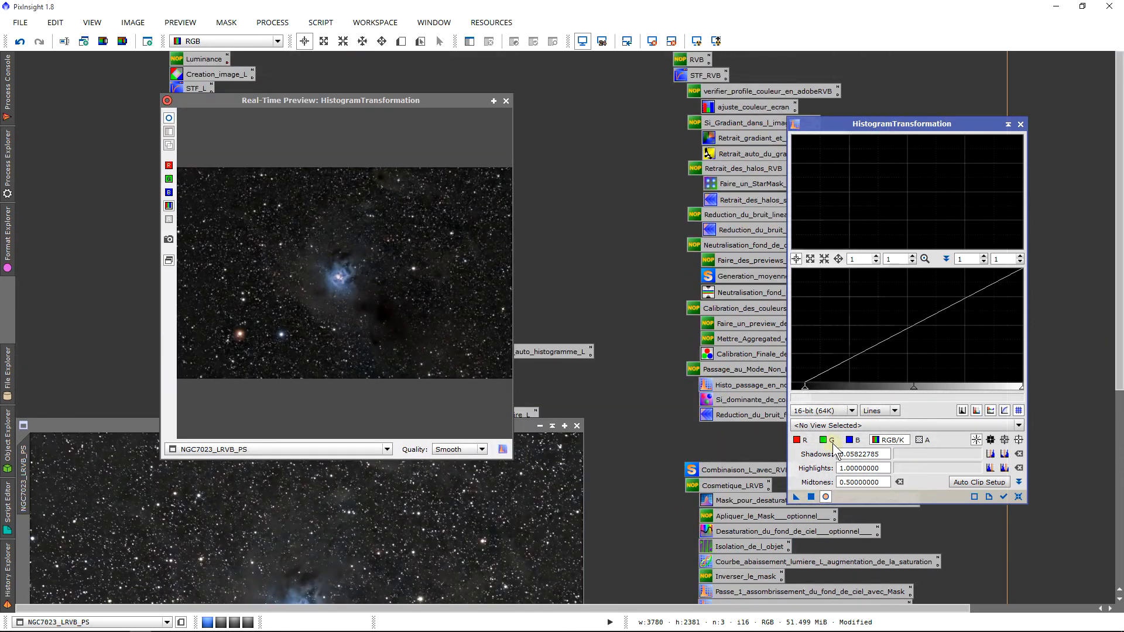
pyautogui.click(841, 425)
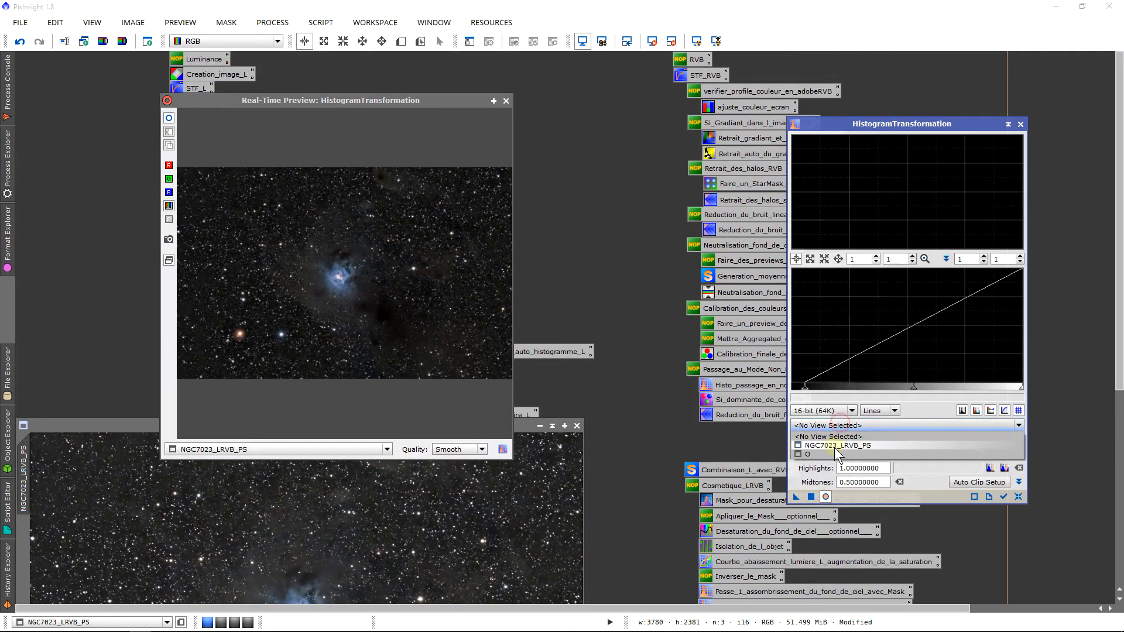
pyautogui.click(837, 446)
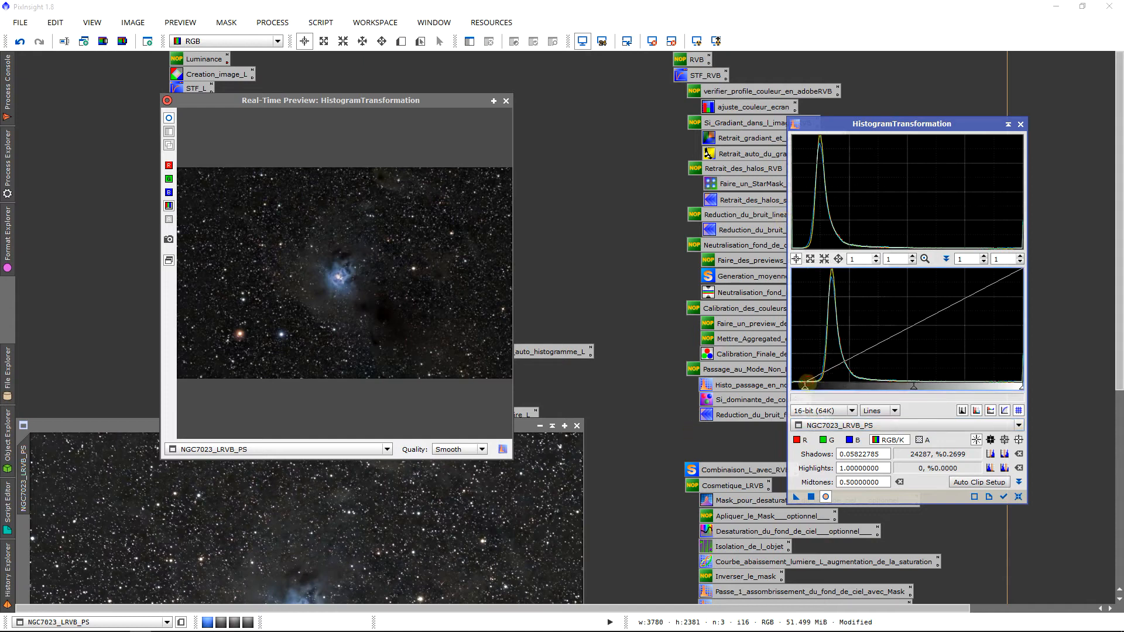
# Set the shadows clipping point to about 0.0506, checking the darker background in the preview
pyautogui.moveTo(806, 387); pyautogui.dragTo(802, 388)
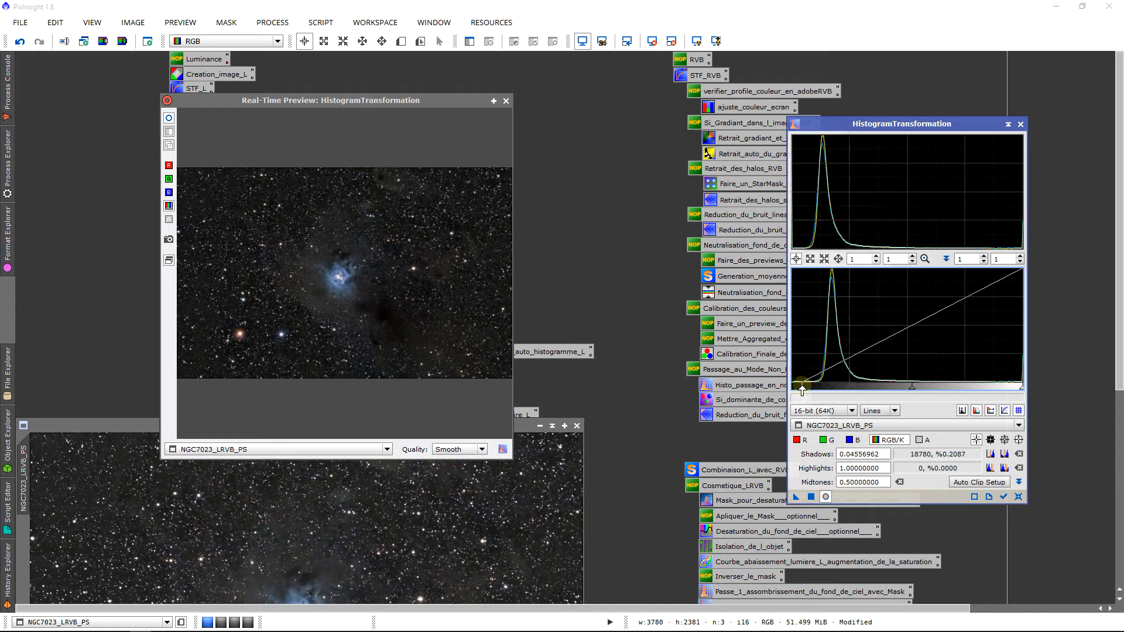
pyautogui.click(168, 119)
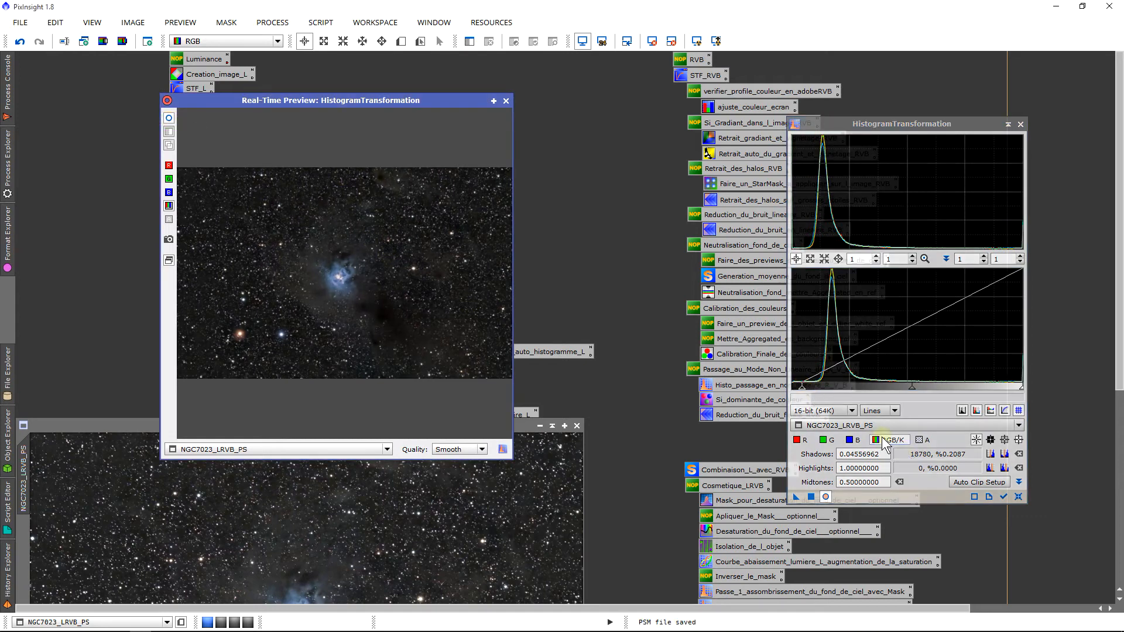
pyautogui.click(807, 393)
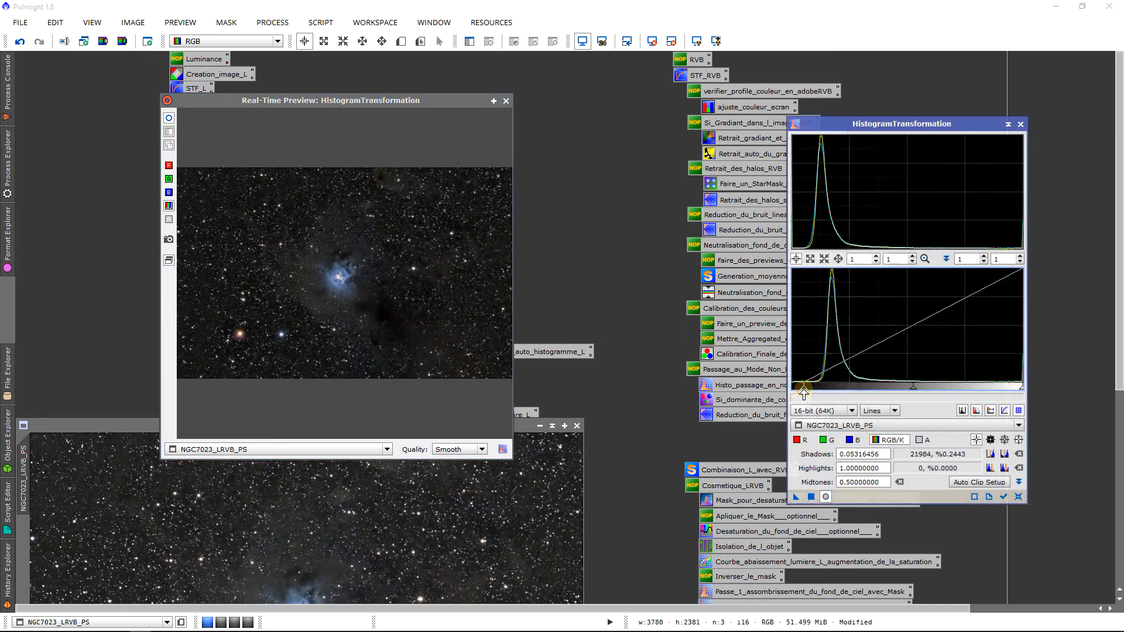
pyautogui.moveTo(806, 394); pyautogui.dragTo(803, 394)
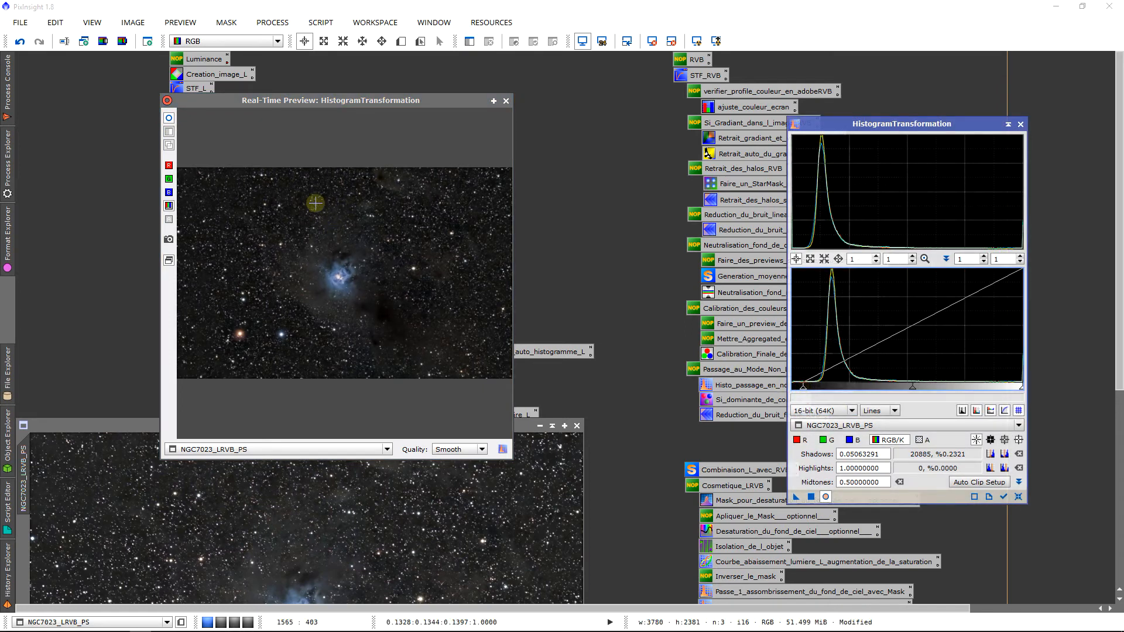
# Close the preview, apply the histogram darkening to NGC7023_LRVB_PS, and close the tool
pyautogui.click(505, 100)
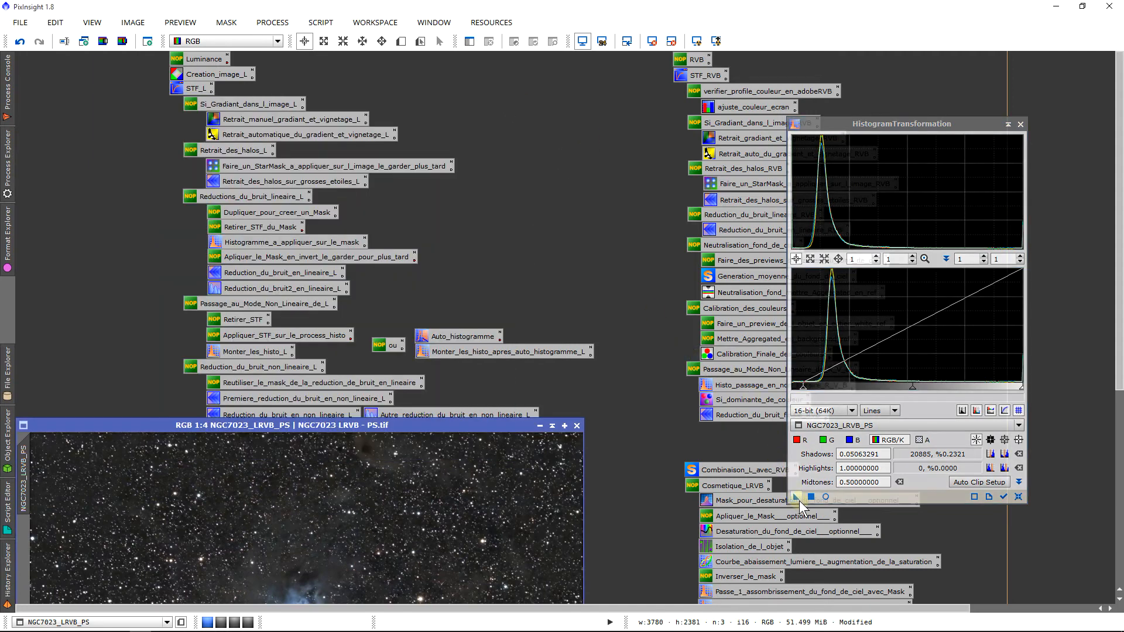
pyautogui.moveTo(796, 497); pyautogui.dragTo(378, 502)
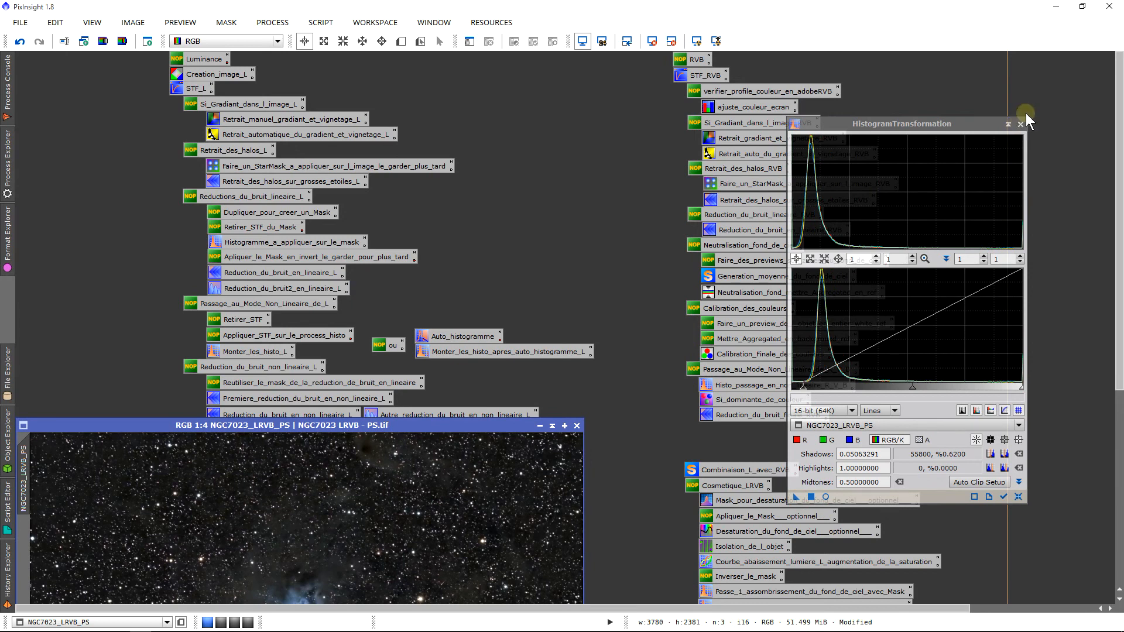
pyautogui.click(1020, 123)
pyautogui.moveTo(1119, 149); pyautogui.dragTo(1039, 289)
pyautogui.moveTo(417, 181); pyautogui.dragTo(474, 180)
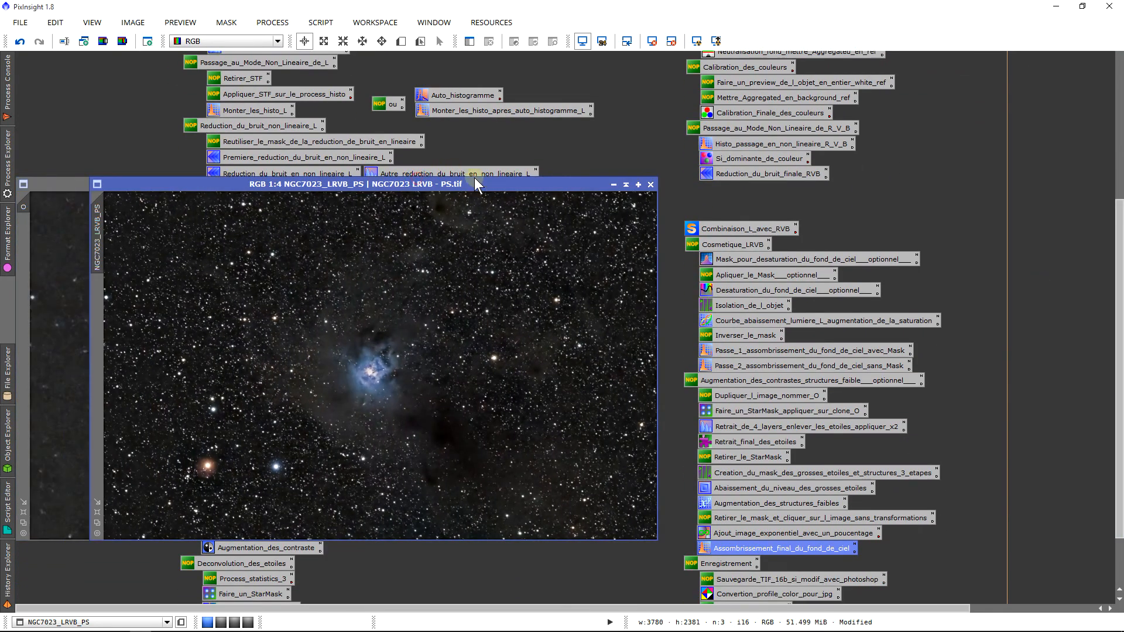
# Compare before and after darkening, clone the undarkened version, and restore the darkening
pyautogui.click(23, 38)
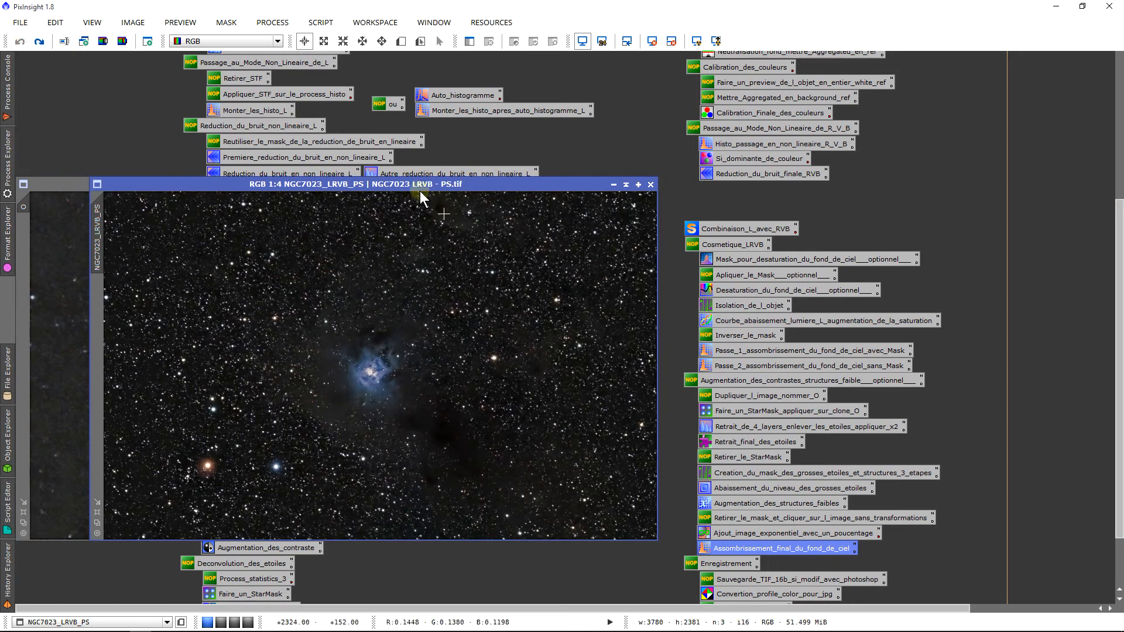
pyautogui.click(45, 42)
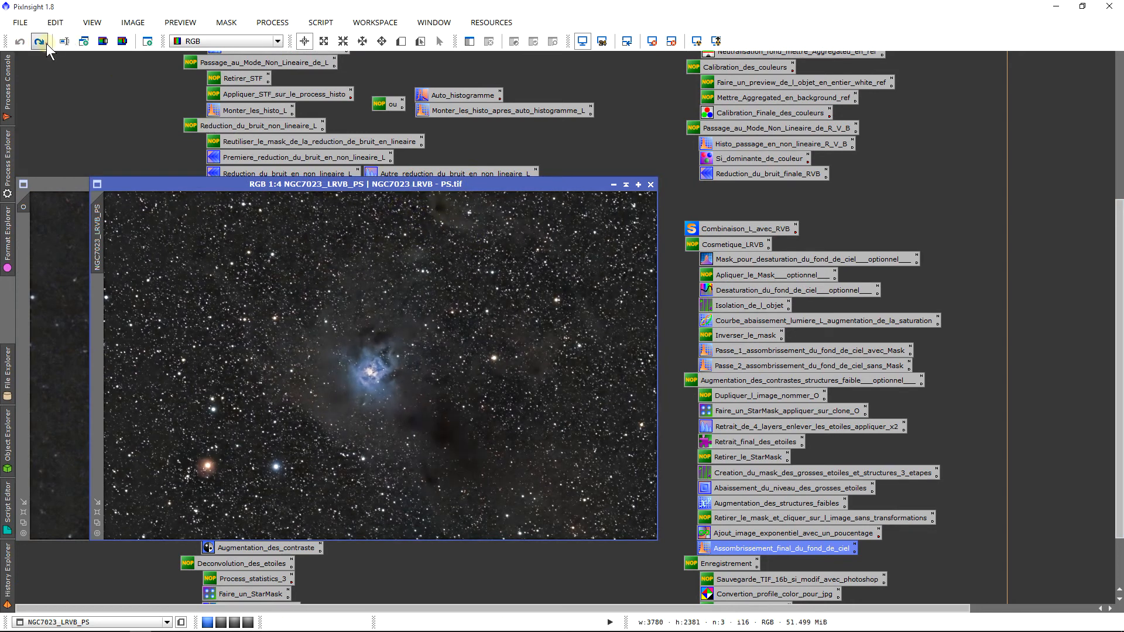
pyautogui.click(20, 42)
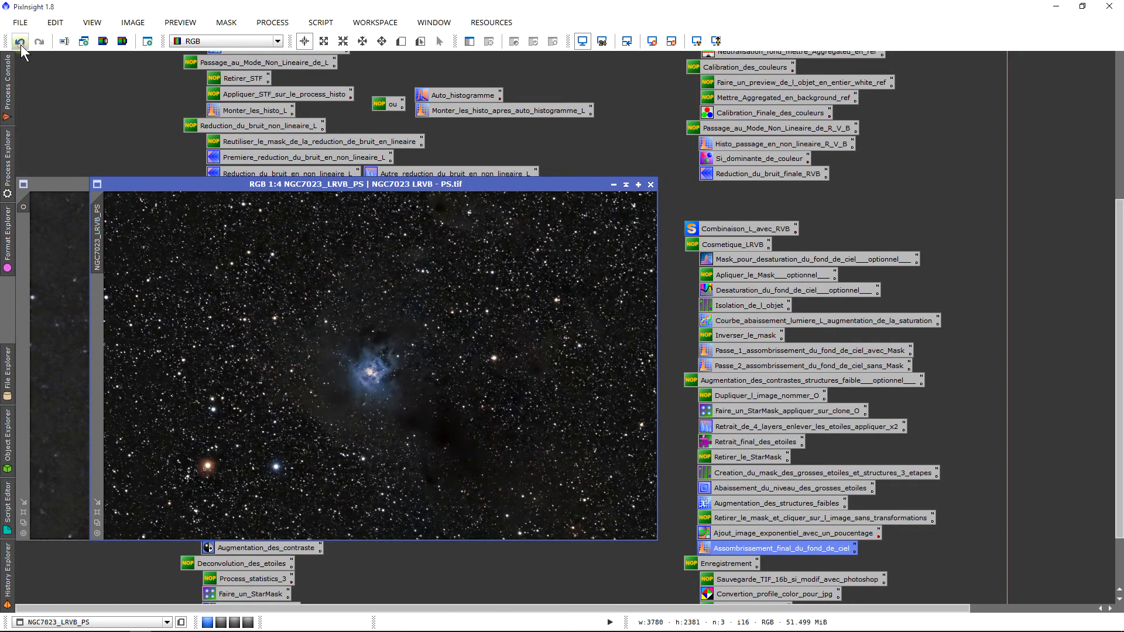
pyautogui.moveTo(97, 210); pyautogui.dragTo(73, 202)
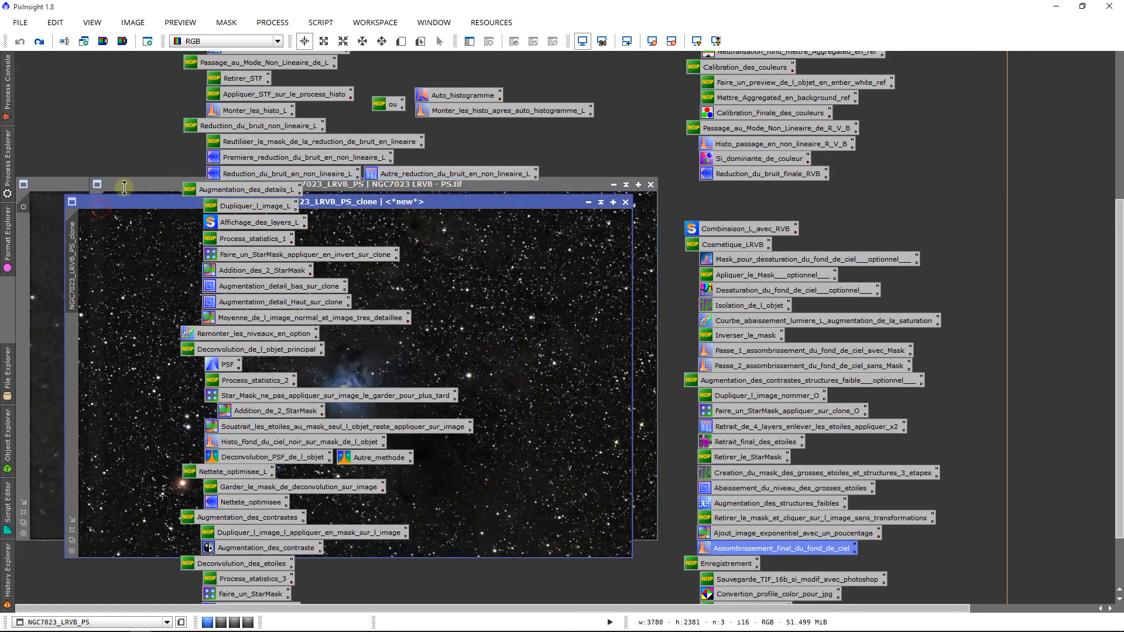
pyautogui.click(39, 43)
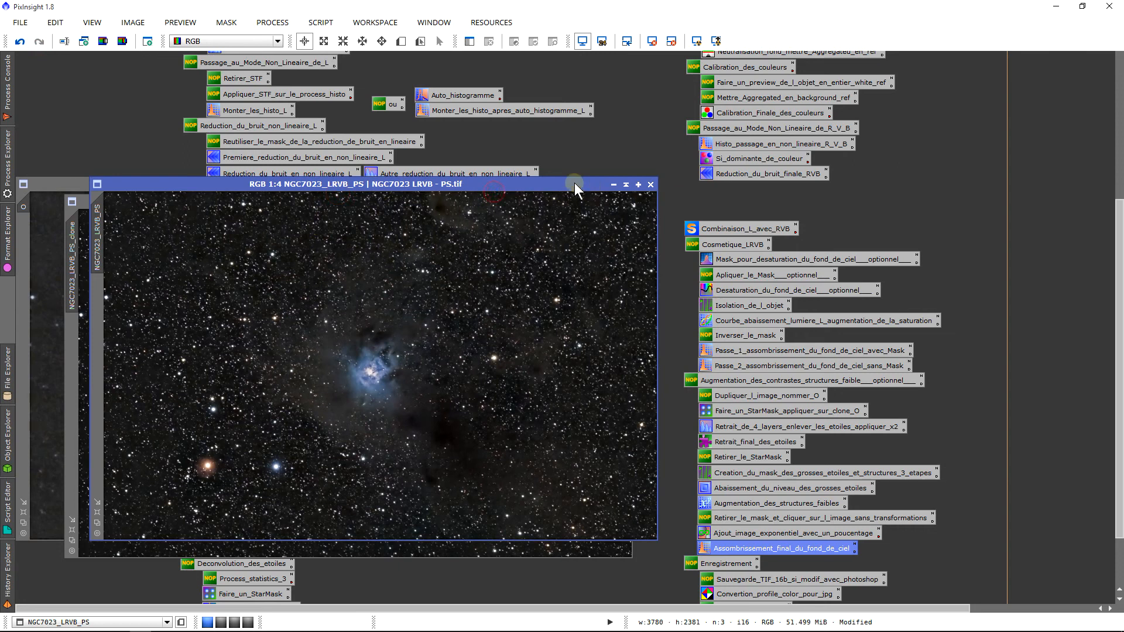
# Arrange the clone beside the darkened original and compare the two
pyautogui.moveTo(574, 186); pyautogui.dragTo(860, 195)
pyautogui.click(322, 202)
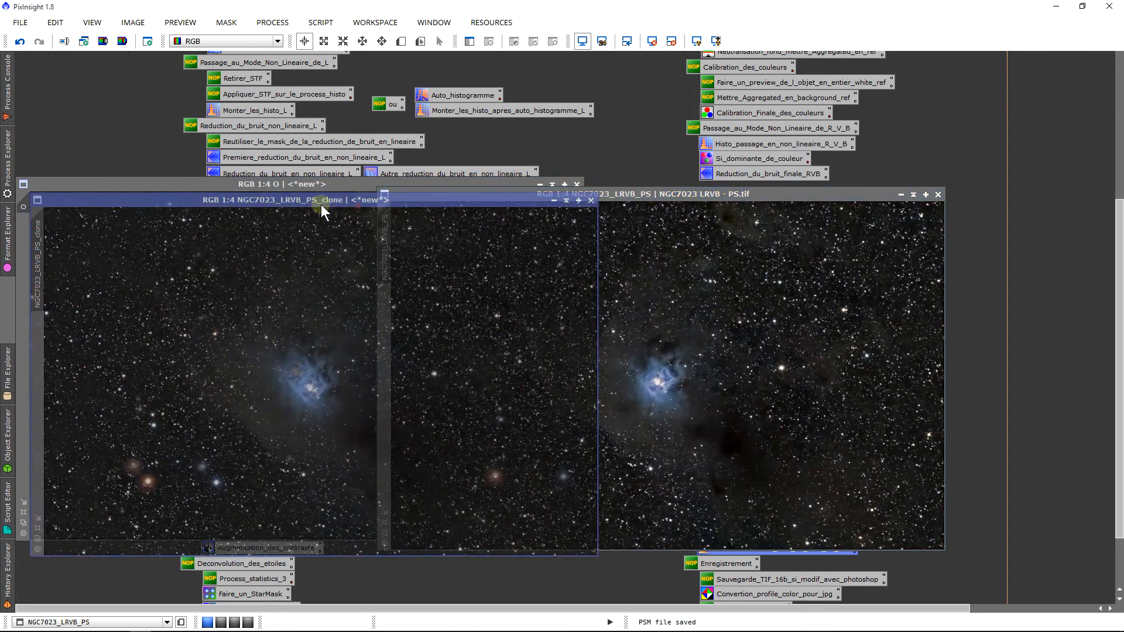
pyautogui.moveTo(321, 205); pyautogui.dragTo(237, 202)
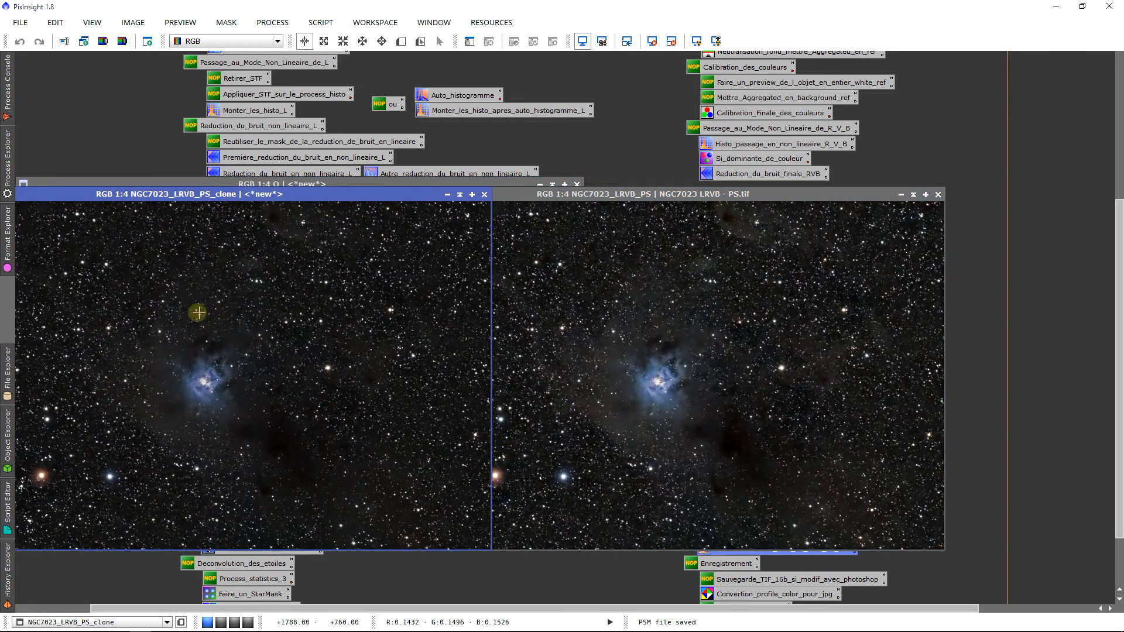
pyautogui.click(671, 312)
pyautogui.click(149, 367)
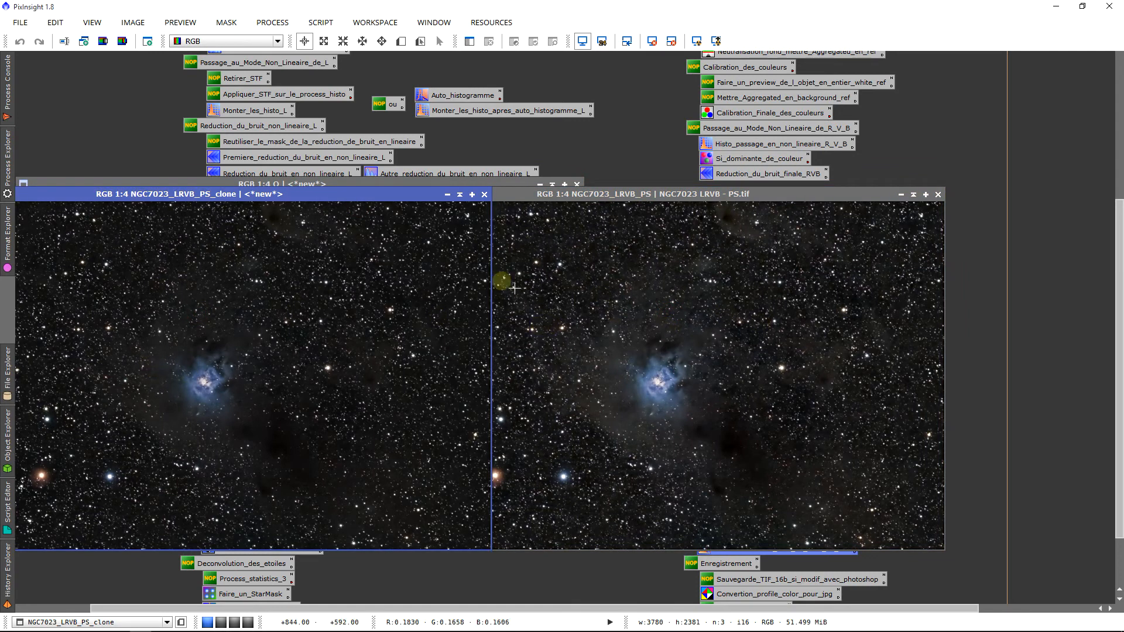
# Close the clone and discard the unsaved O image
pyautogui.click(484, 195)
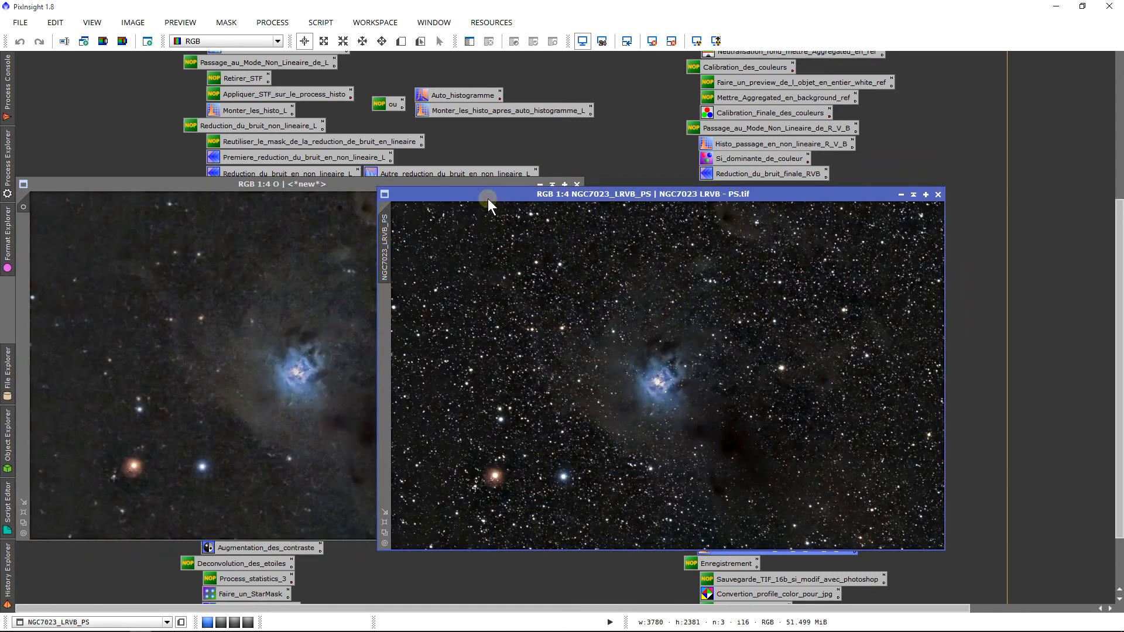
pyautogui.click(577, 185)
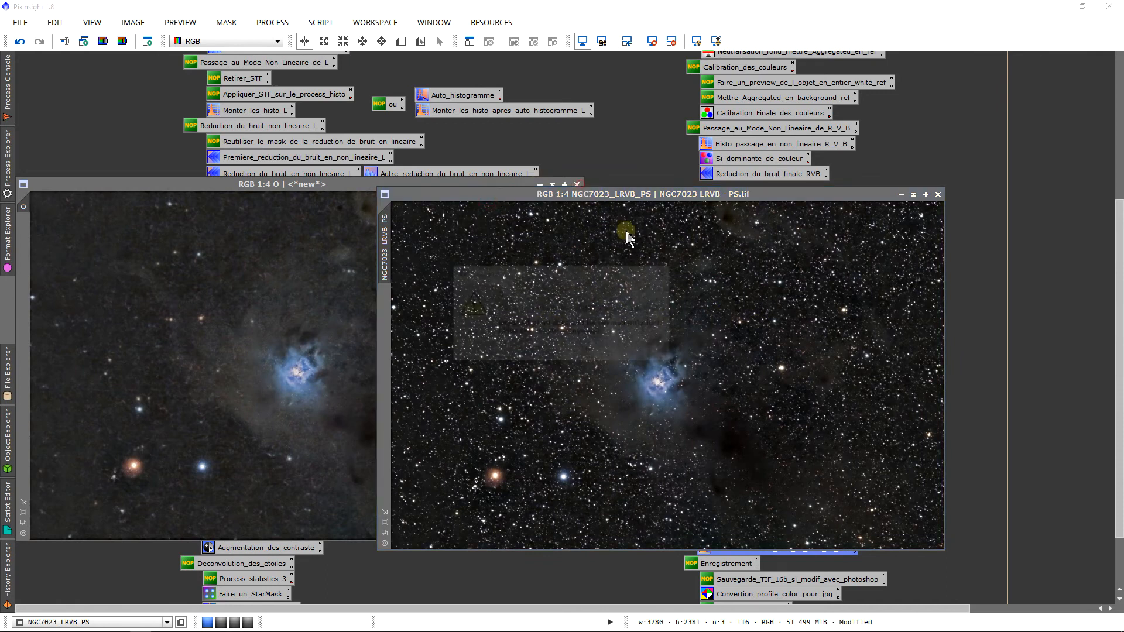
pyautogui.click(548, 348)
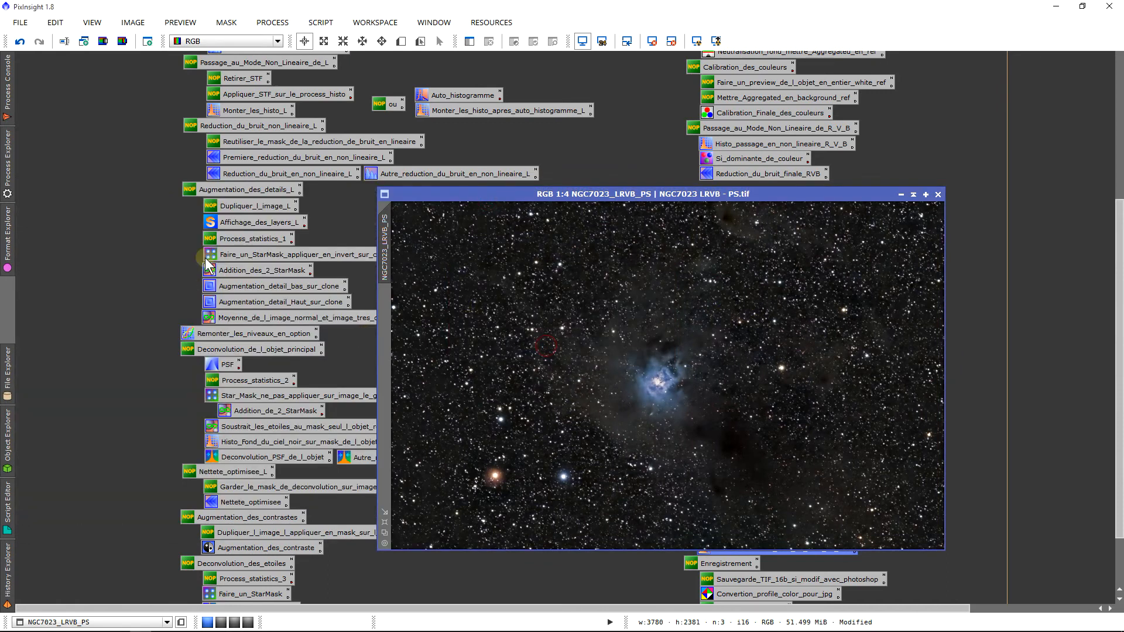
# Move the NGC7023_LRVB_PS window and launch DarkStructureEnhance from SCRIPT > Utilities
pyautogui.moveTo(595, 198); pyautogui.dragTo(453, 169)
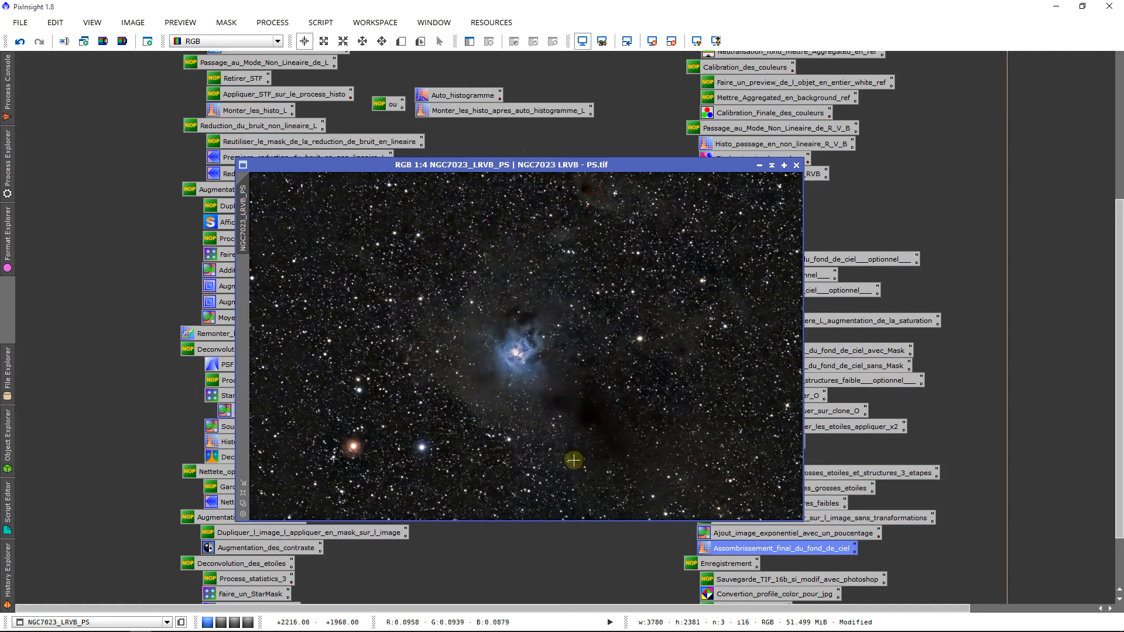
pyautogui.click(317, 24)
pyautogui.moveTo(399, 153)
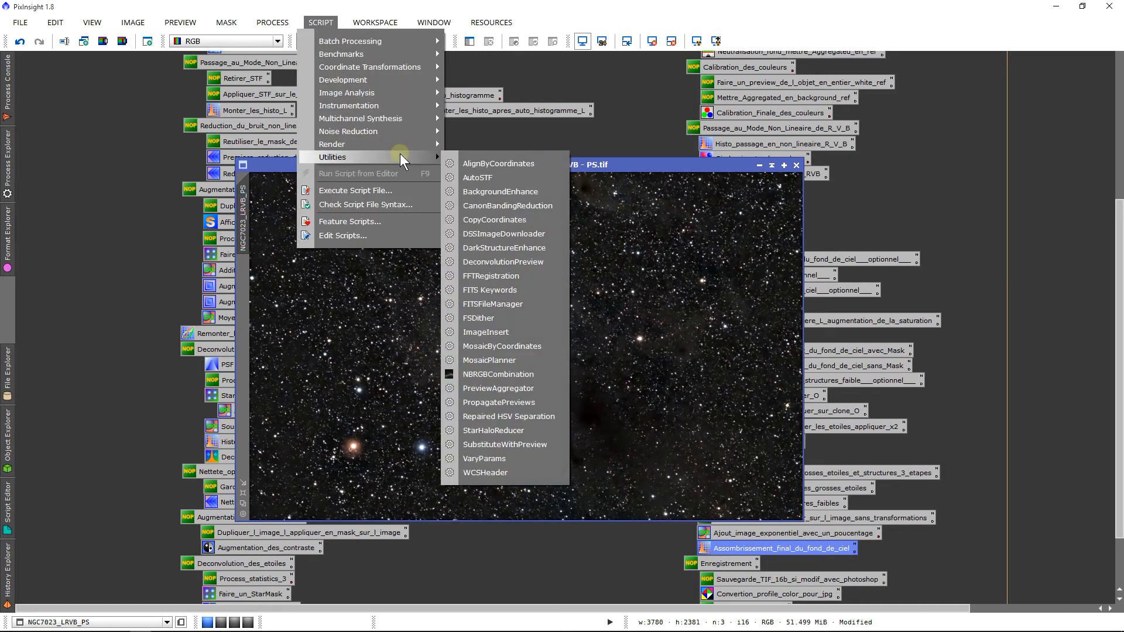
pyautogui.click(504, 248)
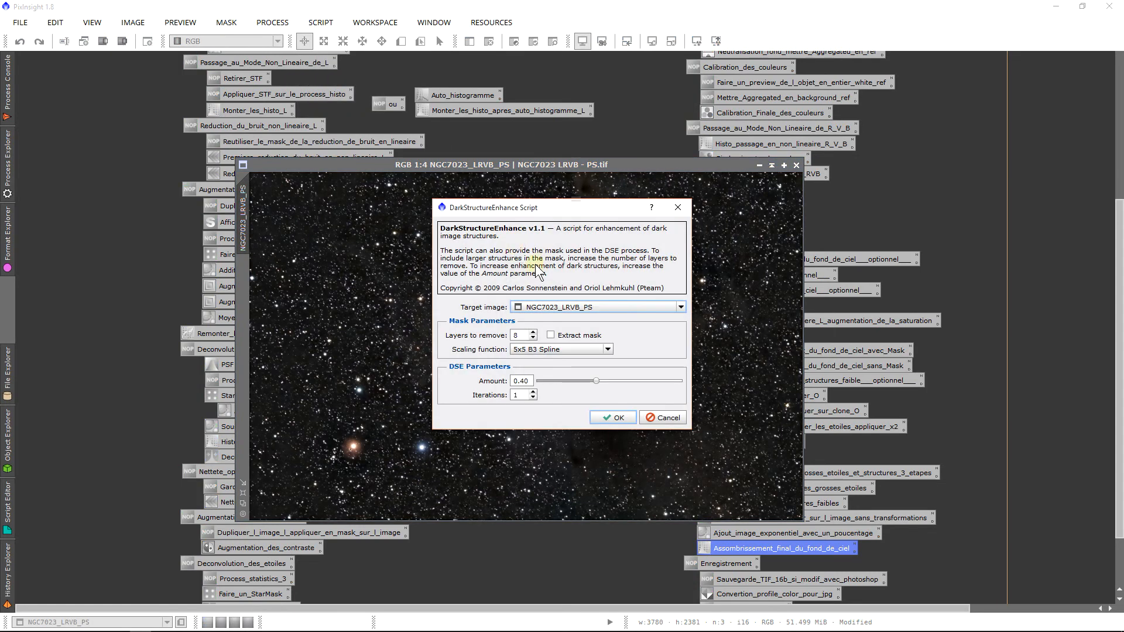
# Run DarkStructureEnhance on NGC7023_LRVB_PS: 7 layers, 5x5 B3 Spline, amount 0.50, 2 iterations
pyautogui.click(549, 307)
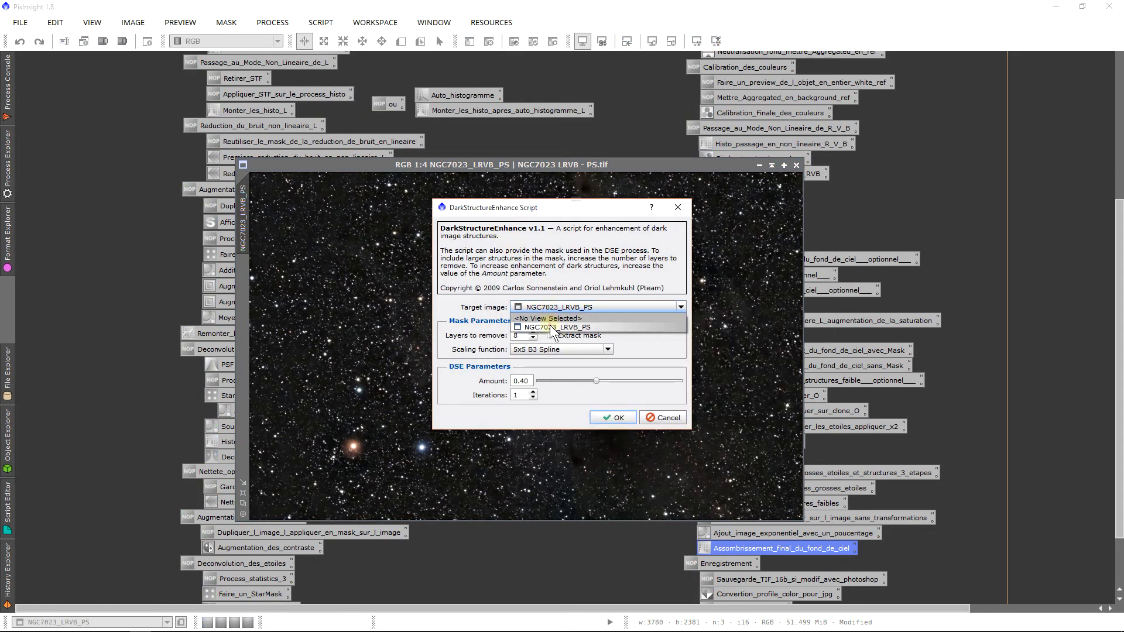
pyautogui.click(549, 325)
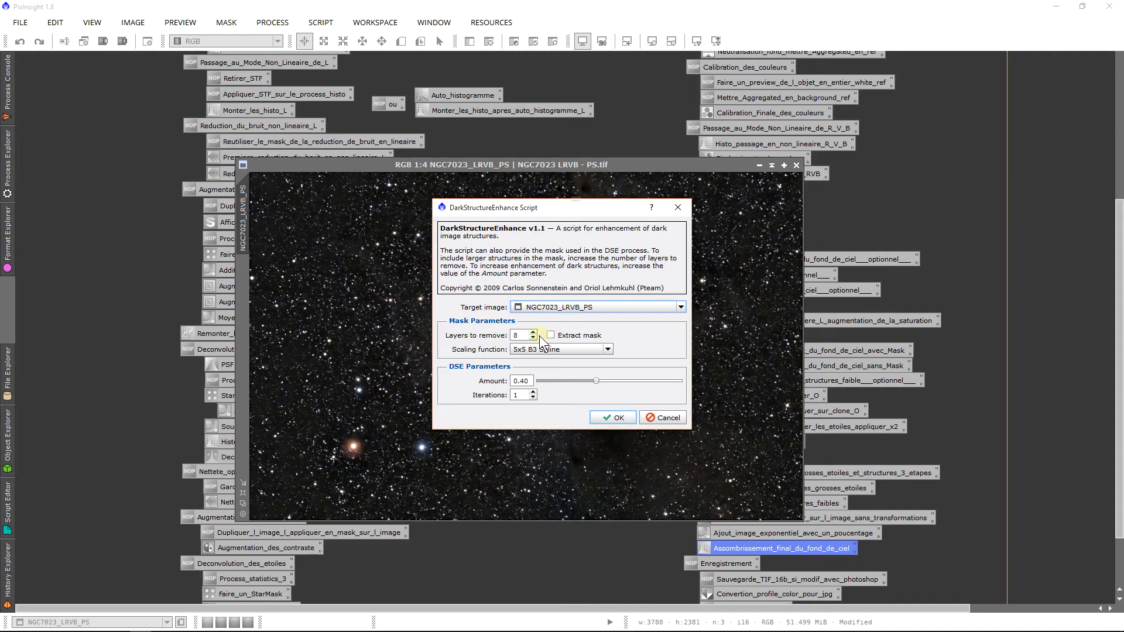
pyautogui.click(532, 338)
pyautogui.click(571, 346)
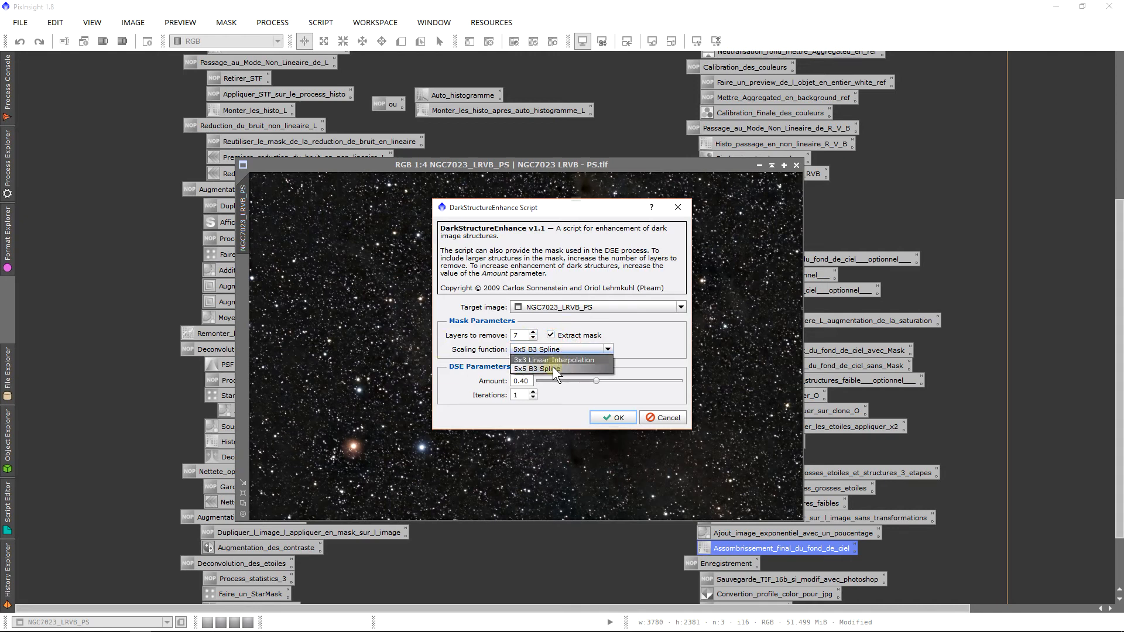
pyautogui.click(552, 366)
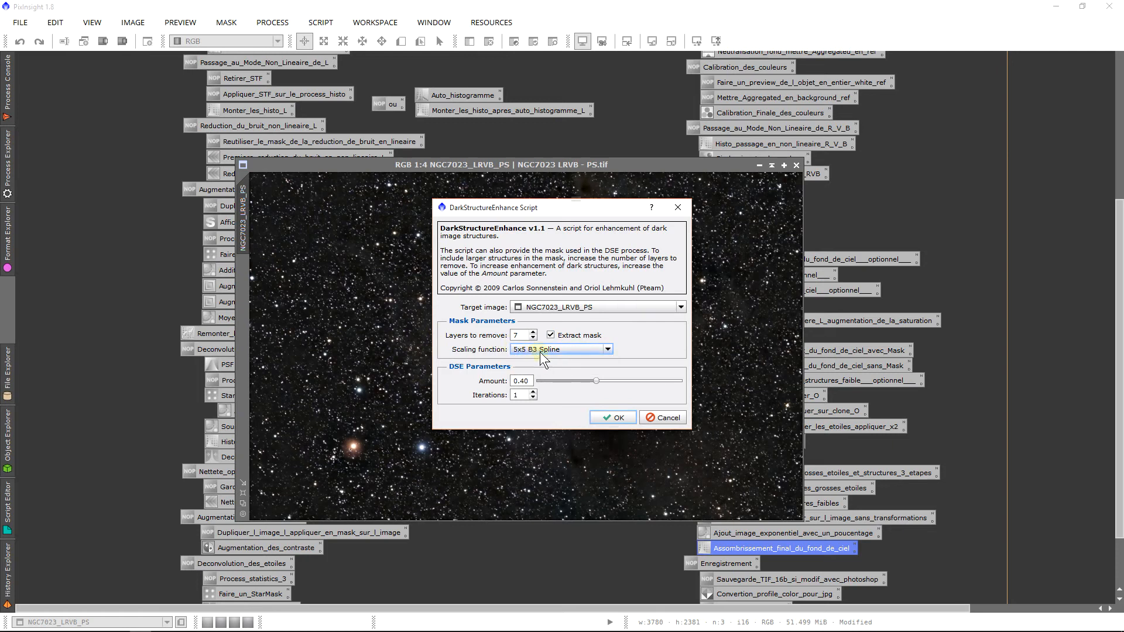
pyautogui.click(598, 380)
pyautogui.moveTo(606, 380); pyautogui.dragTo(611, 380)
pyautogui.click(532, 391)
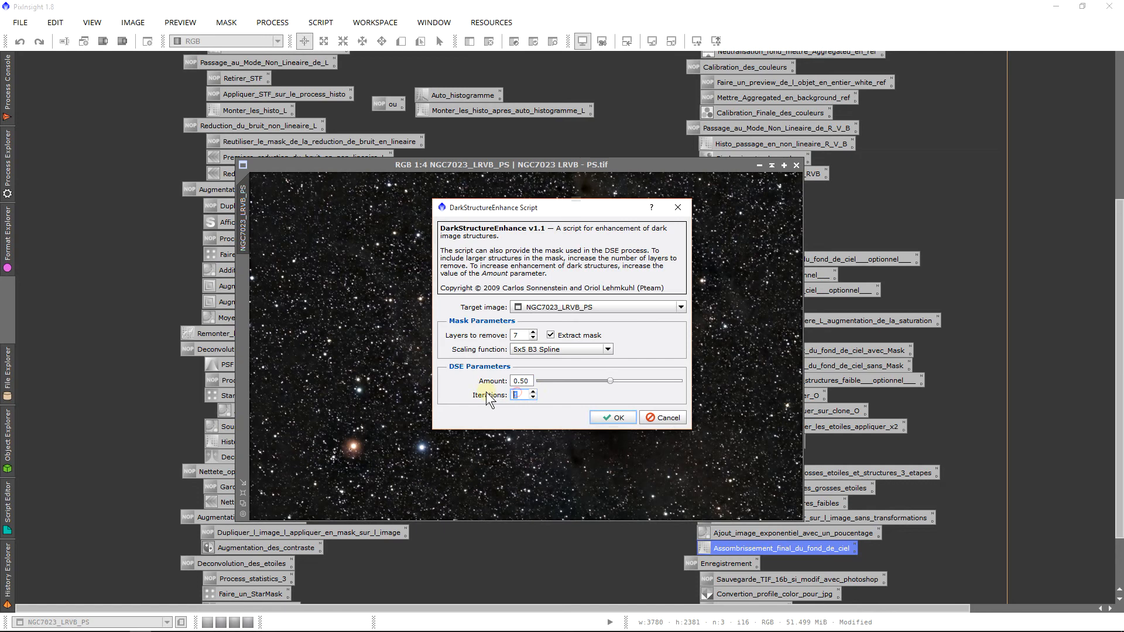
pyautogui.click(598, 416)
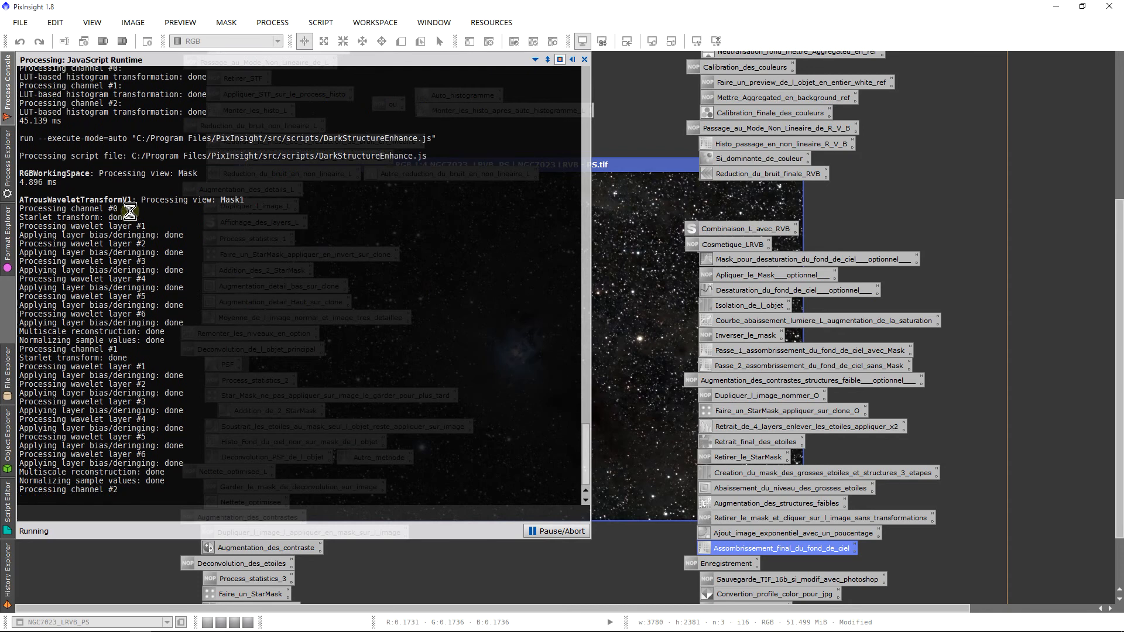
# Once the enhancement finishes, move the Mask image aside and bring NGC7023_LRVB_PS forward
pyautogui.click(6, 192)
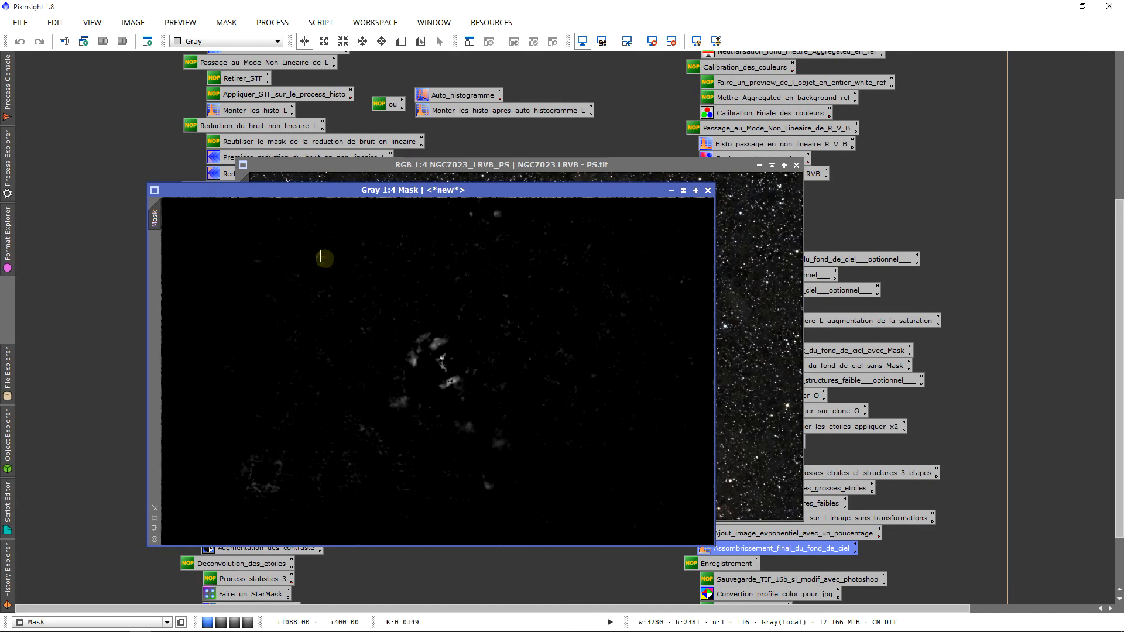
pyautogui.moveTo(209, 189); pyautogui.dragTo(257, 170)
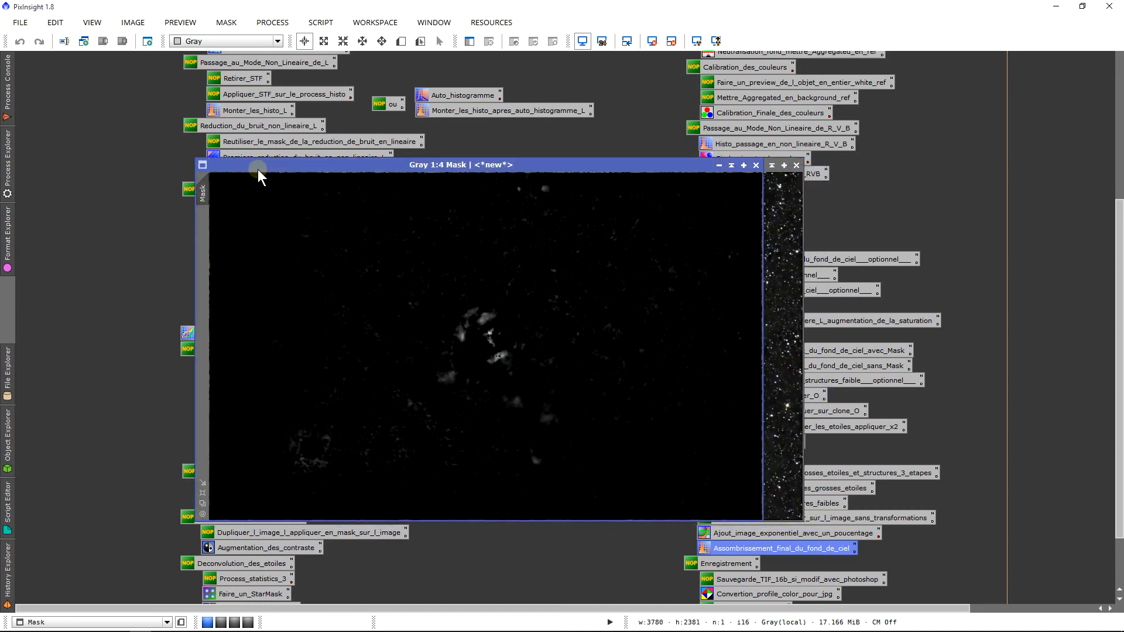
pyautogui.click(770, 302)
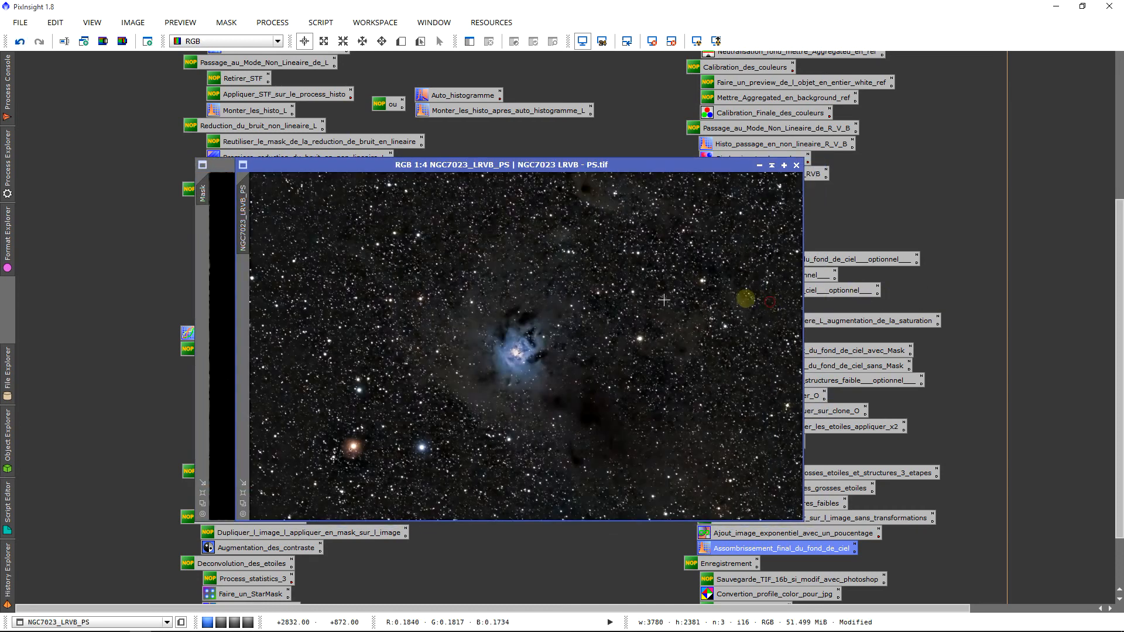
# Compare the dark dust with and without the enhancement, glance at Mask, then reactivate NGC7023_LRVB_PS
pyautogui.click(23, 47)
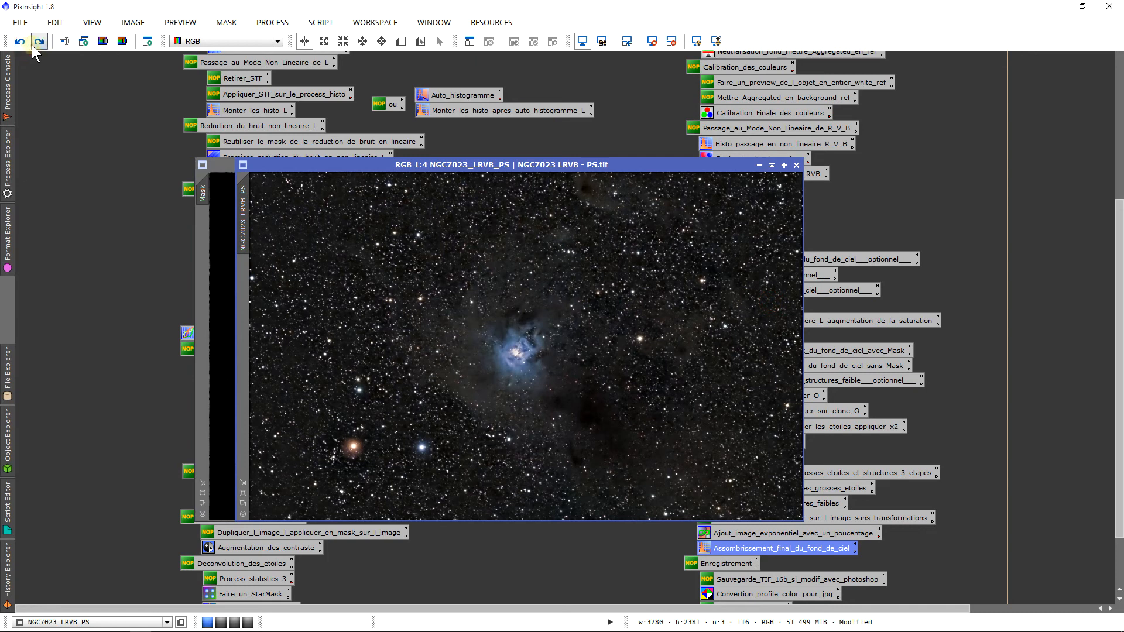
pyautogui.click(20, 44)
pyautogui.click(21, 43)
pyautogui.click(38, 42)
pyautogui.scroll(4, 557, 351)
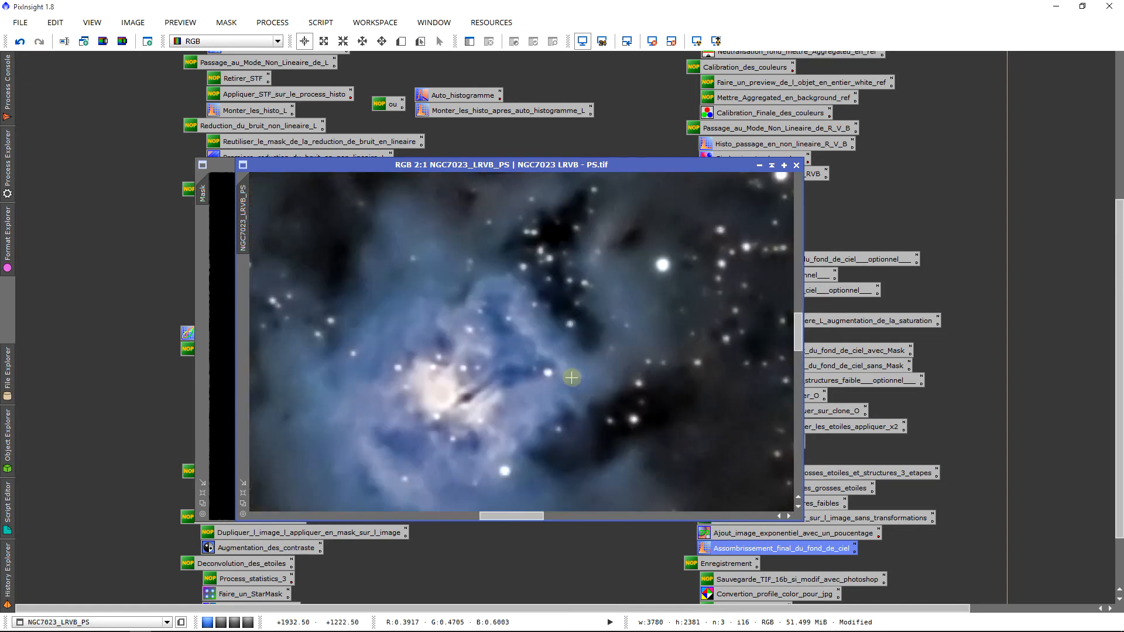
pyautogui.scroll(-4, 655, 382)
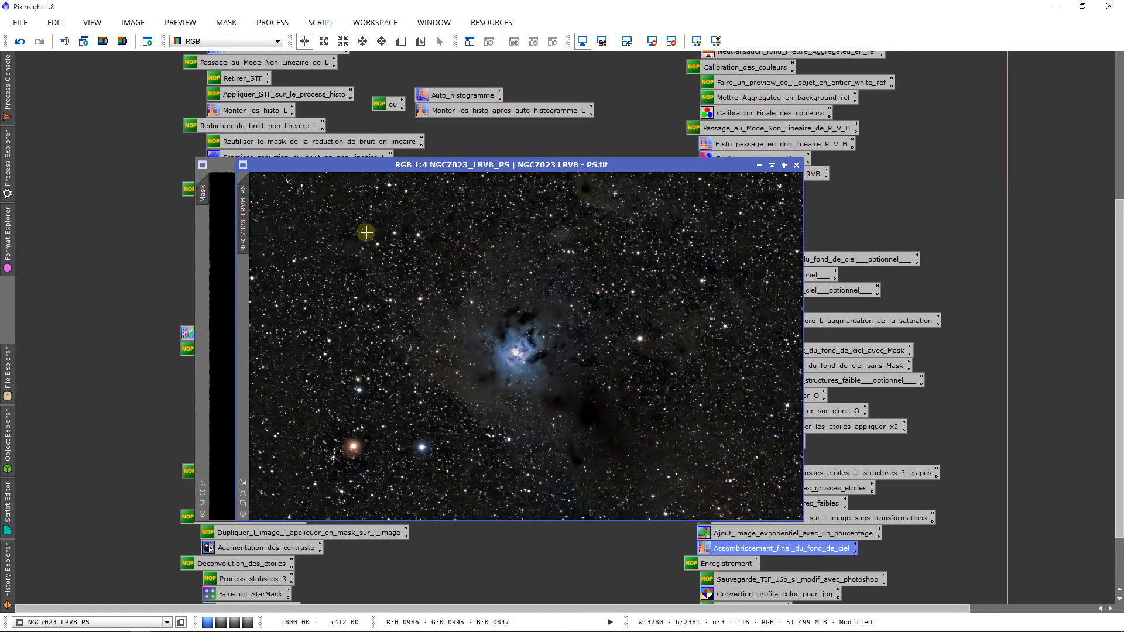
pyautogui.click(15, 43)
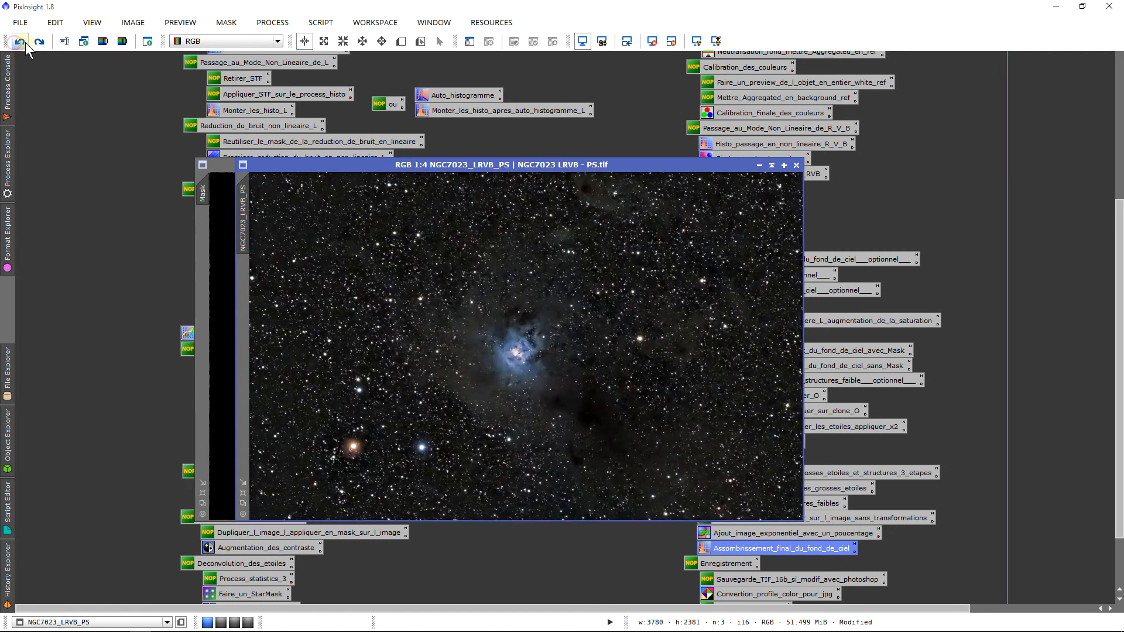
pyautogui.click(39, 41)
pyautogui.click(226, 275)
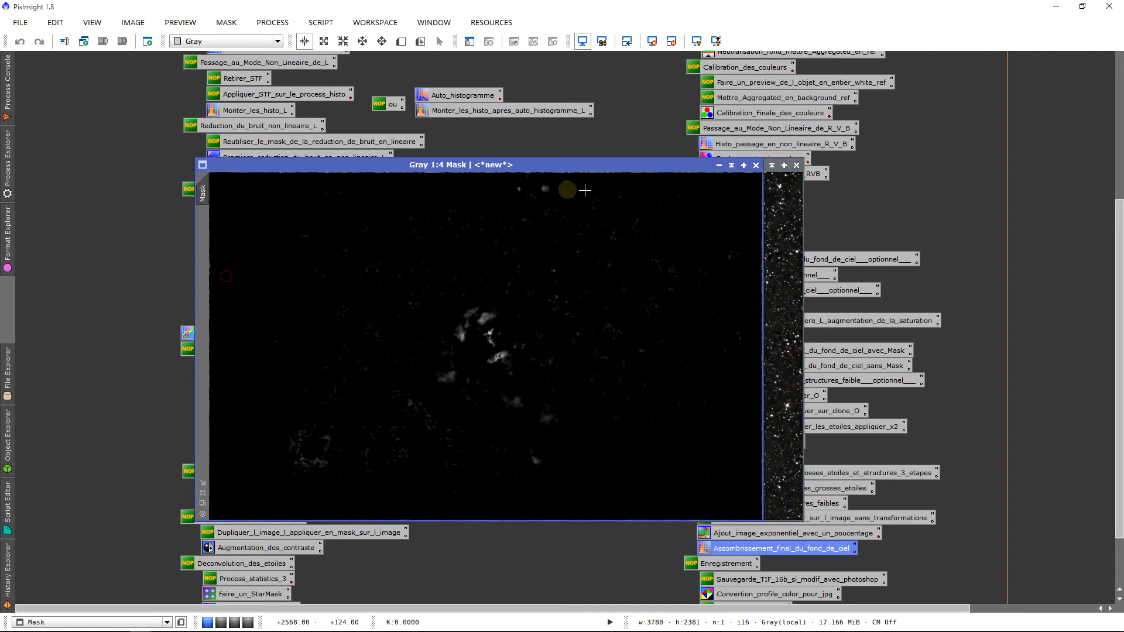
pyautogui.click(764, 174)
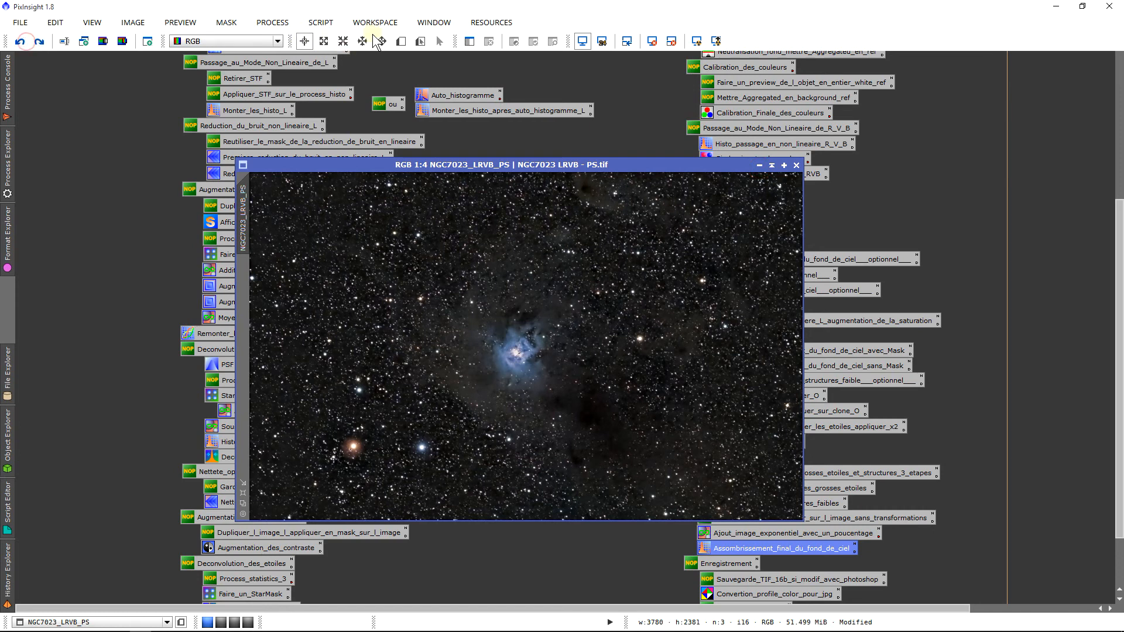
# Rerun DarkStructureEnhance with 7 layers and Extract mask on, then move the new Mask aside
pyautogui.click(310, 22)
pyautogui.moveTo(422, 158)
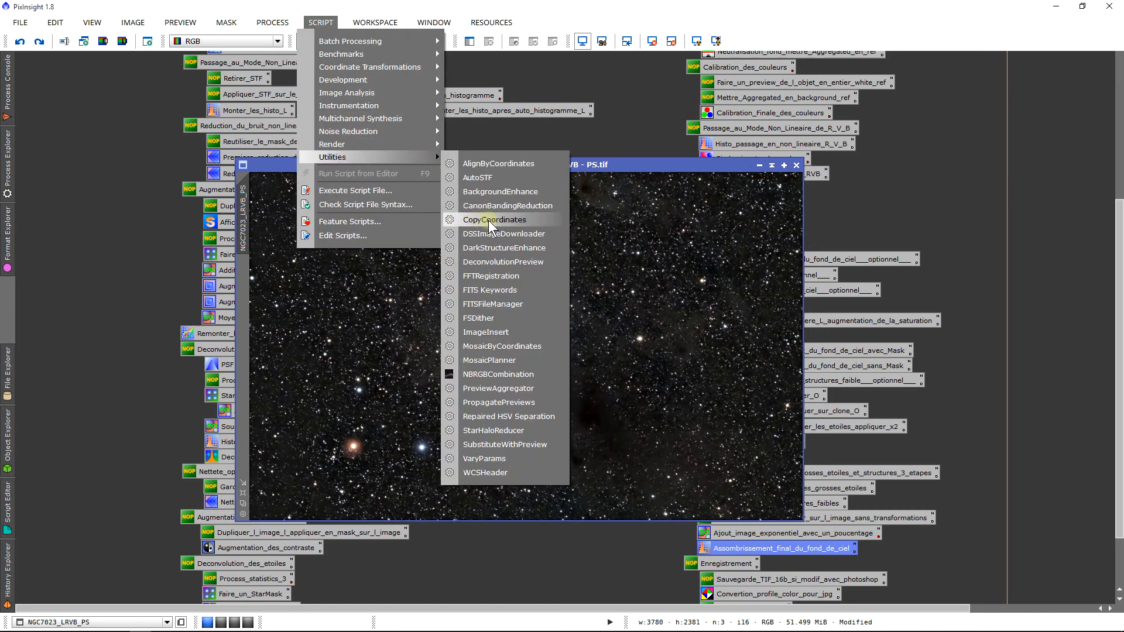
pyautogui.click(506, 248)
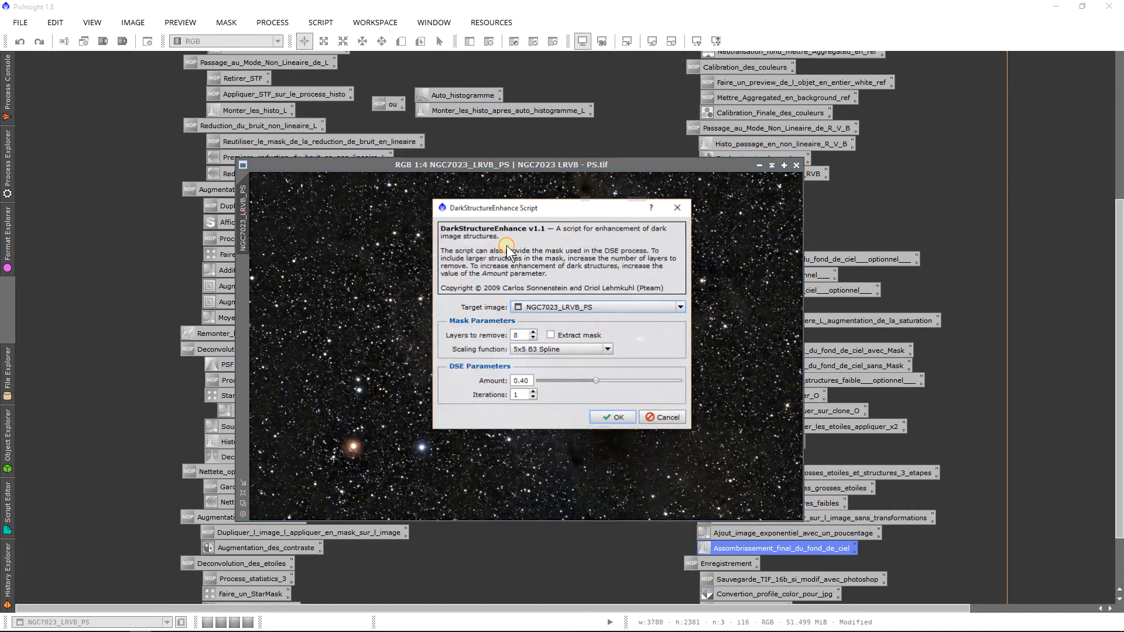
pyautogui.click(533, 338)
pyautogui.click(550, 335)
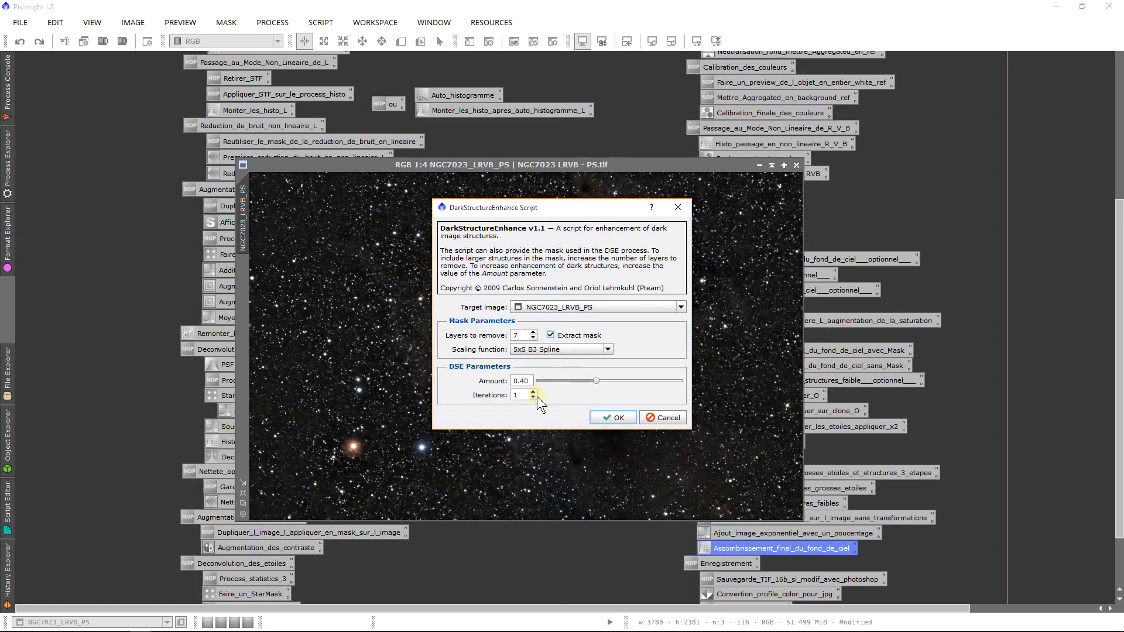
pyautogui.click(609, 417)
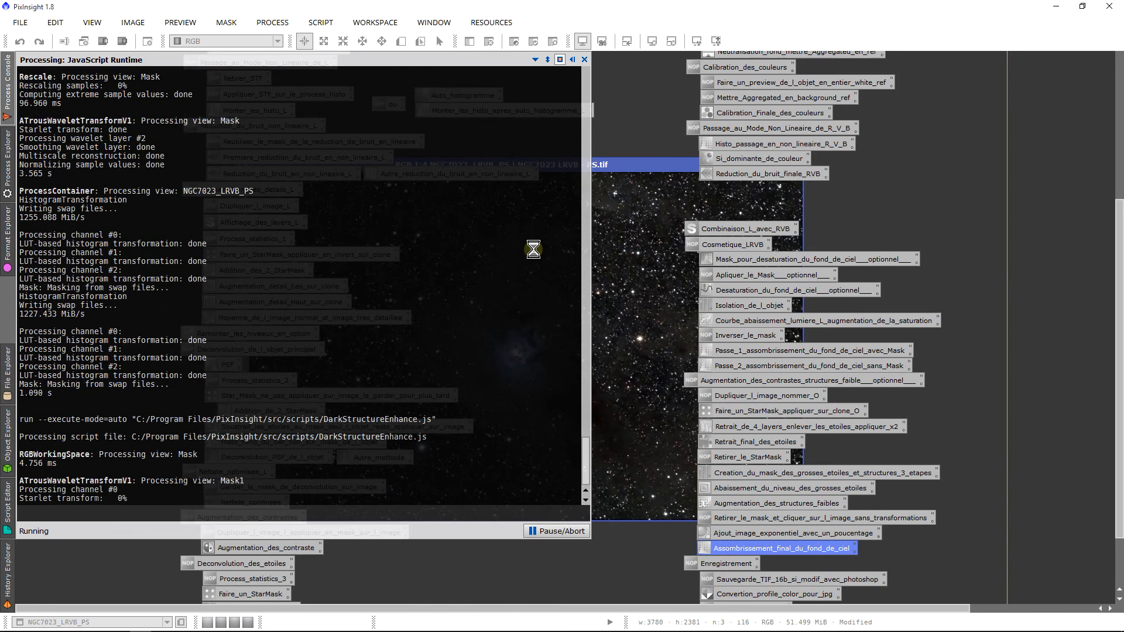
pyautogui.moveTo(651, 628)
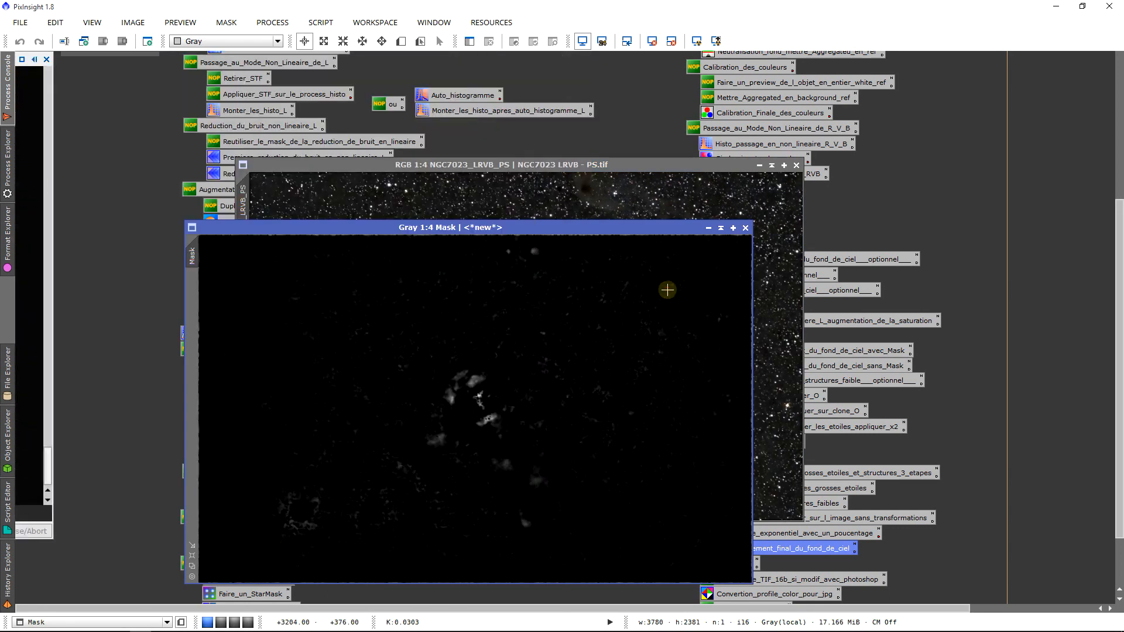
pyautogui.moveTo(502, 227); pyautogui.dragTo(381, 211)
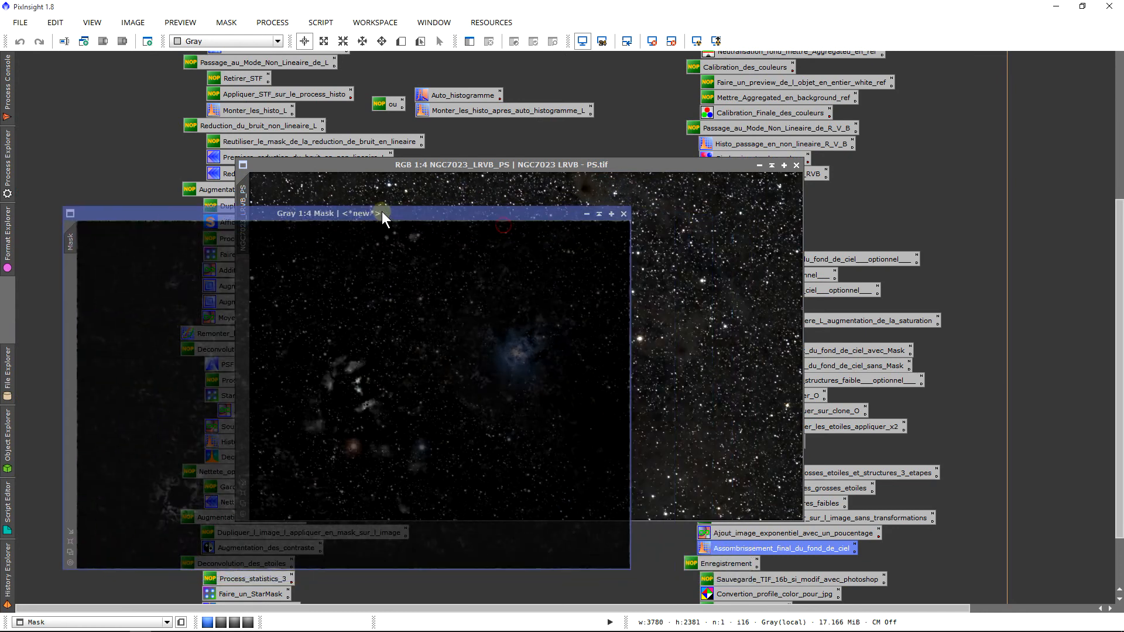
# Compare the result before and after the second enhancement, then close the Mask image
pyautogui.click(401, 189)
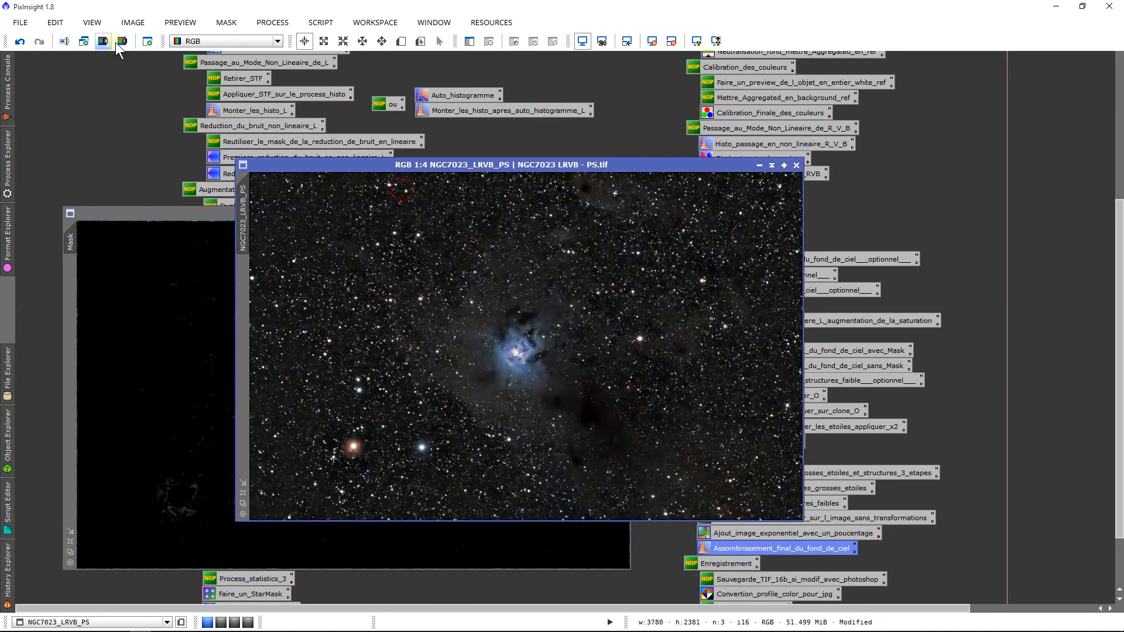
pyautogui.click(34, 44)
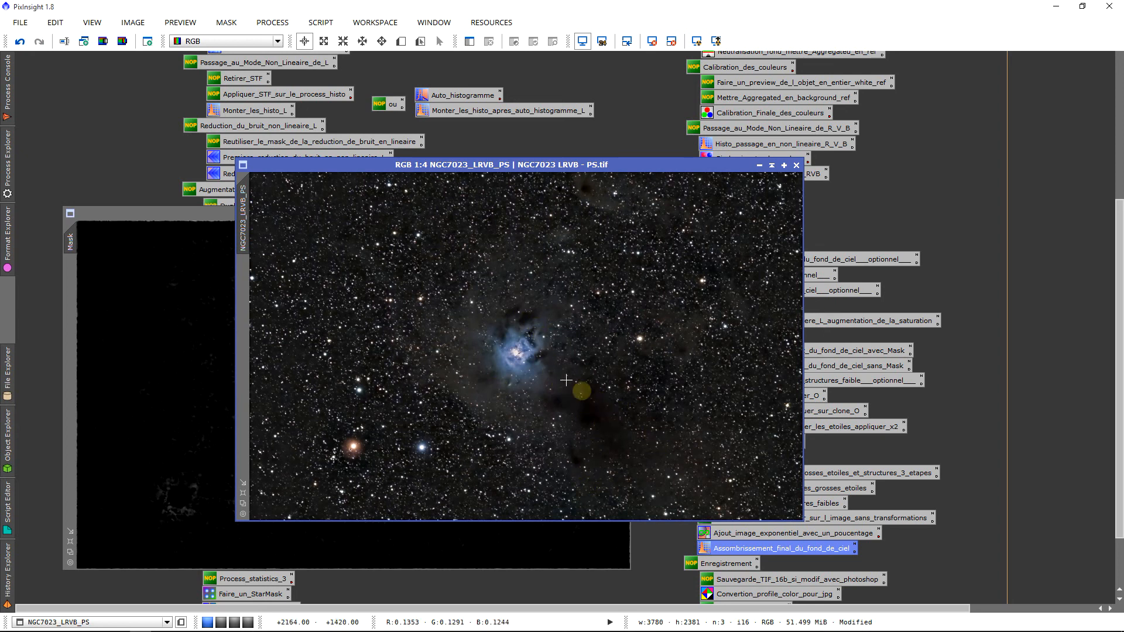
pyautogui.click(33, 46)
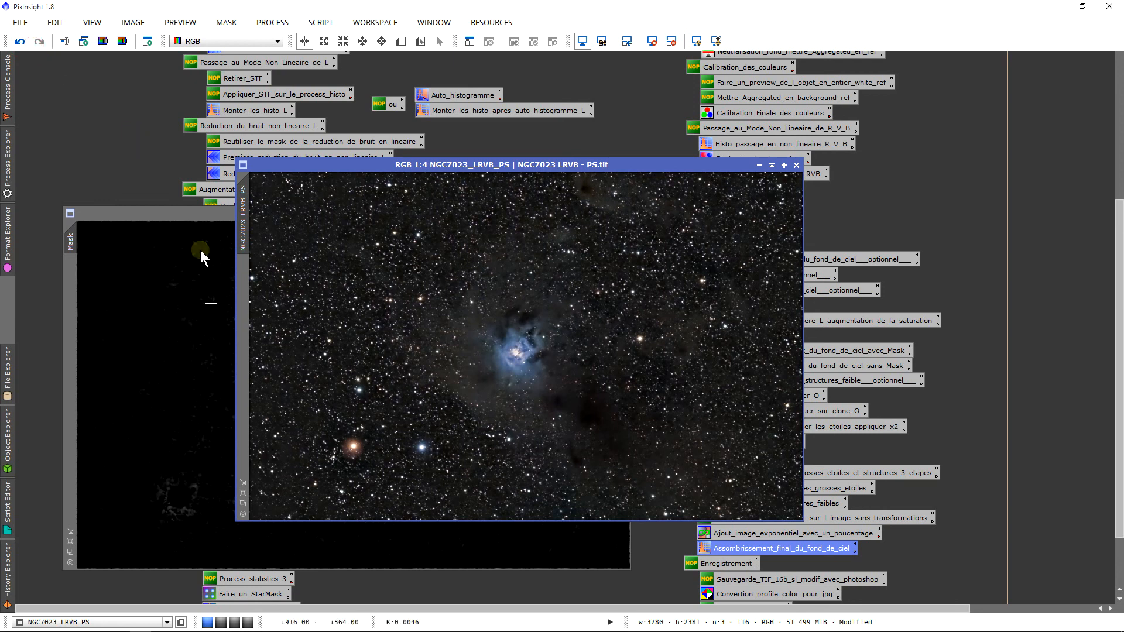
pyautogui.click(205, 307)
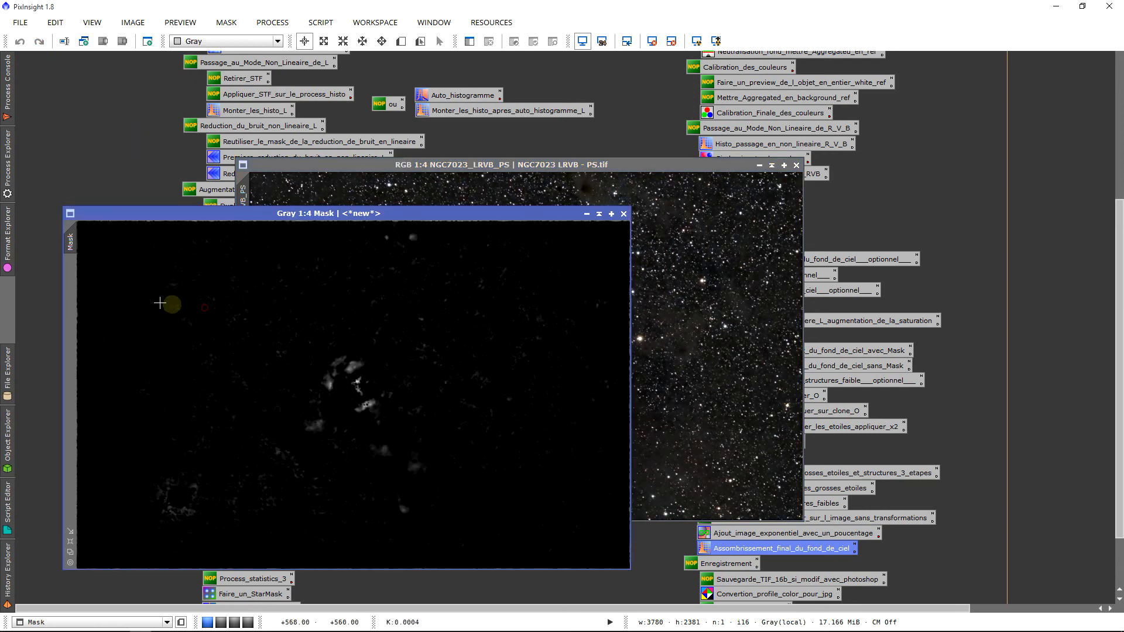
pyautogui.click(624, 213)
# Move the NGC7023_LRVB_PS window left and zoom in and out to inspect the dust lanes
pyautogui.moveTo(537, 164); pyautogui.dragTo(434, 161)
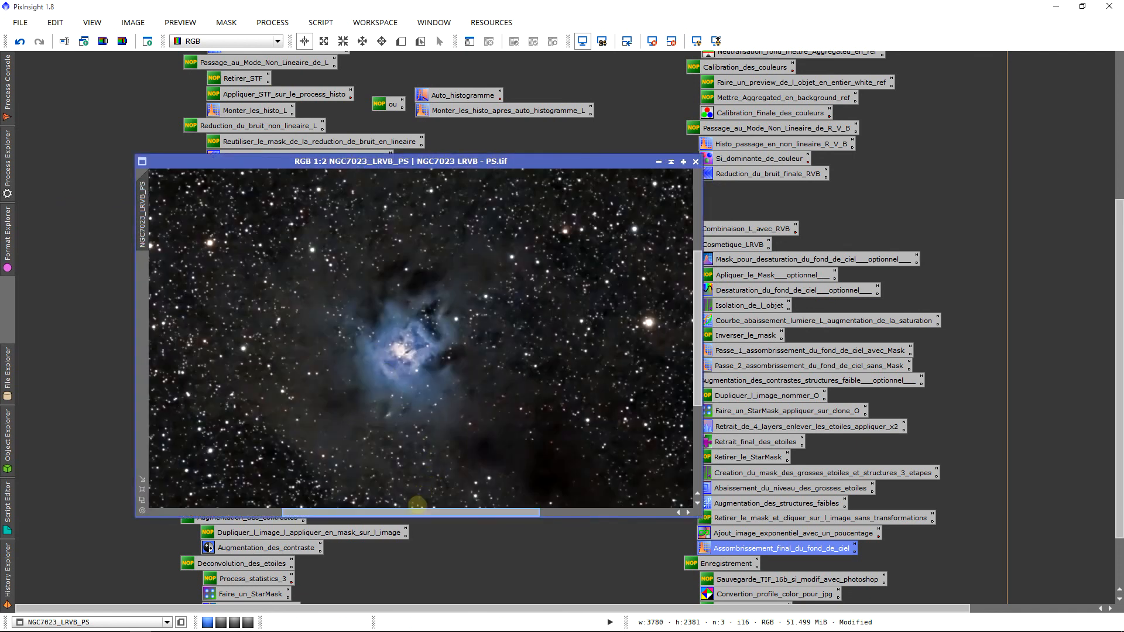
pyautogui.scroll(4, 251, 489)
pyautogui.scroll(2, 326, 397)
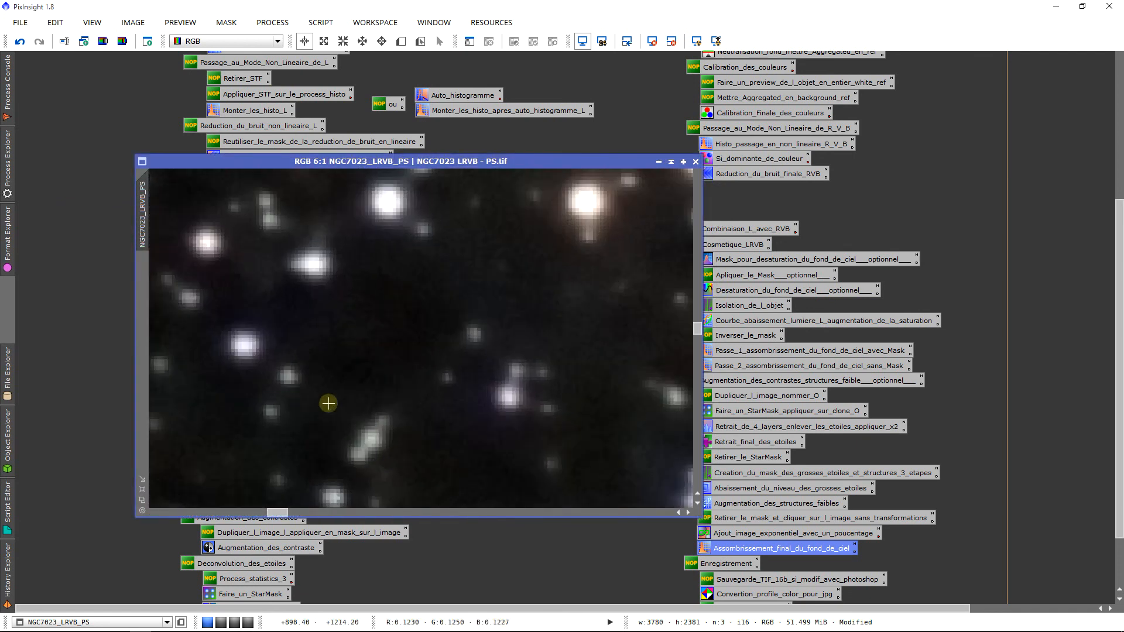
pyautogui.scroll(-4, 326, 396)
pyautogui.scroll(-3, 328, 403)
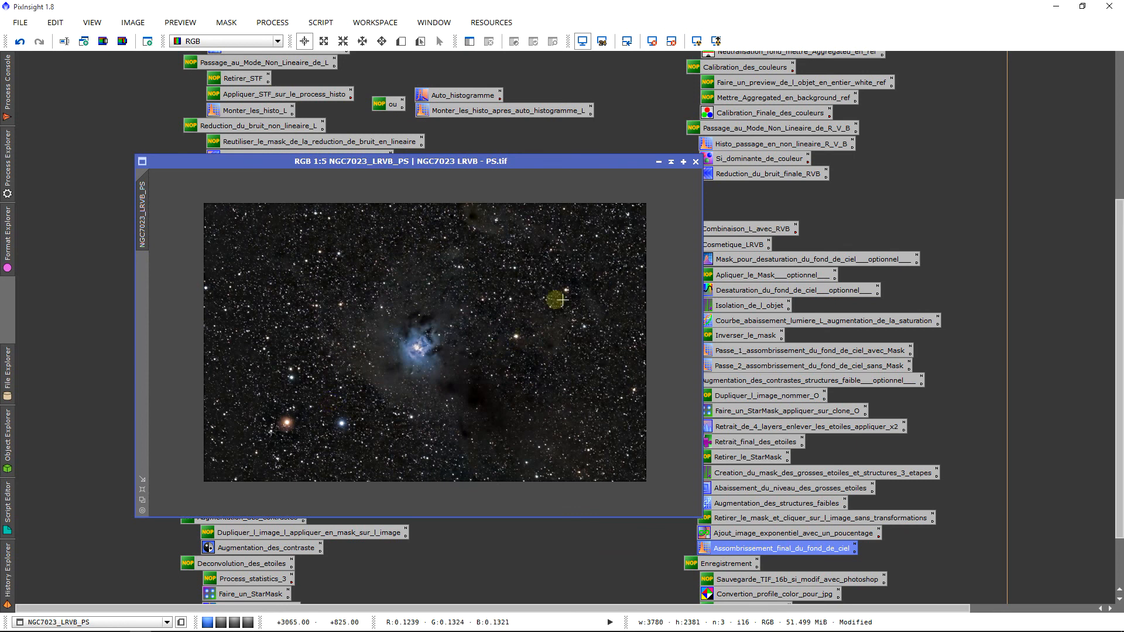
pyautogui.scroll(1, 559, 302)
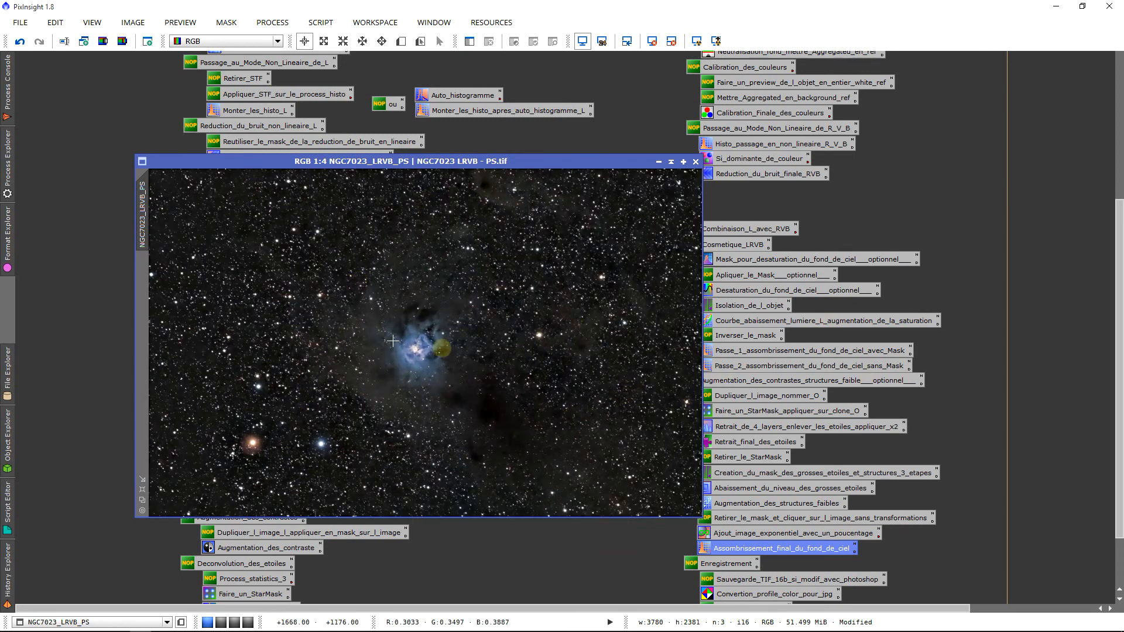
pyautogui.scroll(-1, 415, 351)
pyautogui.scroll(1, 416, 368)
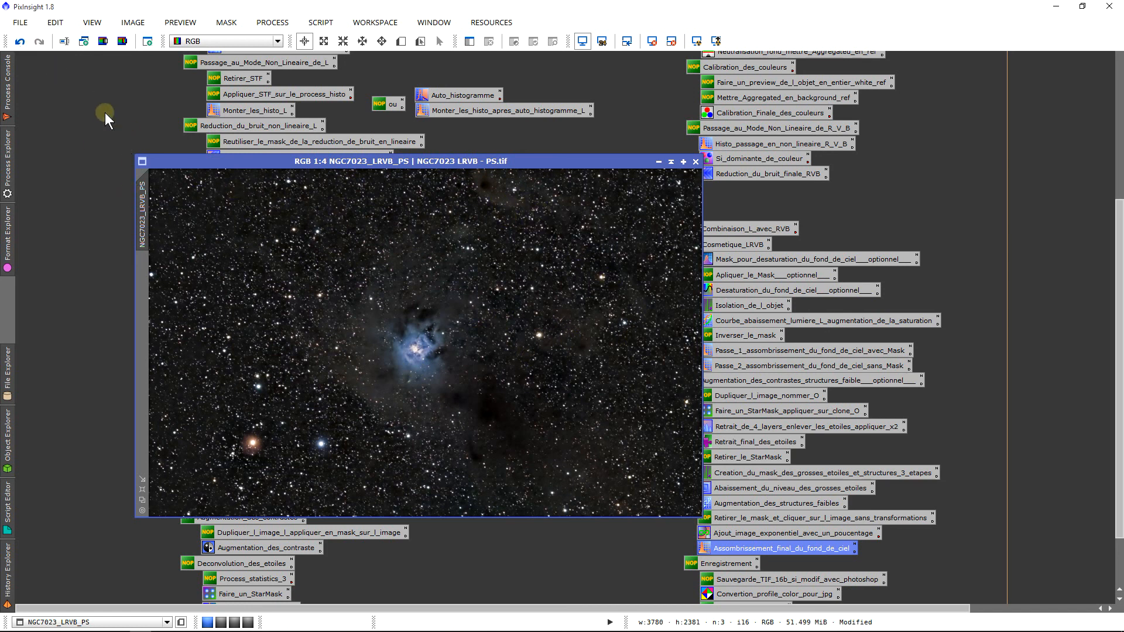
# Create NGC7023_LRVB_PS_clone from the state two steps back, then restore the enhancements
pyautogui.click(20, 47)
pyautogui.click(20, 48)
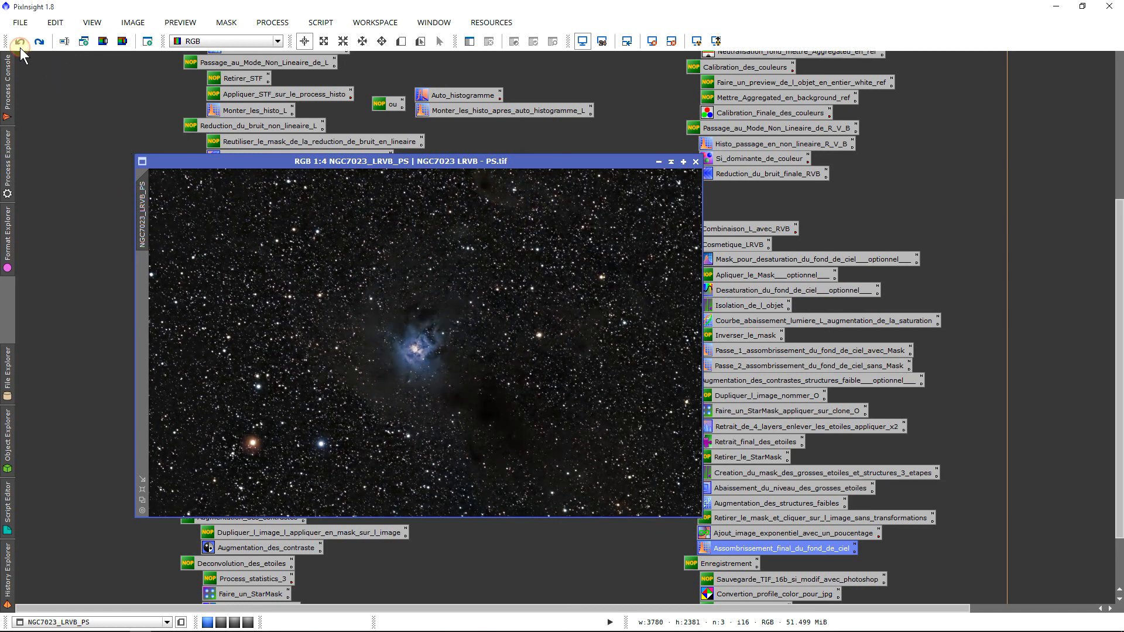
pyautogui.moveTo(142, 212); pyautogui.dragTo(164, 155)
pyautogui.click(42, 42)
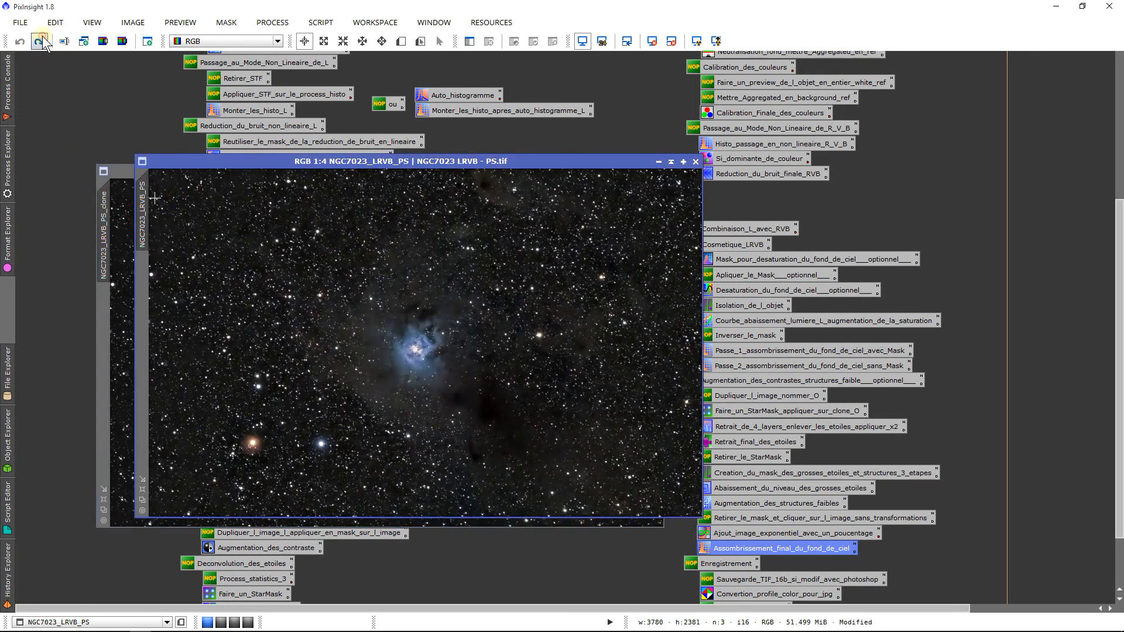
# Arrange the clone beside the enhanced image and compare the two
pyautogui.moveTo(199, 160); pyautogui.dragTo(485, 171)
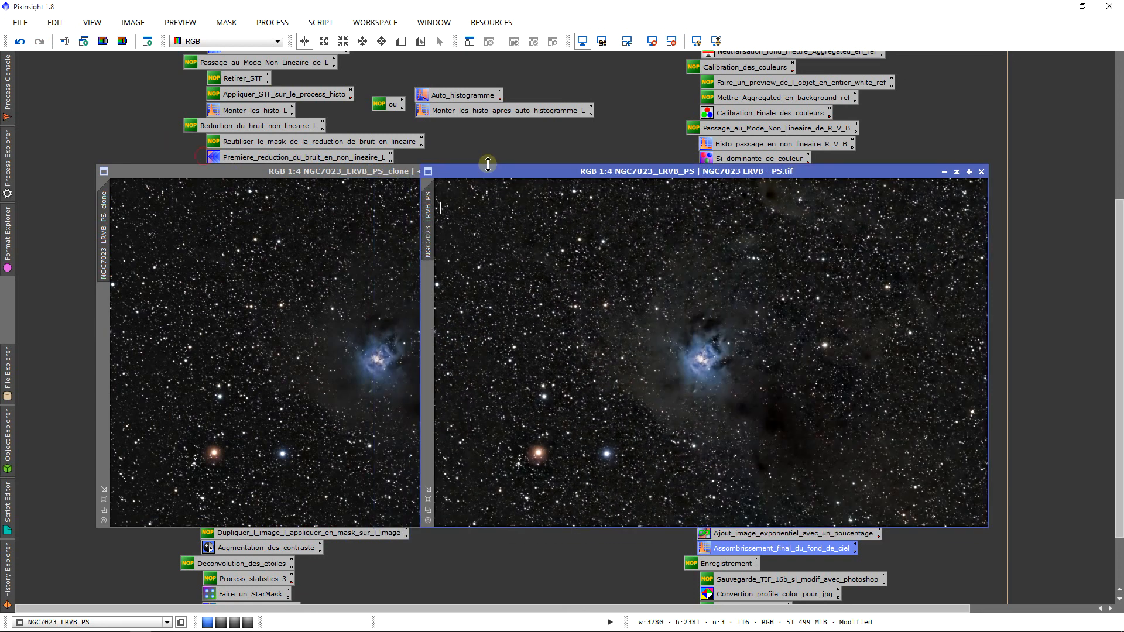
pyautogui.moveTo(326, 171); pyautogui.dragTo(197, 168)
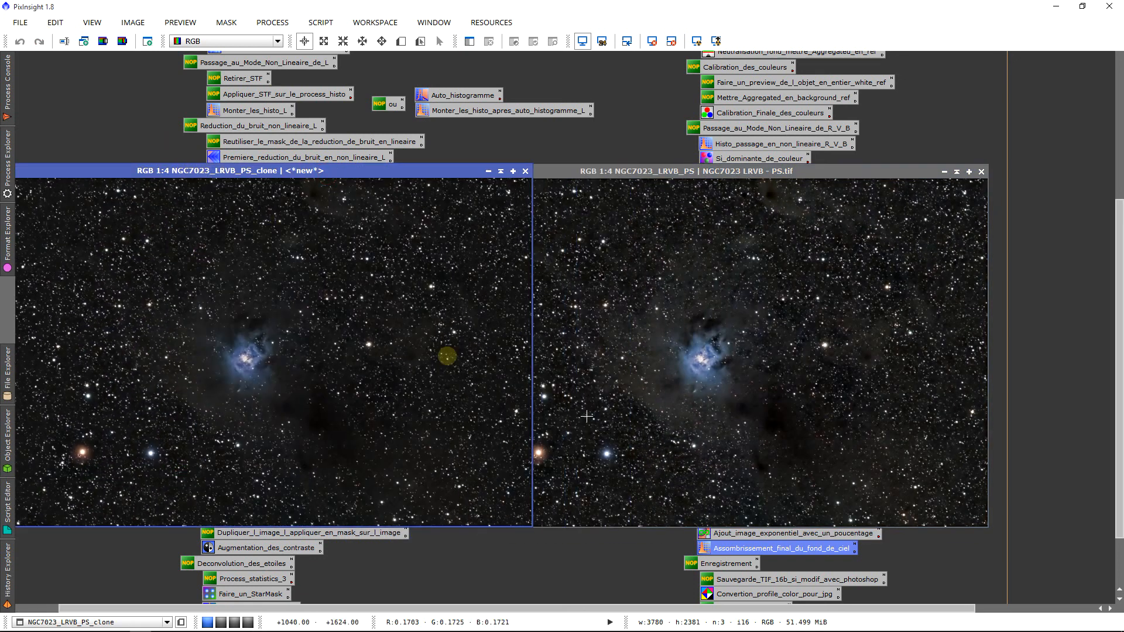
pyautogui.click(623, 293)
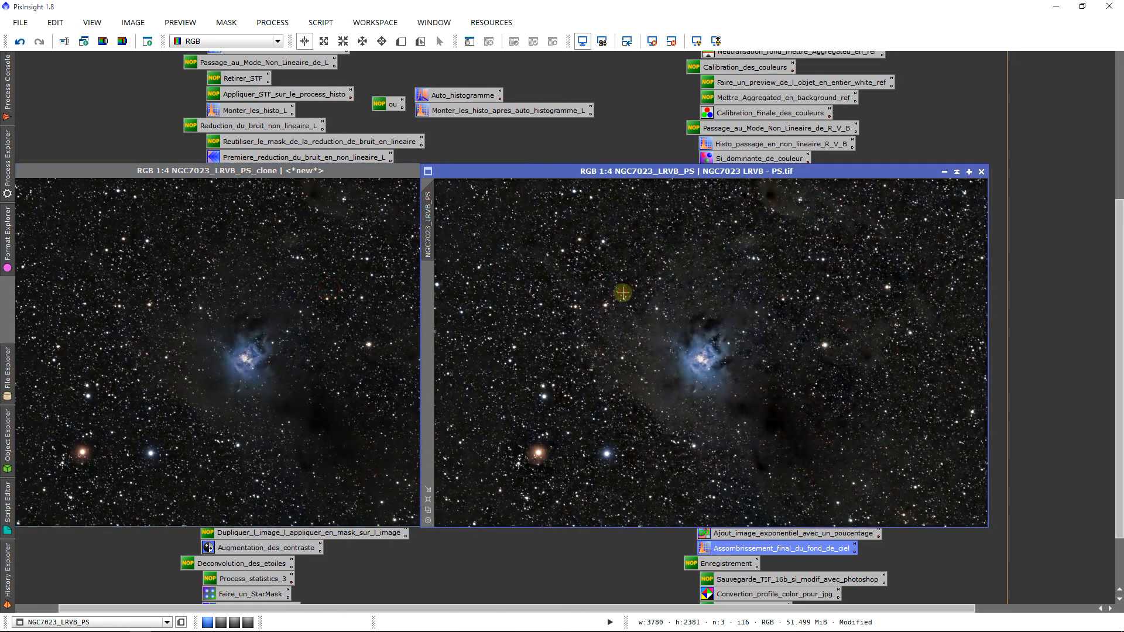
pyautogui.click(299, 302)
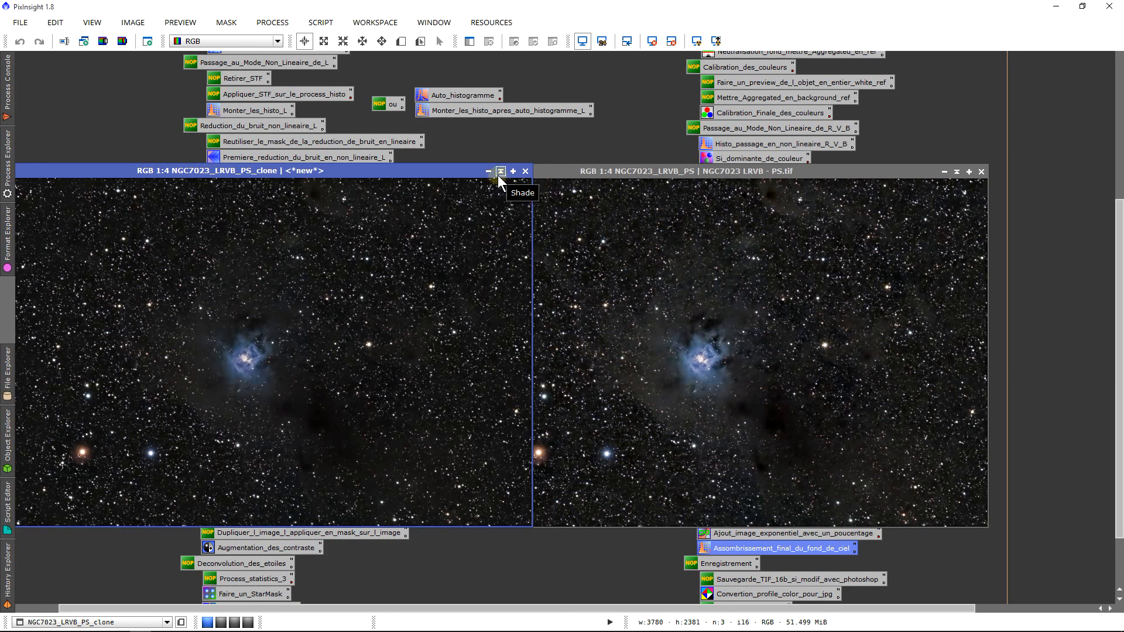
pyautogui.moveTo(477, 170); pyautogui.dragTo(507, 174)
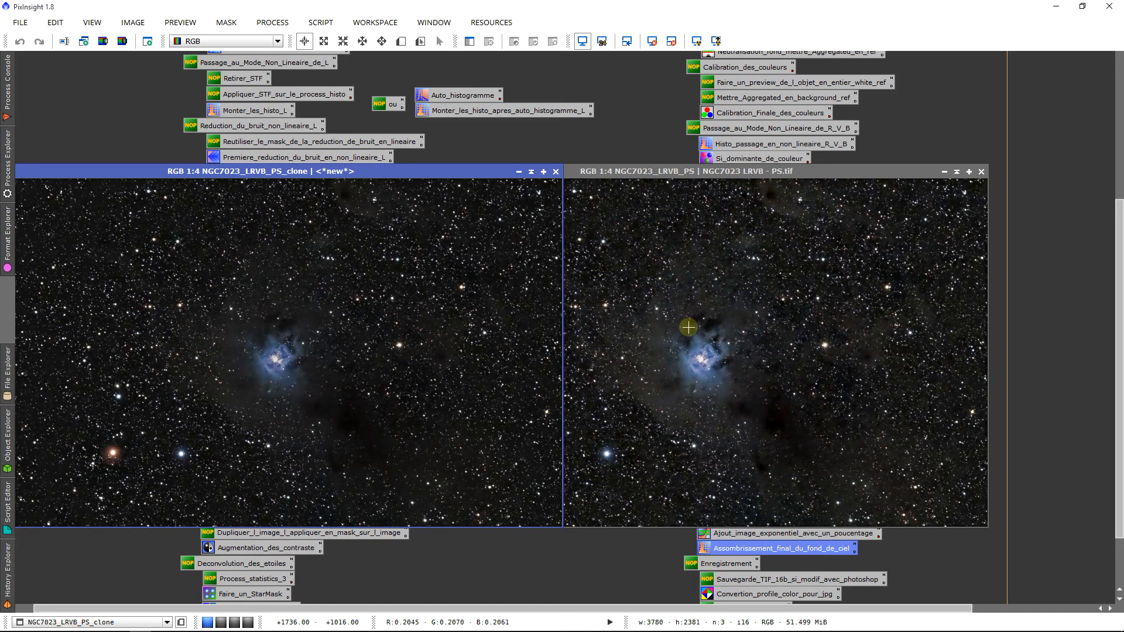
# Shade and close the clone, leaving the enhanced NGC7023_LRVB_PS on its own
pyautogui.click(531, 171)
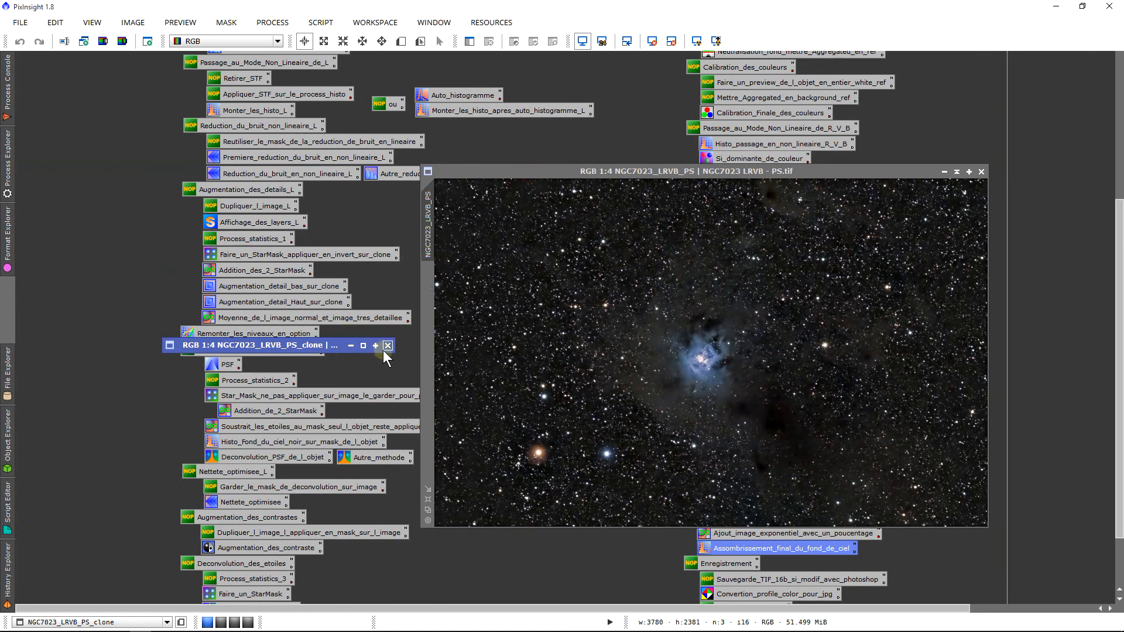
pyautogui.click(387, 346)
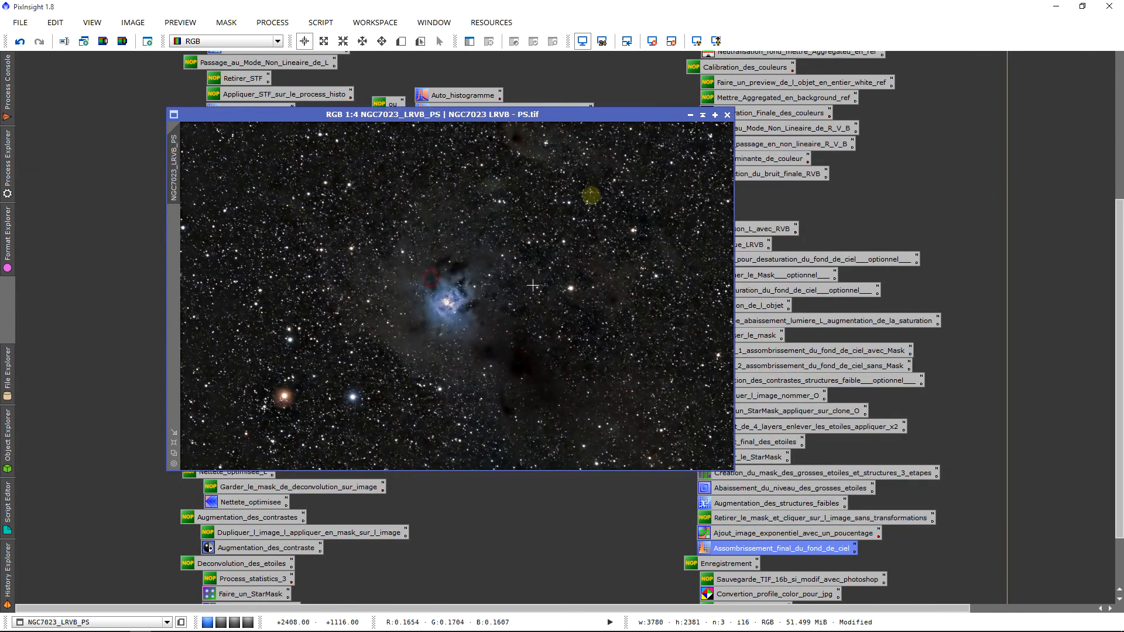
pyautogui.scroll(2, 474, 340)
pyautogui.scroll(-2, 476, 341)
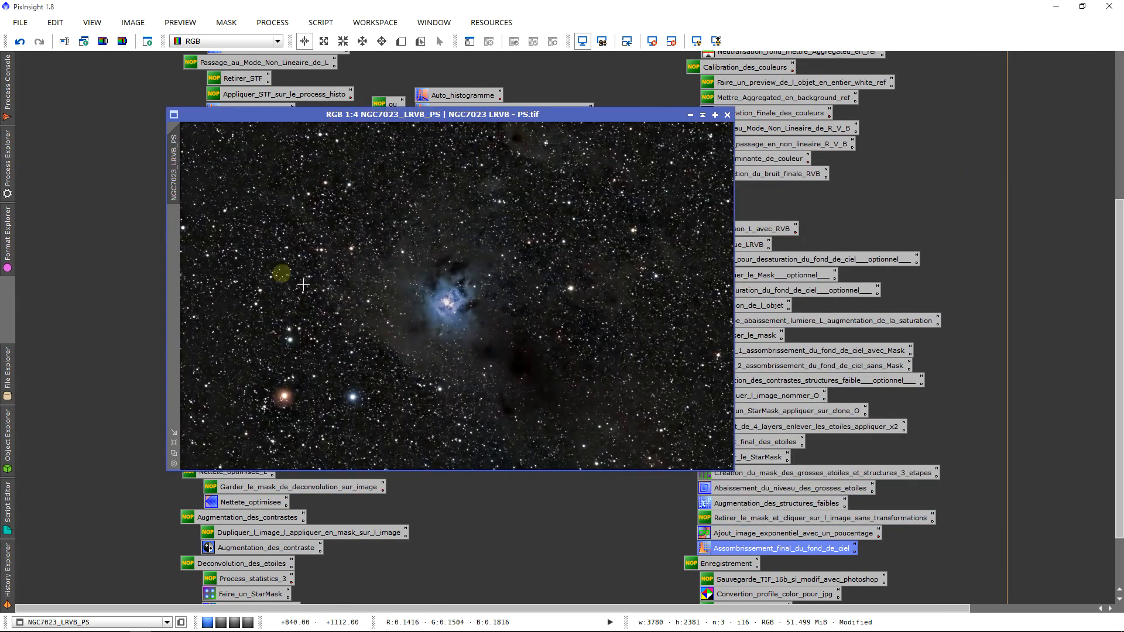